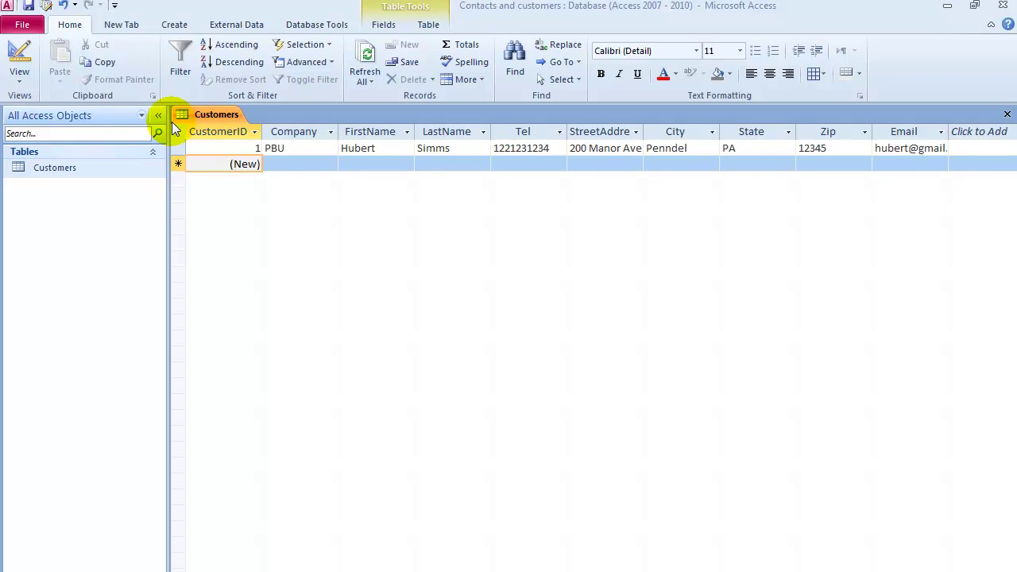
click(55, 168)
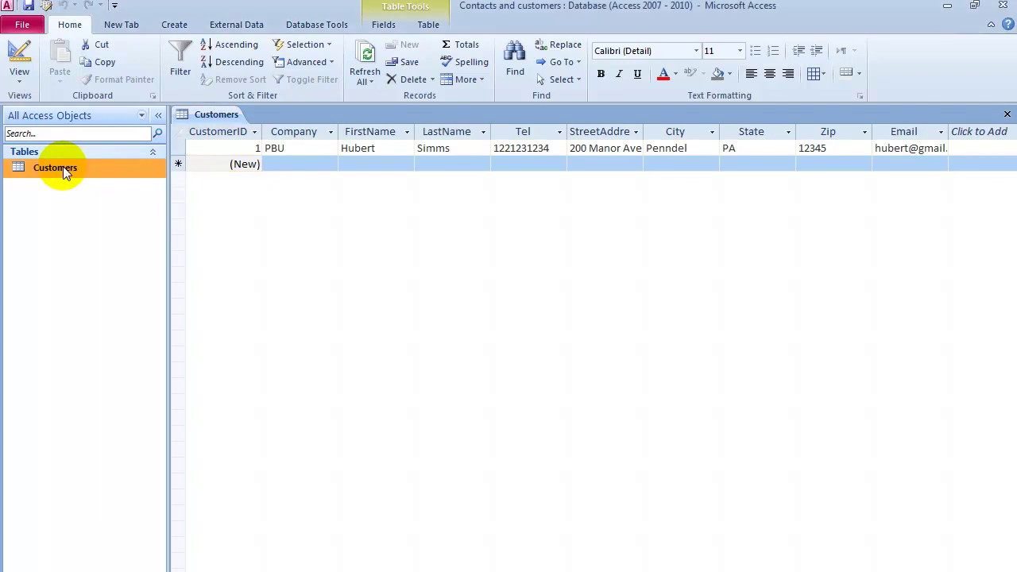
click(295, 165)
click(359, 164)
click(445, 167)
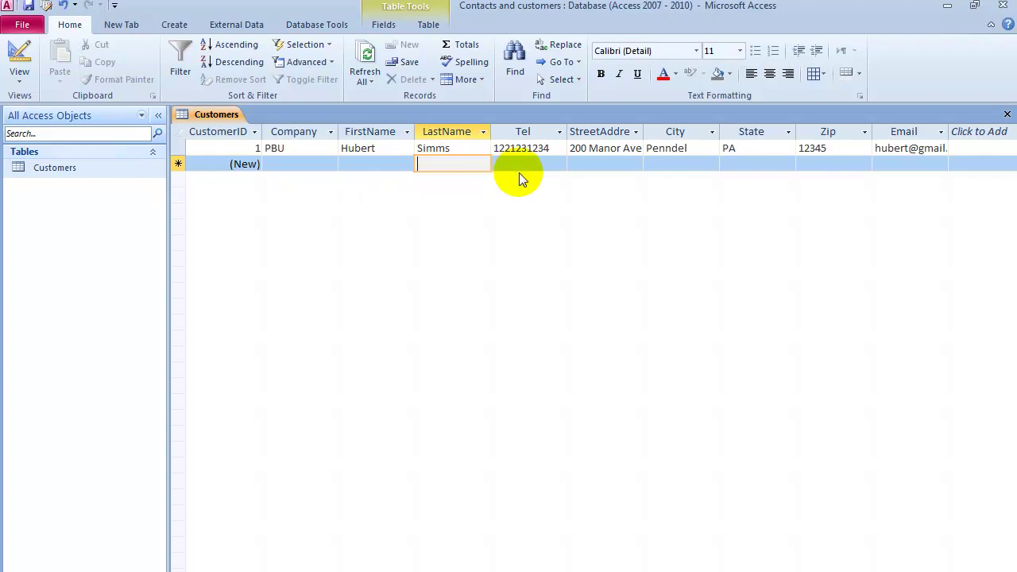
click(531, 161)
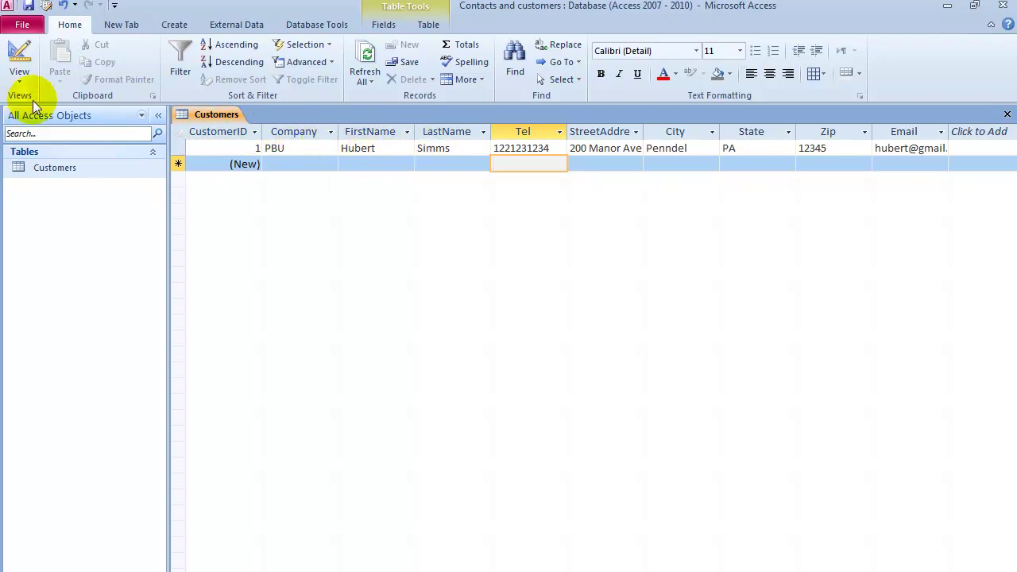
Switch the Customers table to Design View and examine its field names and data types
click(25, 82)
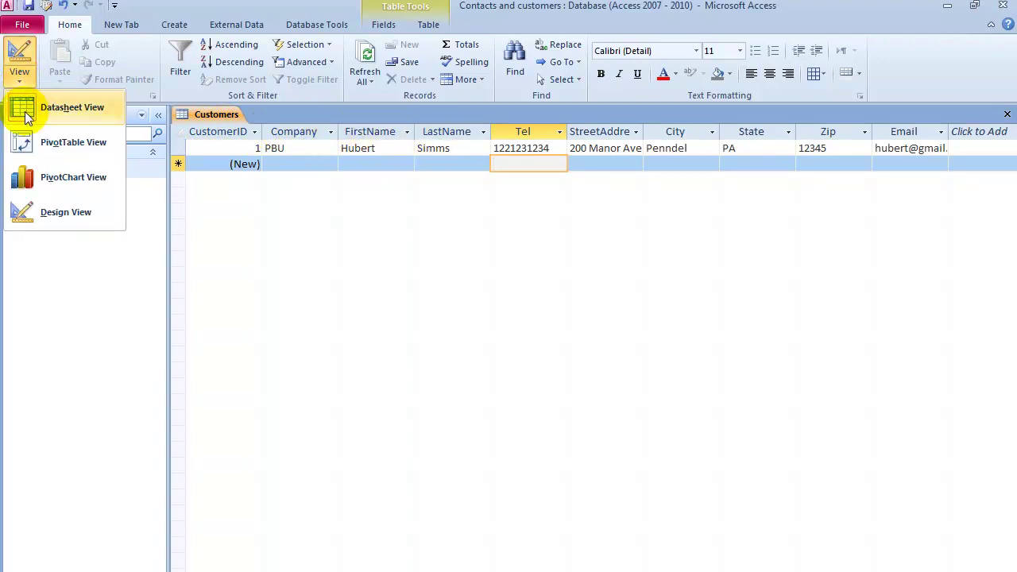
click(47, 211)
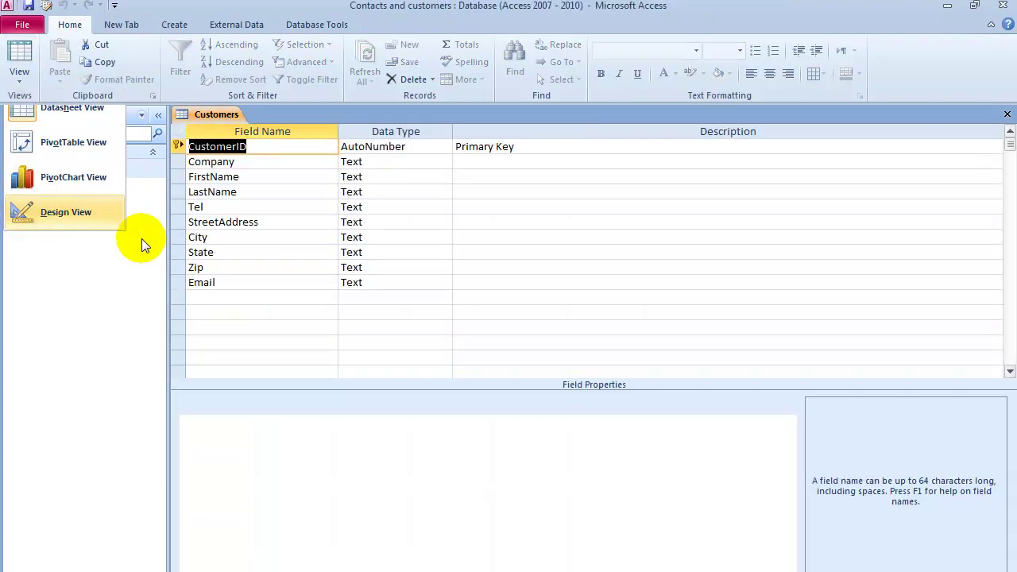
click(251, 176)
click(248, 204)
click(364, 177)
click(381, 207)
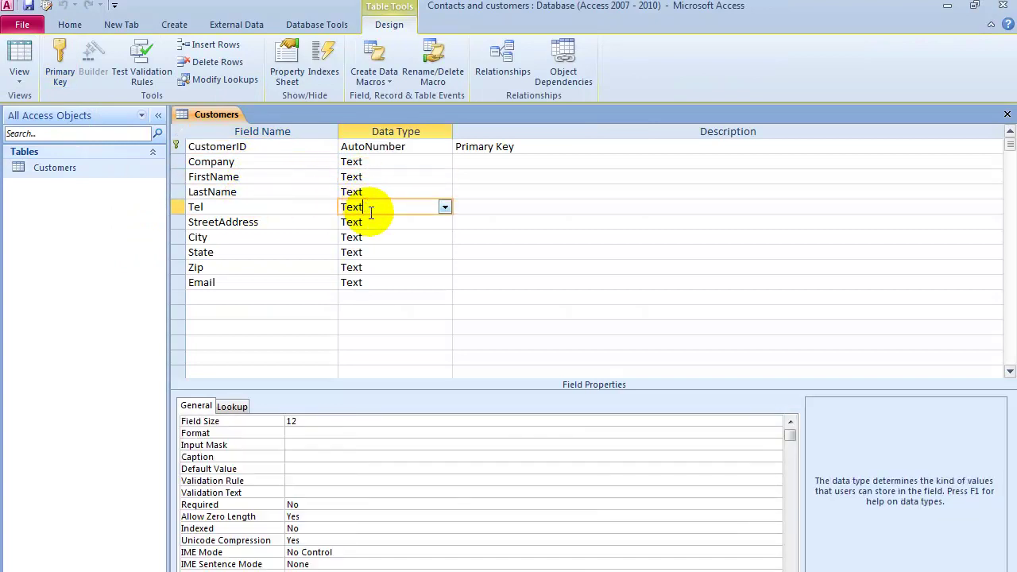
click(370, 224)
click(372, 237)
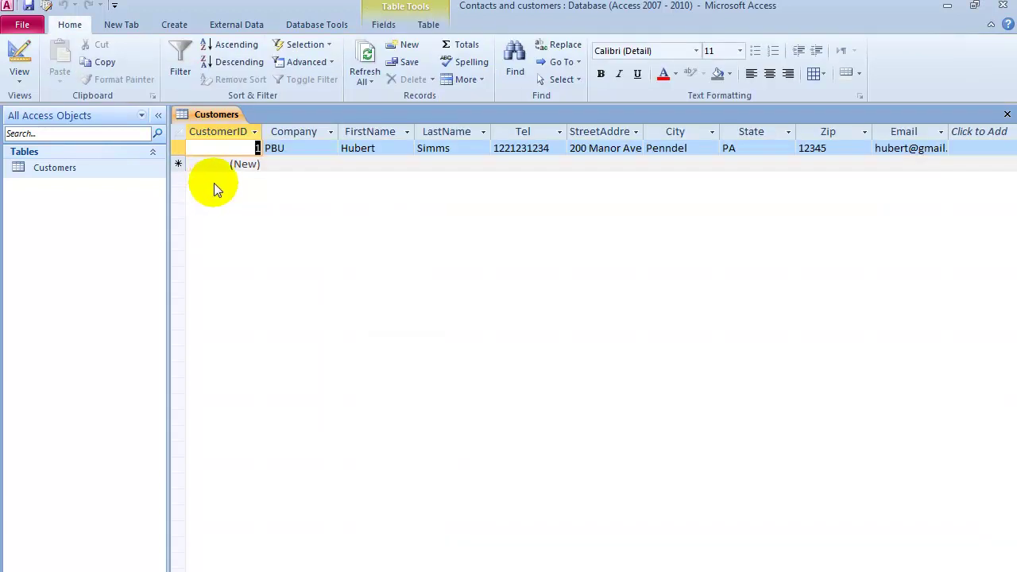
Start an Excel spreadsheet import and choose Customer List from Dropbox's BUS111-SP12, 10-Access 1, Access 1 Files folder as the source
click(235, 26)
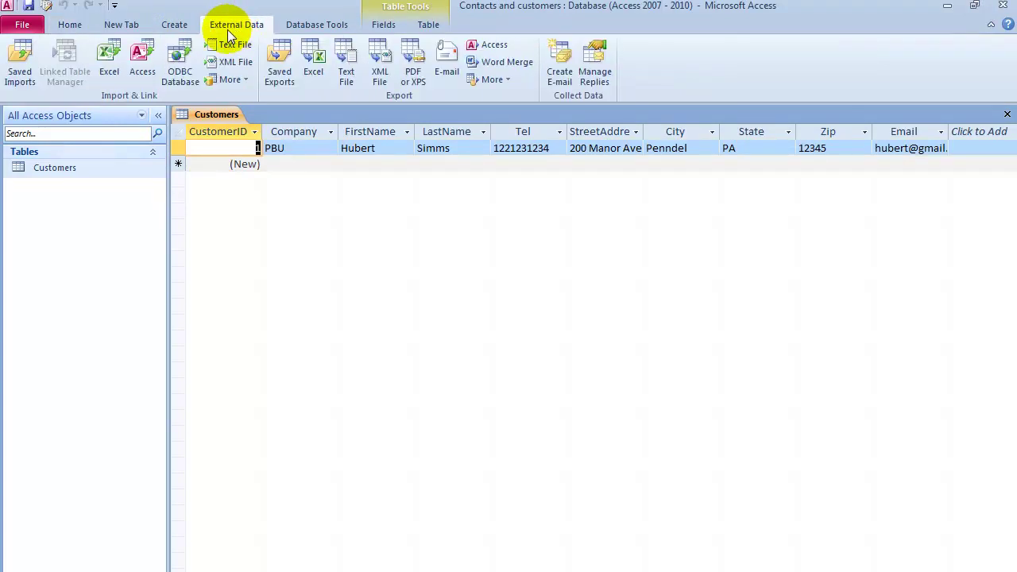
click(104, 71)
click(755, 202)
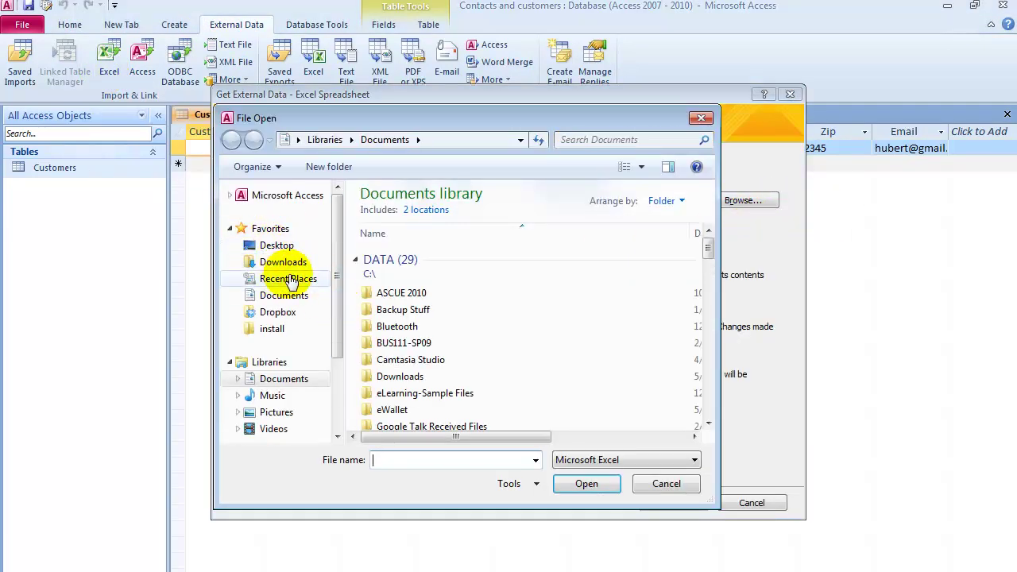
click(327, 308)
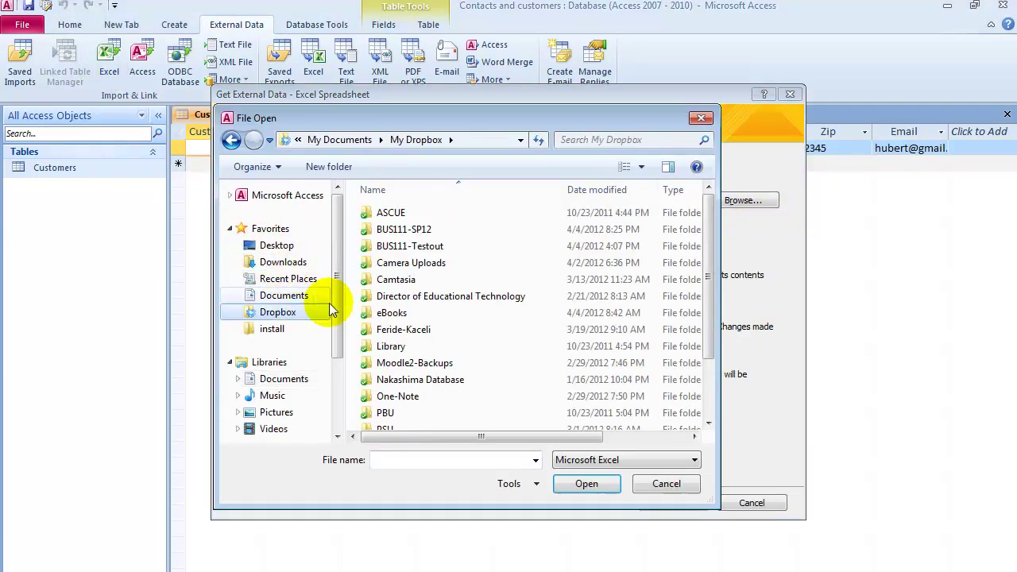
double_click(411, 229)
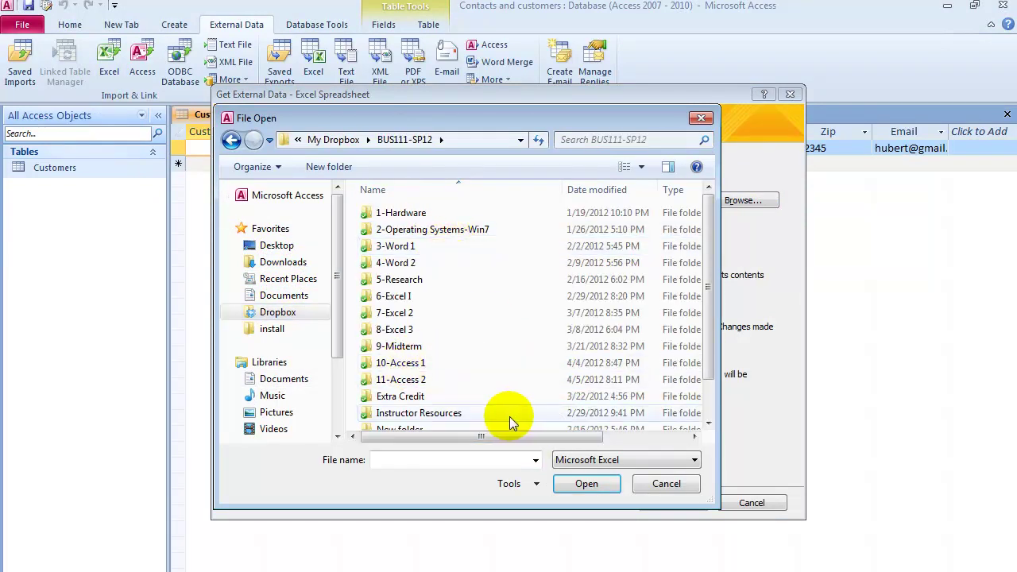
double_click(408, 365)
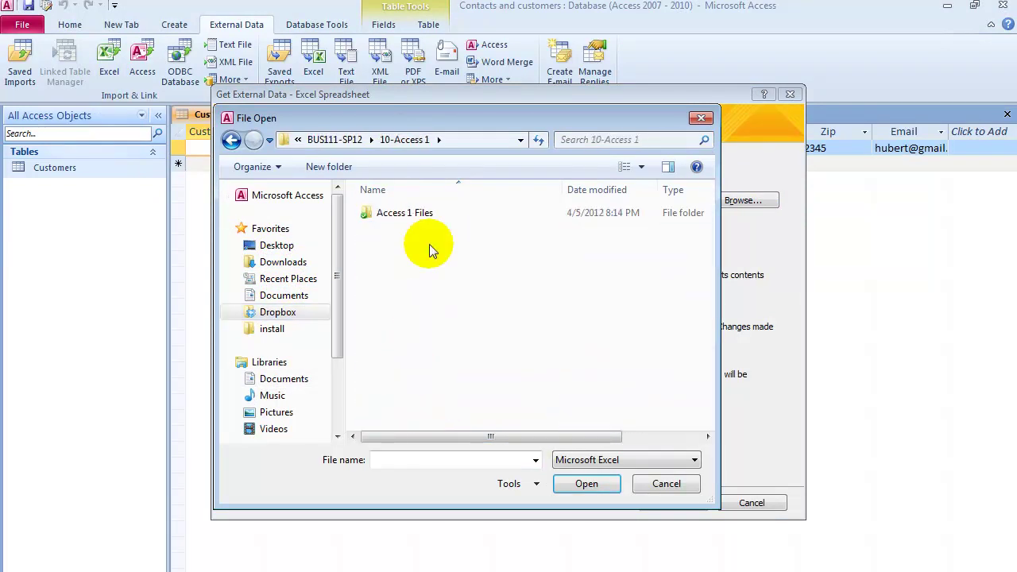
double_click(421, 214)
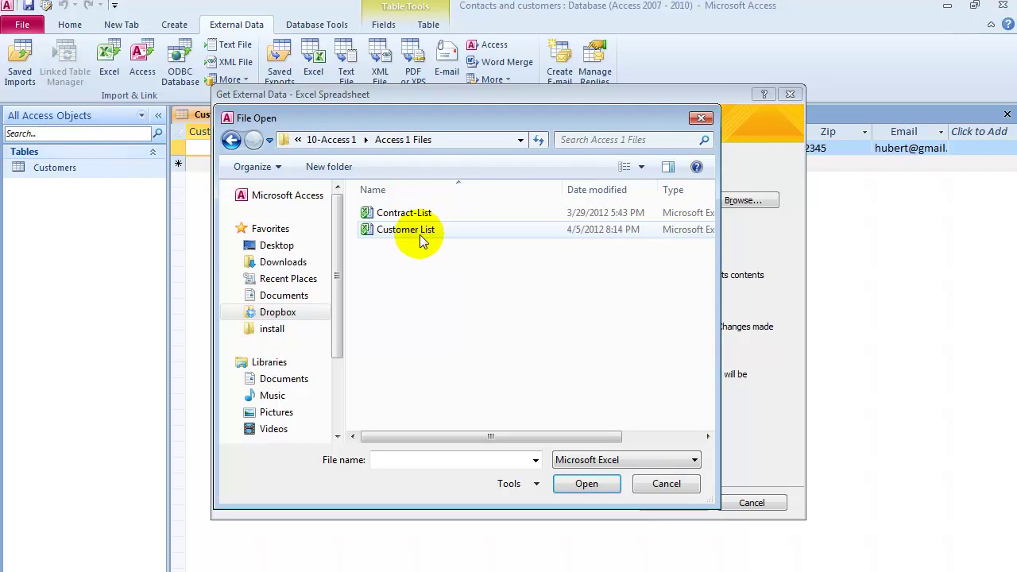
double_click(419, 232)
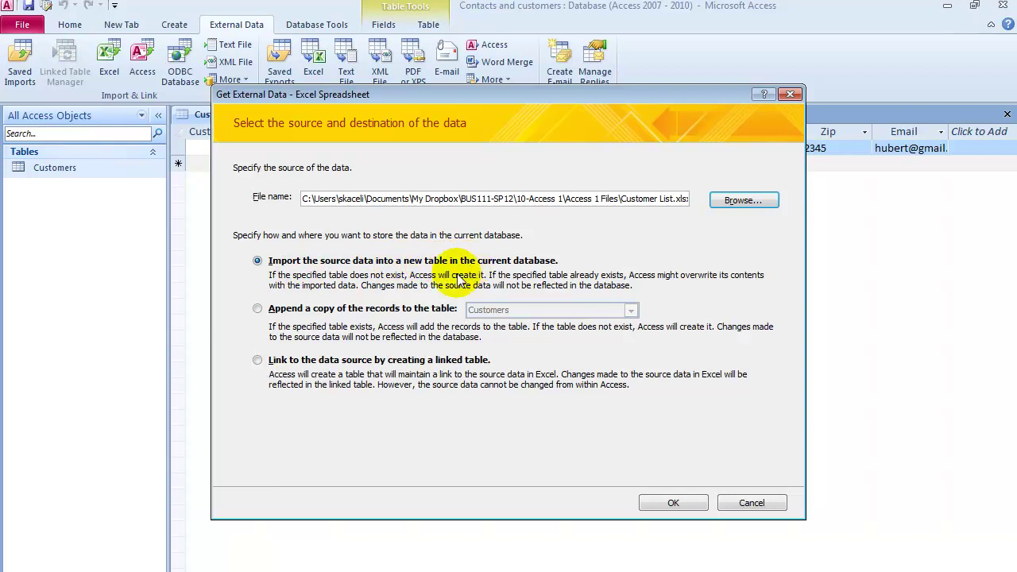
Set the import to append a copy of the records to the Customers table and proceed to the import wizard
click(270, 308)
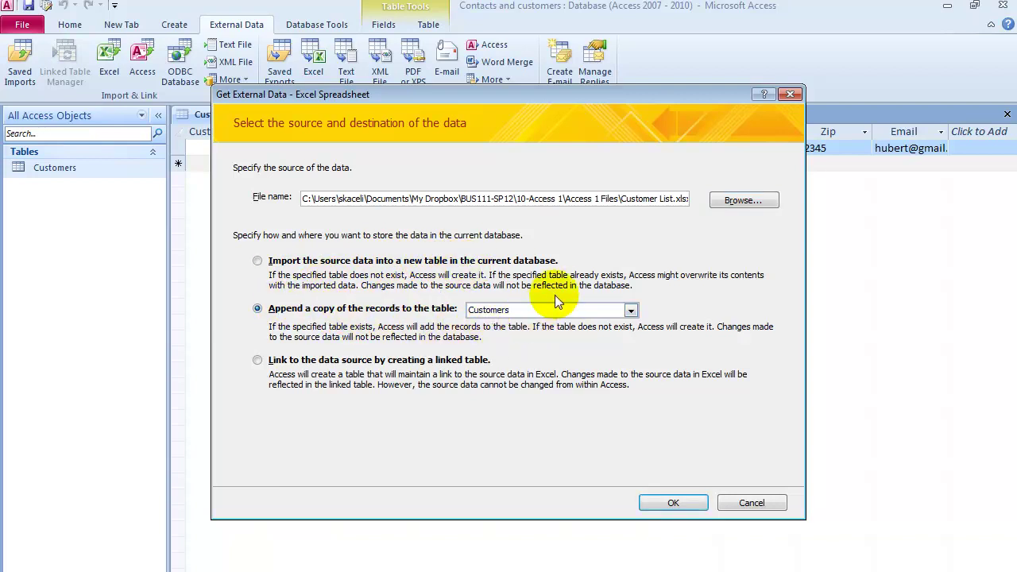
click(597, 316)
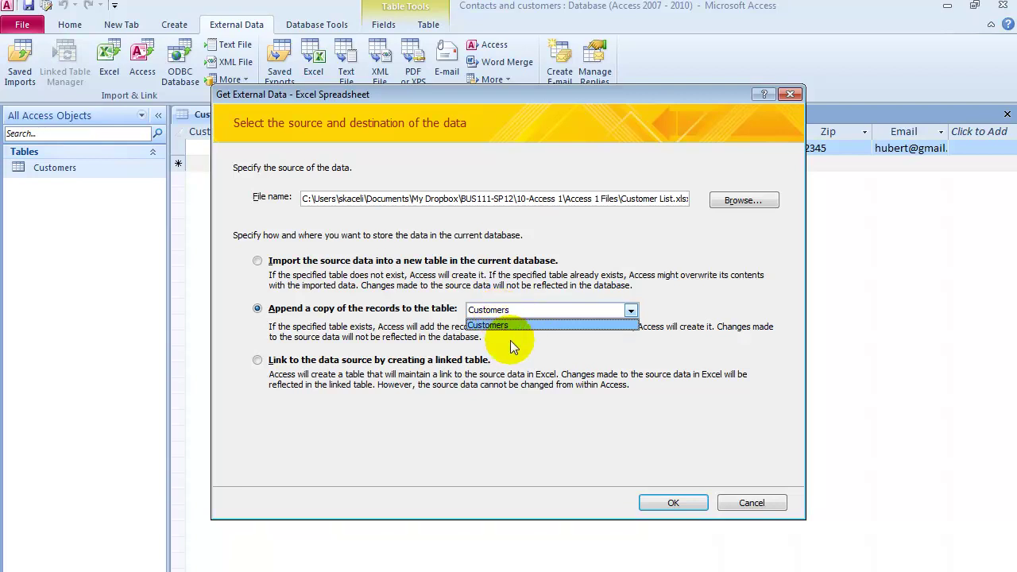
click(675, 505)
click(674, 503)
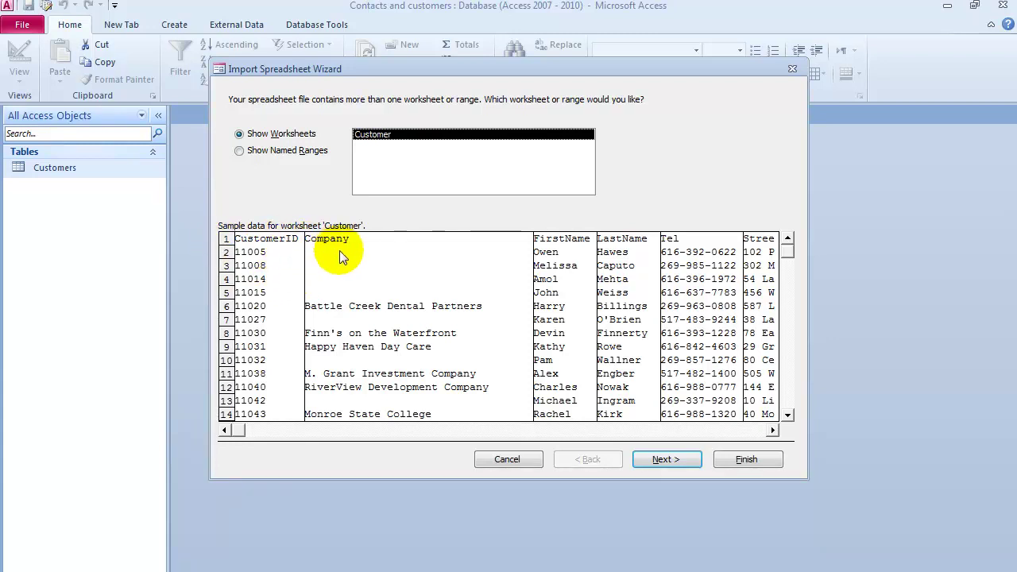
Complete the import of the Customer worksheet into the Customers table without analyzing the table or saving the import steps
click(680, 460)
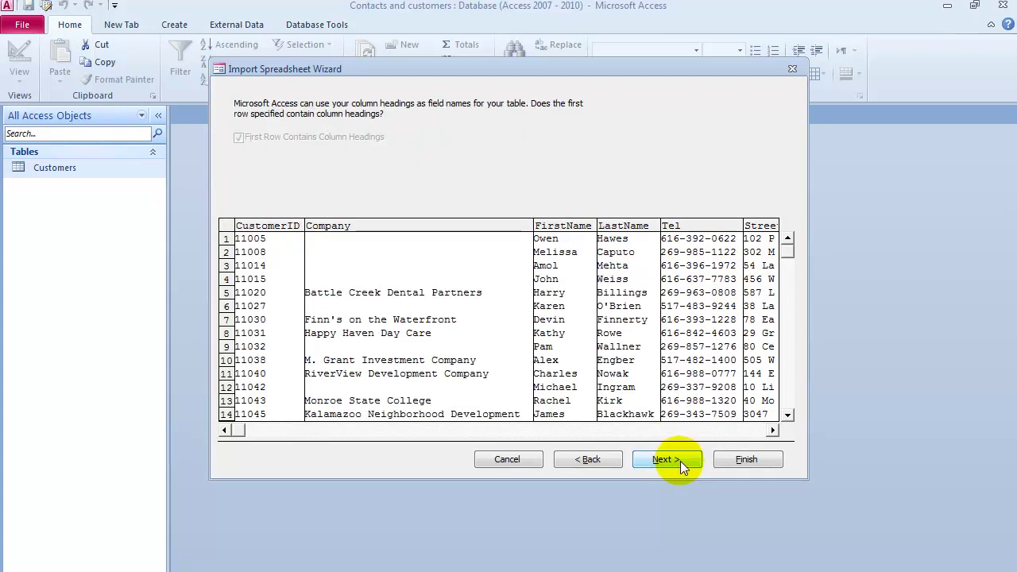
click(662, 460)
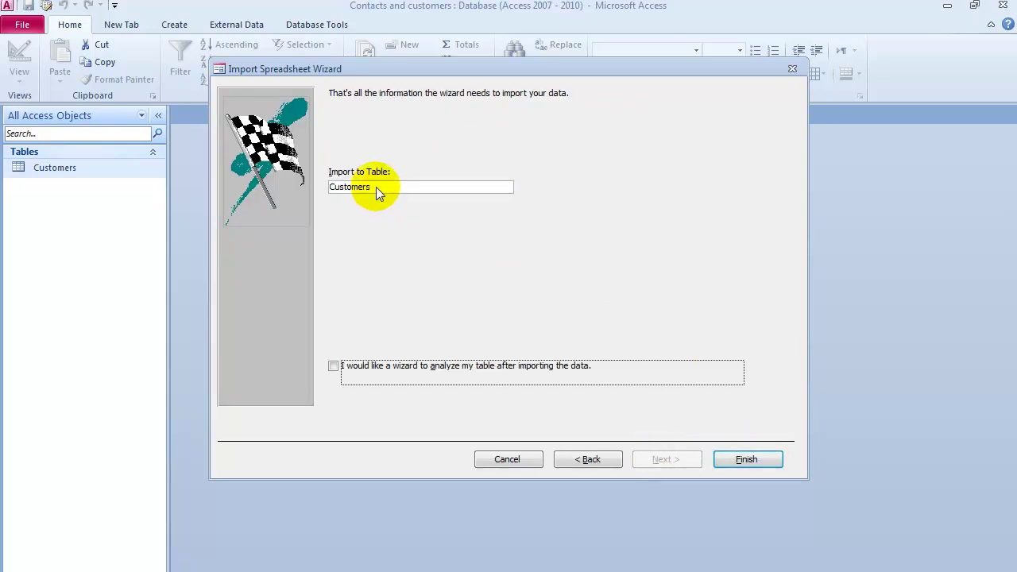
click(731, 458)
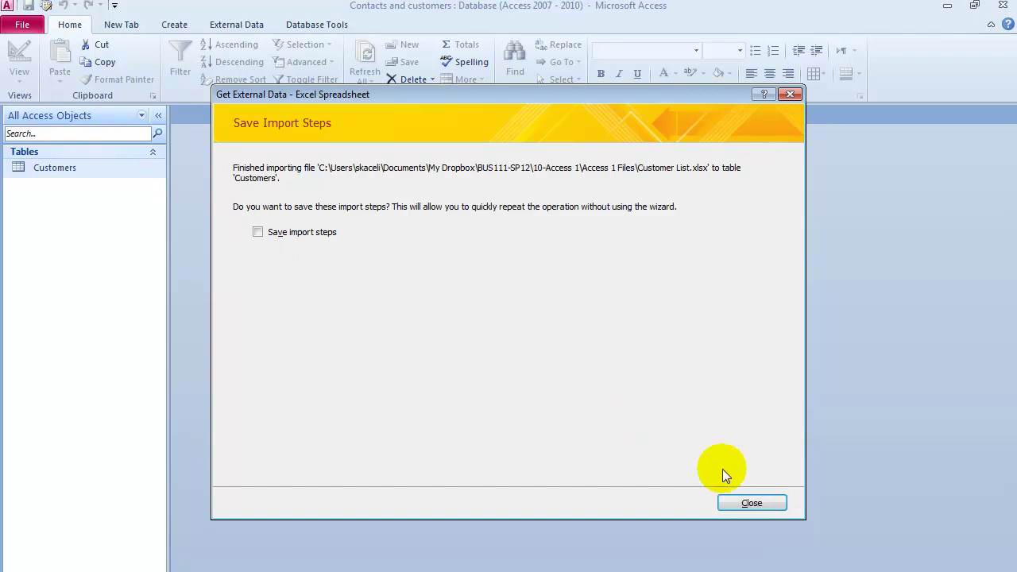
click(751, 503)
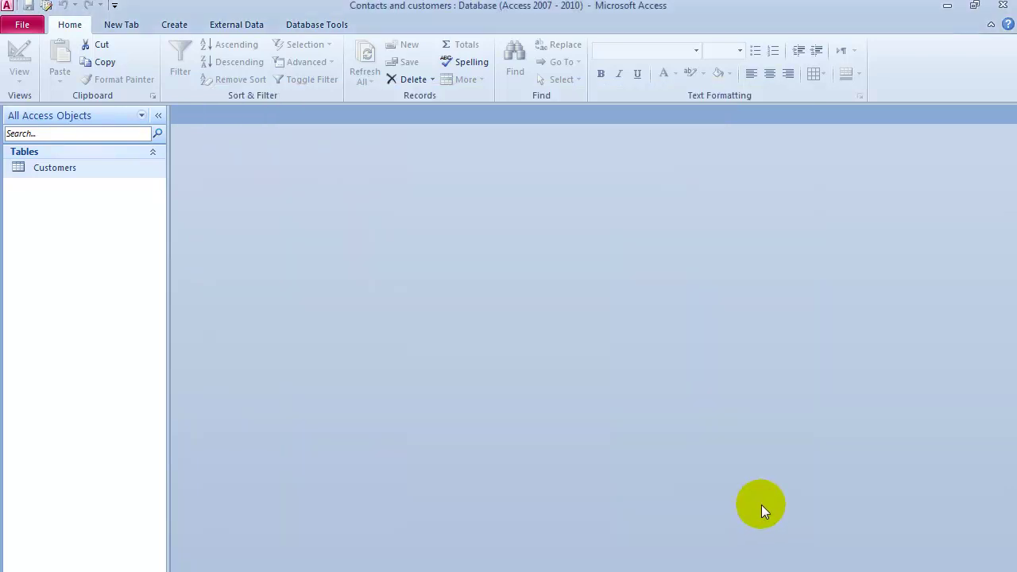
Open the Customers table and sort its records by FirstName in ascending order
double_click(69, 169)
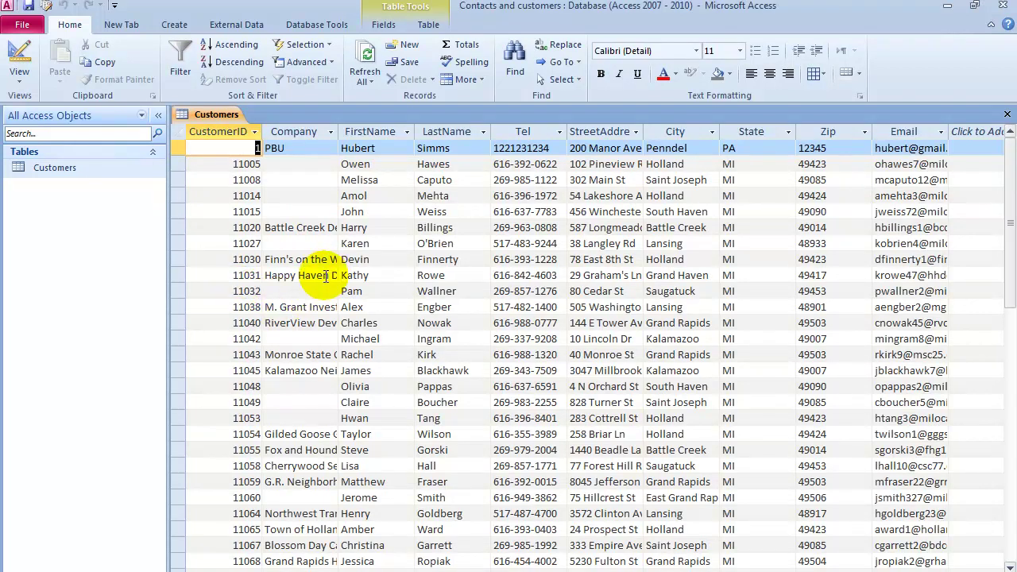
click(941, 132)
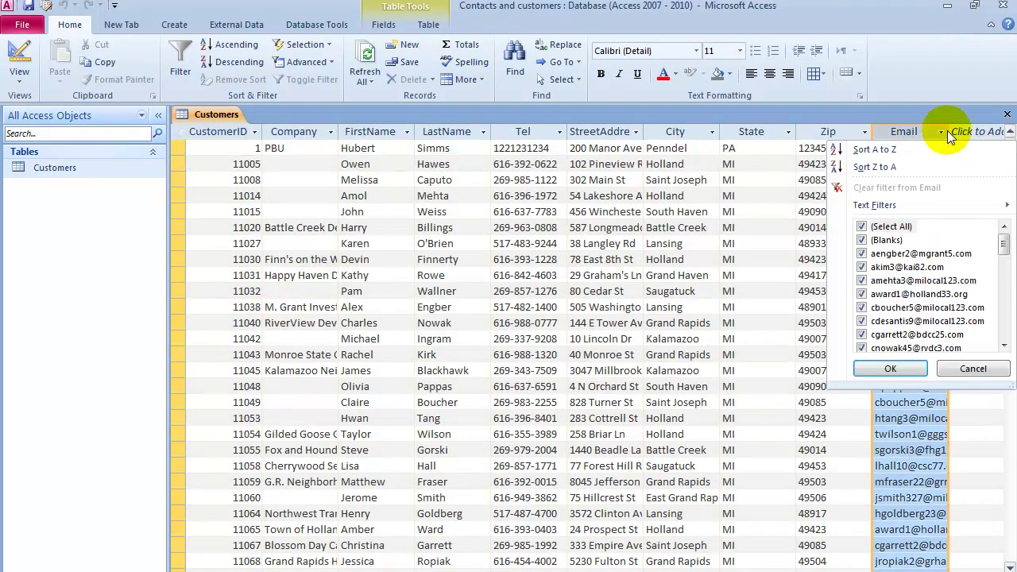
click(972, 368)
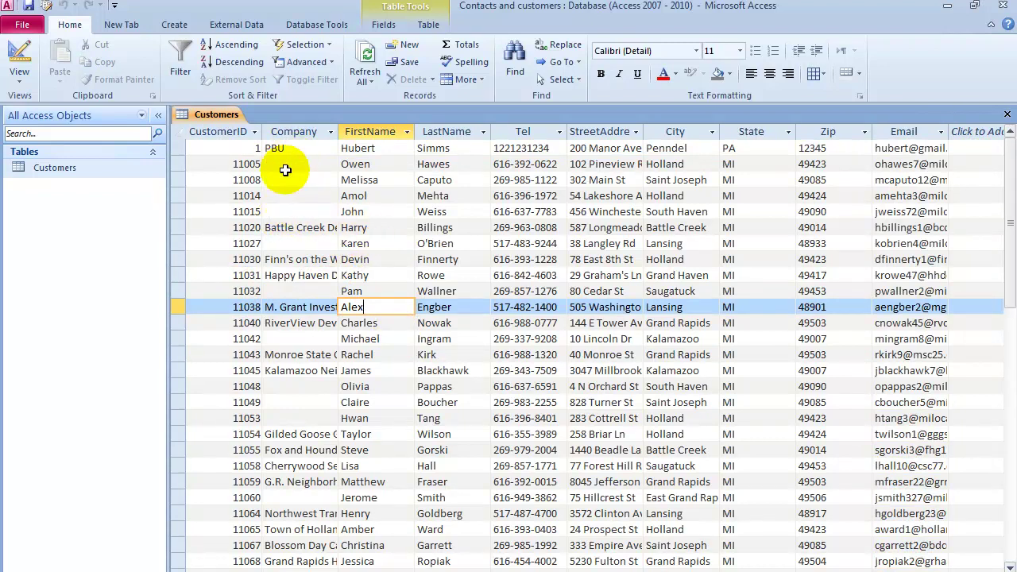
click(376, 149)
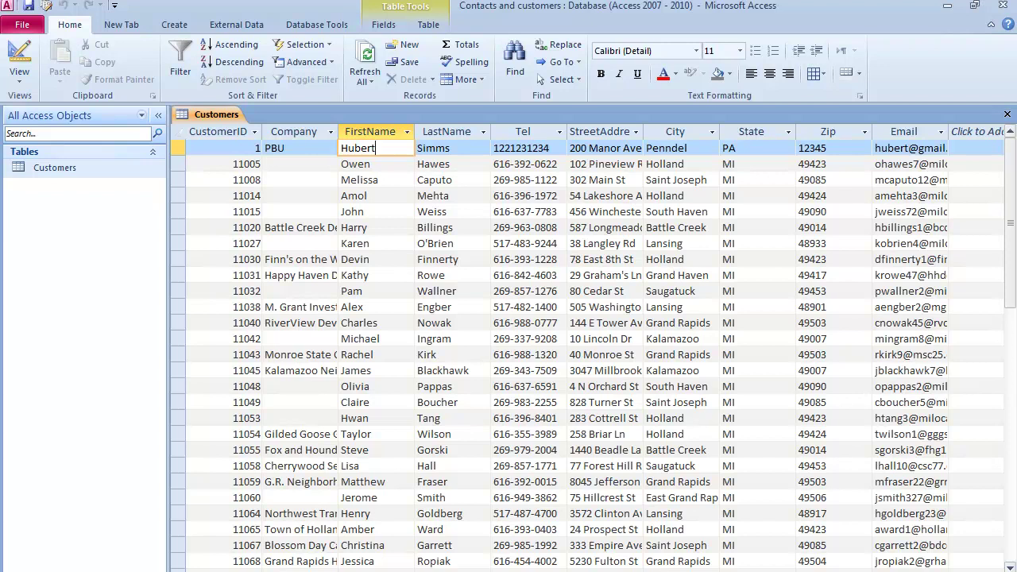
click(373, 164)
click(229, 44)
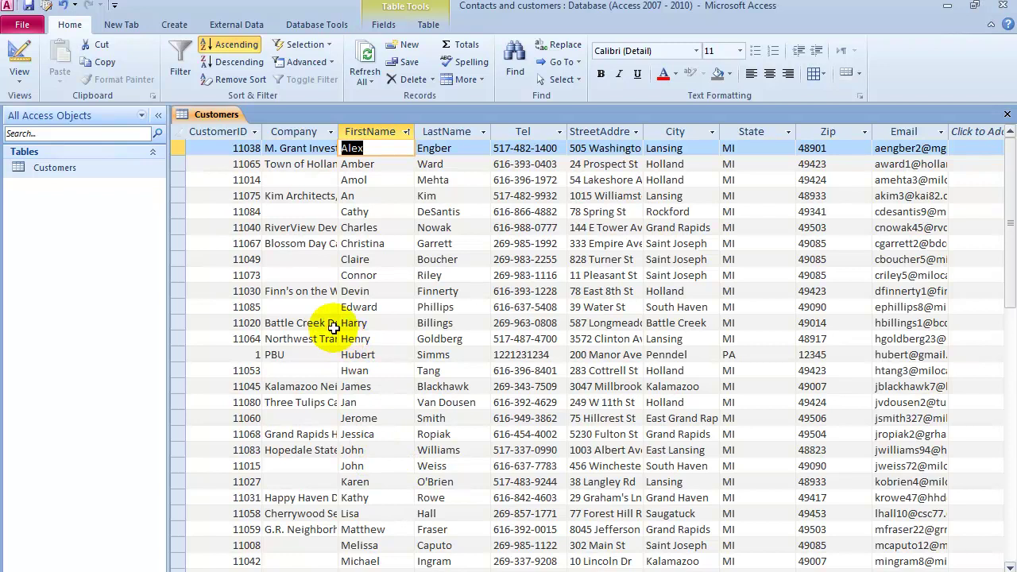
click(91, 174)
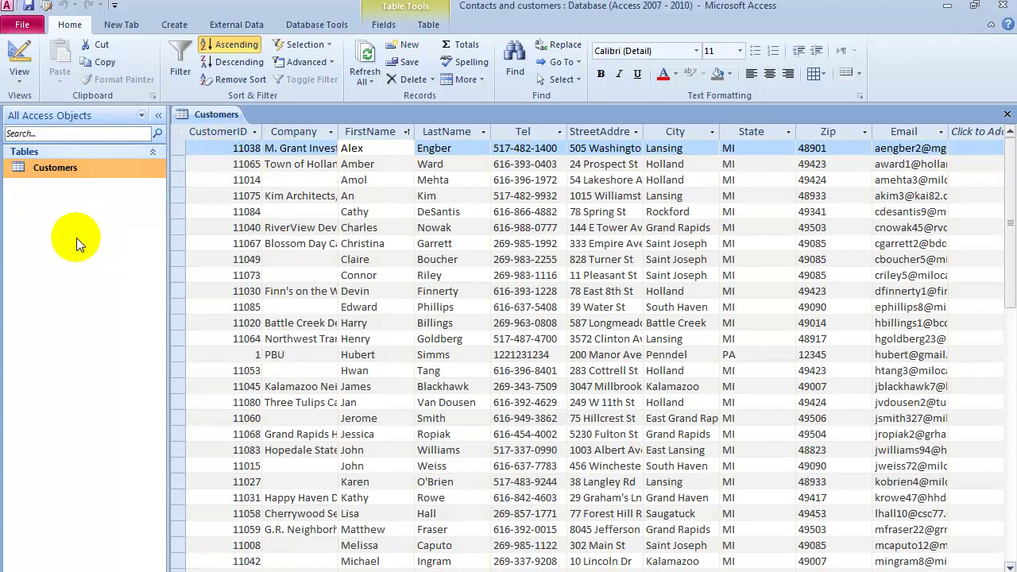
Start another Excel import with Contract-List as the source, bringing its data into a new table in the current database
click(227, 27)
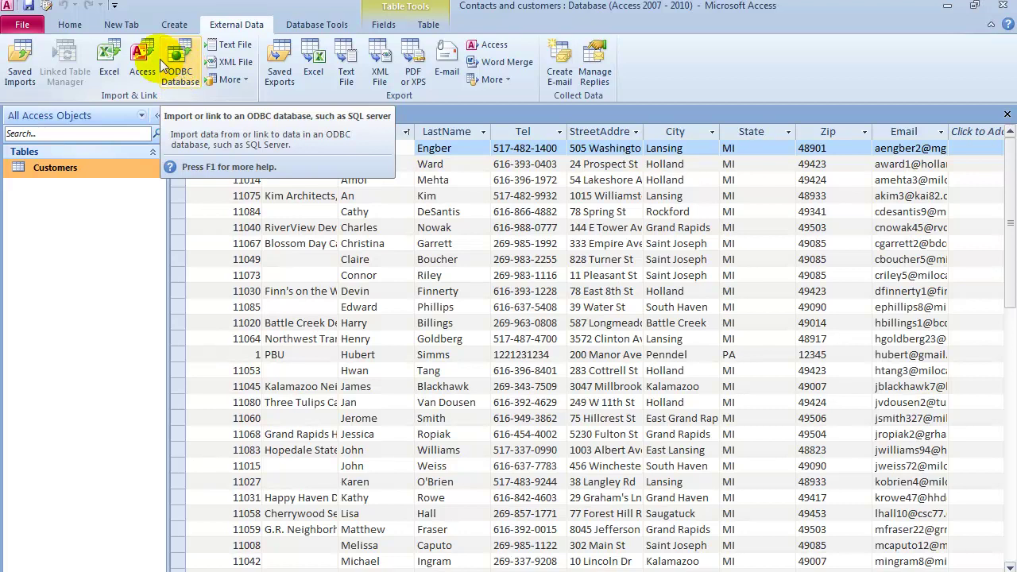
click(110, 79)
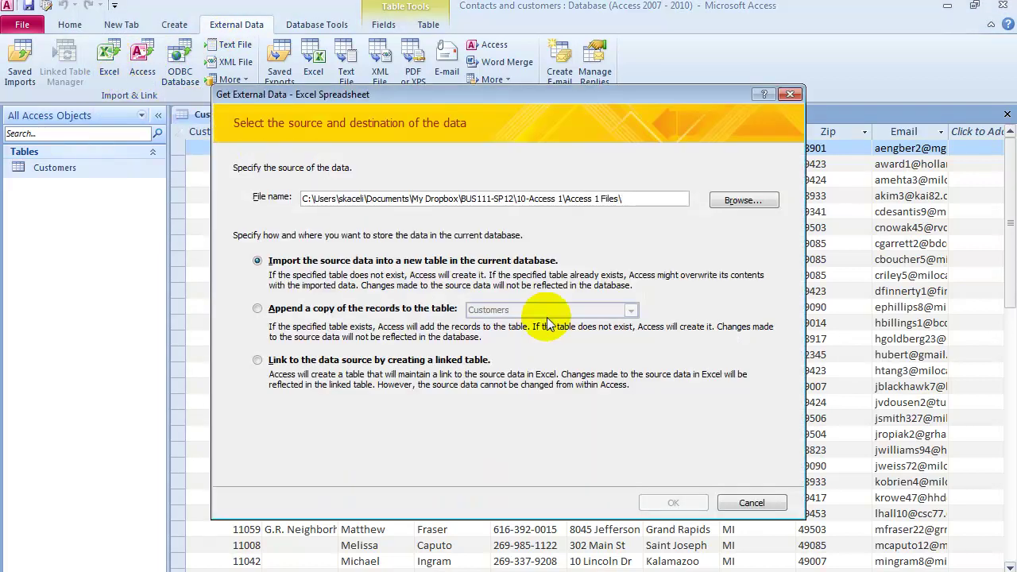
click(755, 200)
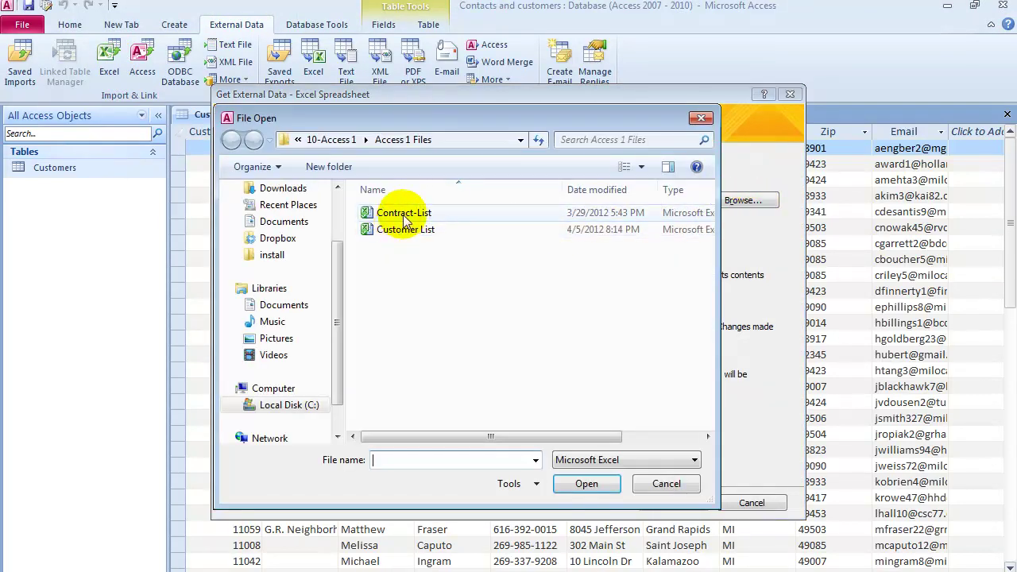
click(407, 219)
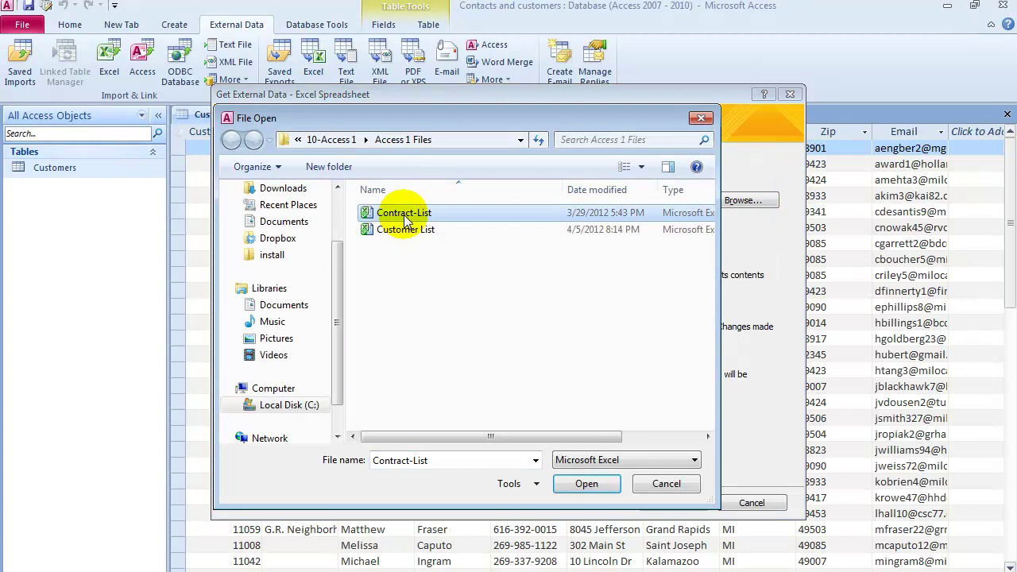
double_click(406, 216)
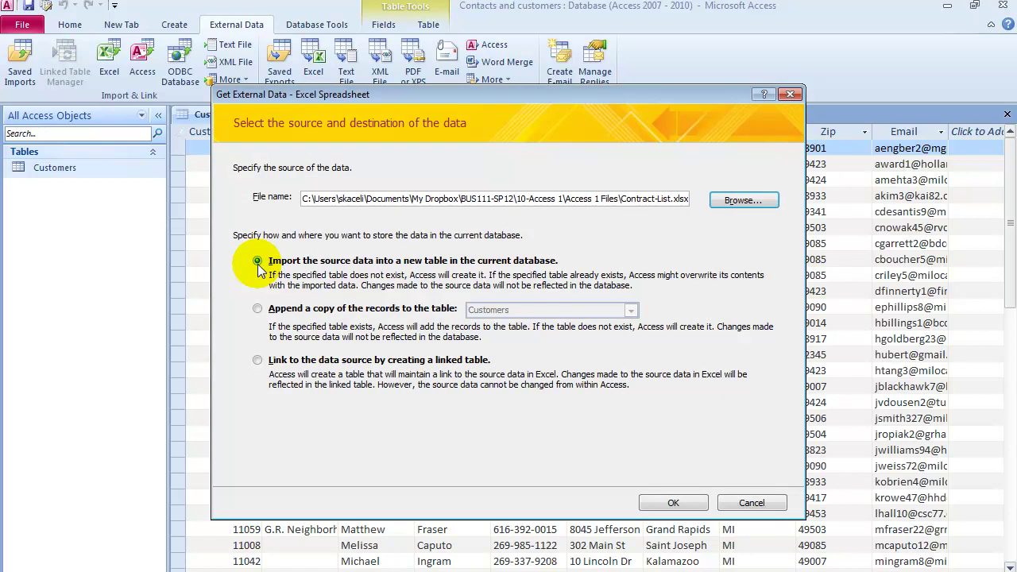
click(685, 503)
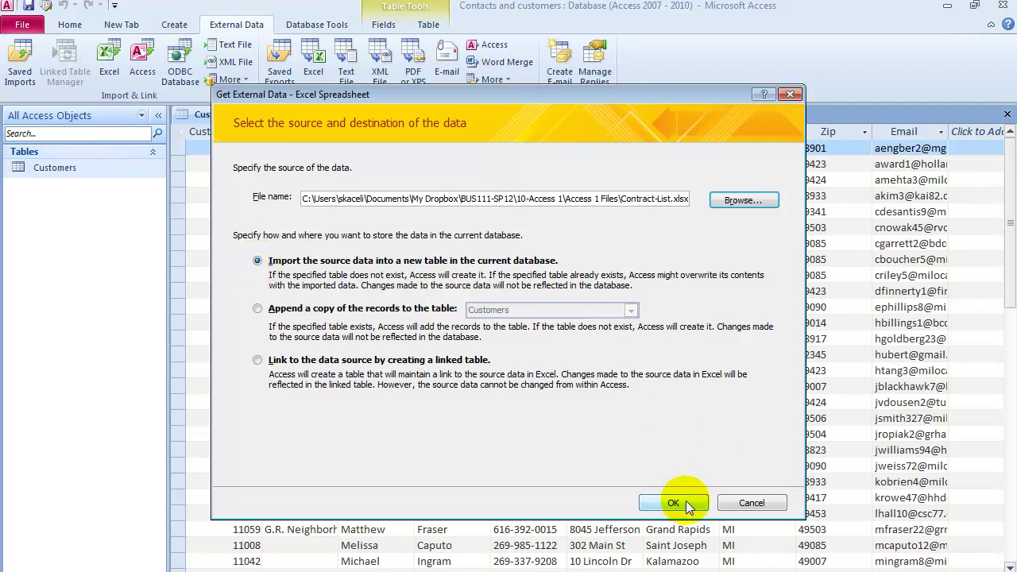
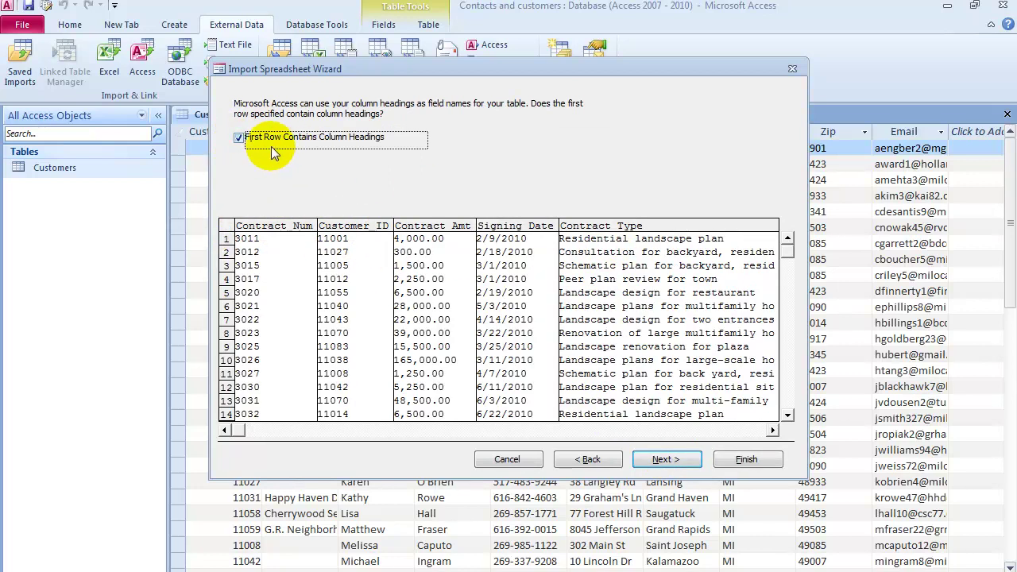
Keep the first row of the Contract-List data as column headings and continue to the field options
click(239, 140)
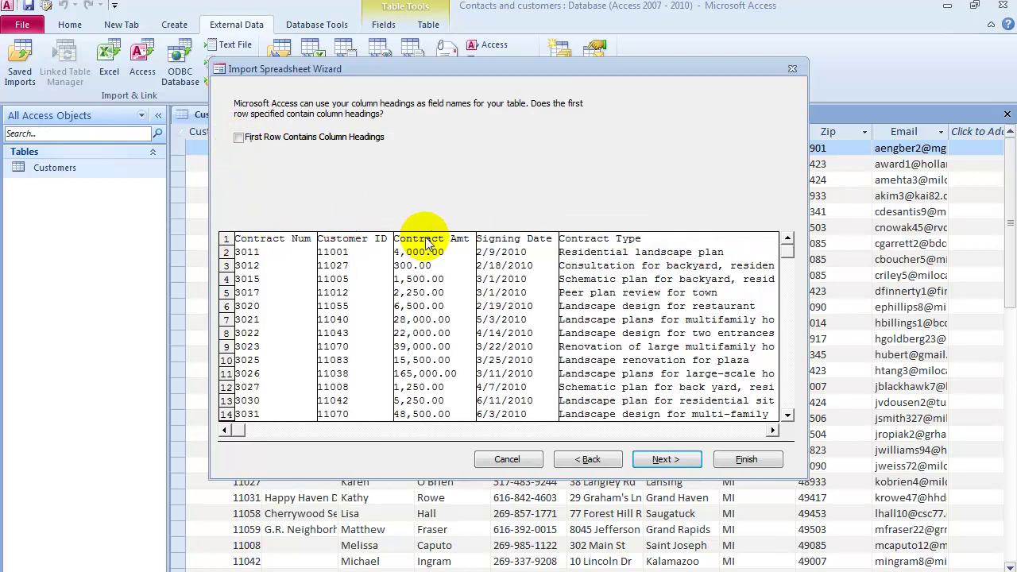
click(241, 142)
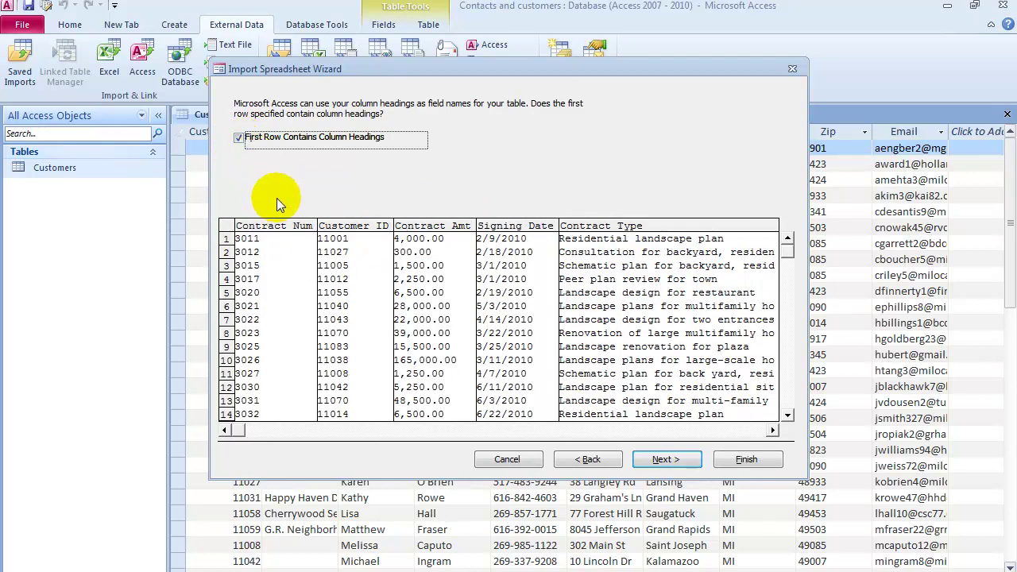
click(684, 463)
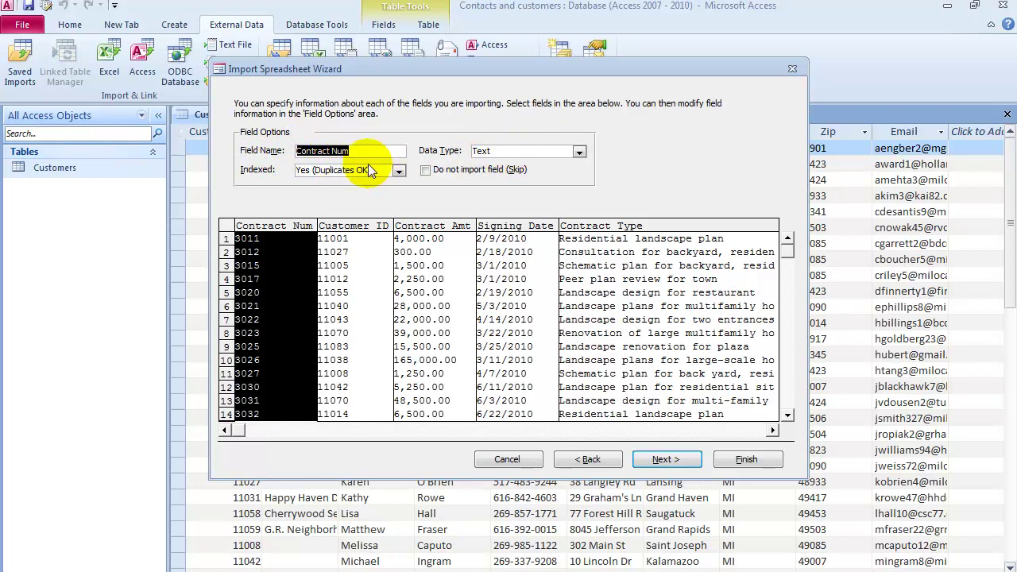
Review the import options of the Customer ID, Contract Amt, Signing Date and Contract Type fields and continue to the primary key choice
click(342, 263)
click(433, 277)
click(536, 279)
click(648, 287)
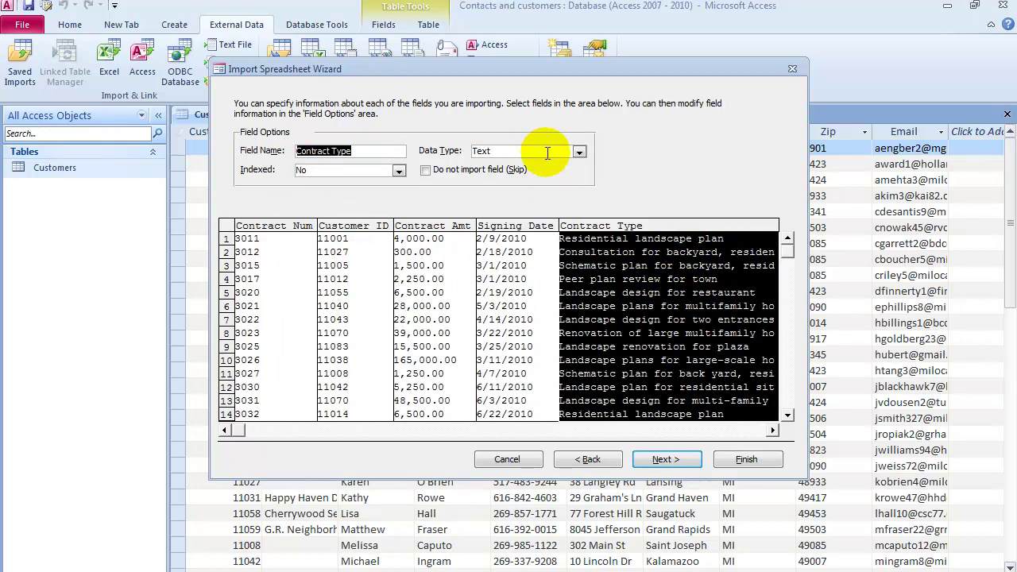
click(409, 349)
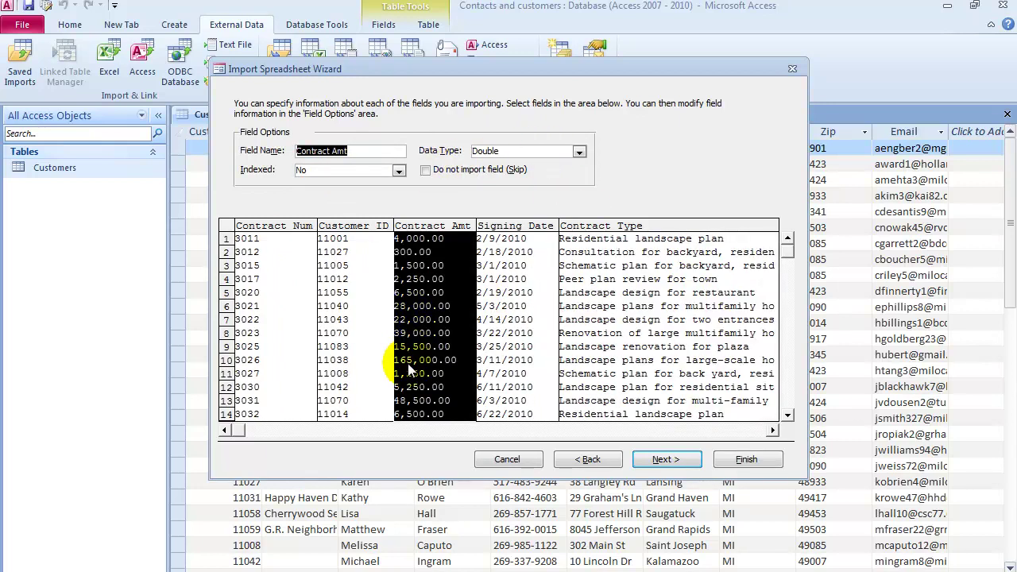
click(515, 286)
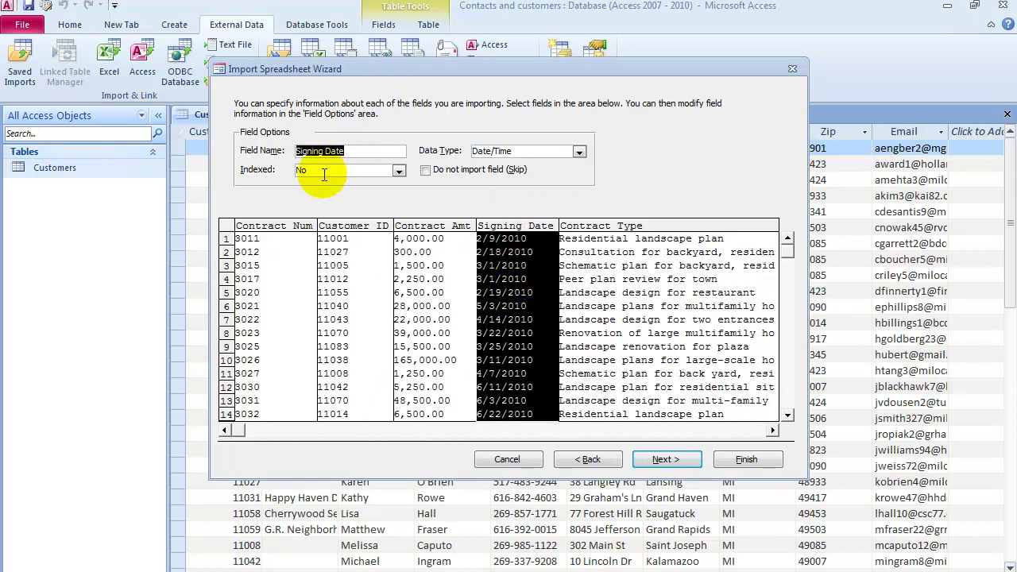
click(675, 459)
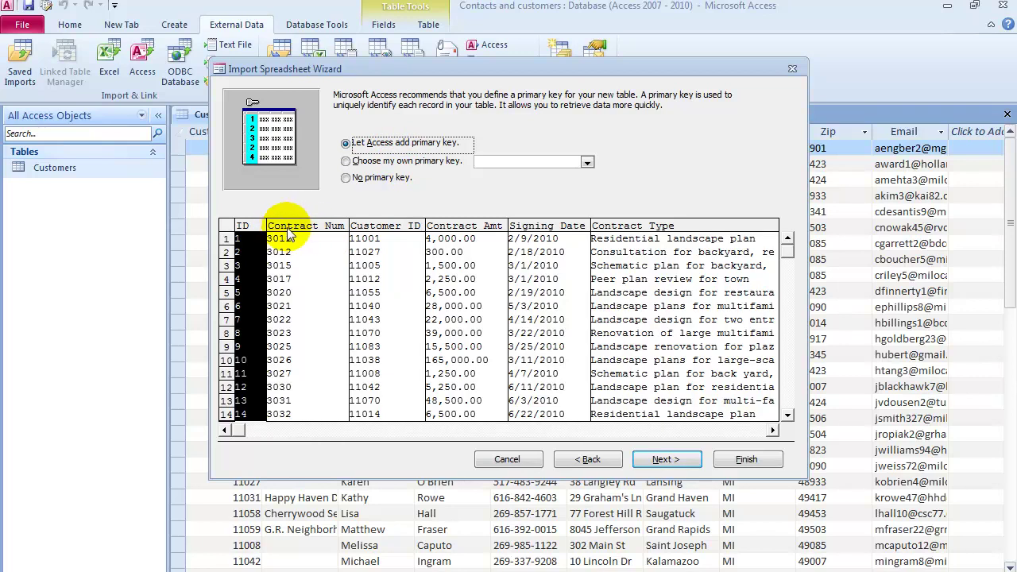
Choose Contract Num as the new table's own primary key and continue to the final import page
click(378, 162)
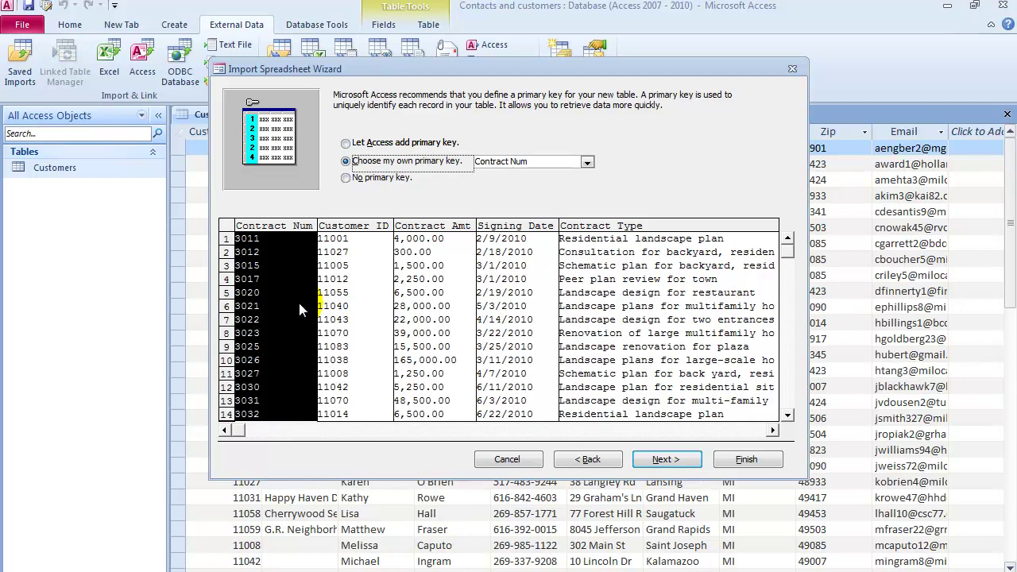
click(275, 235)
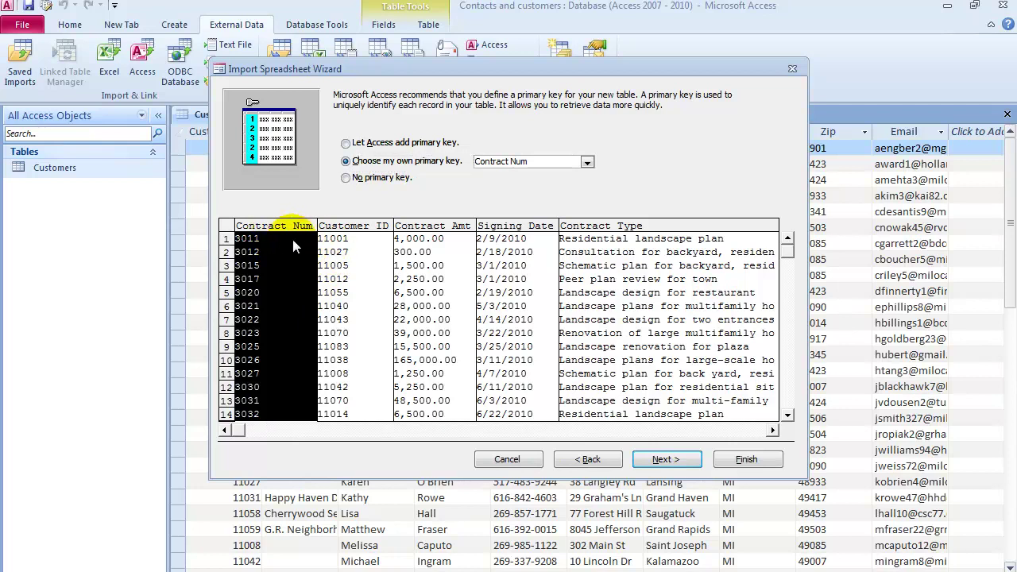
click(354, 244)
click(241, 233)
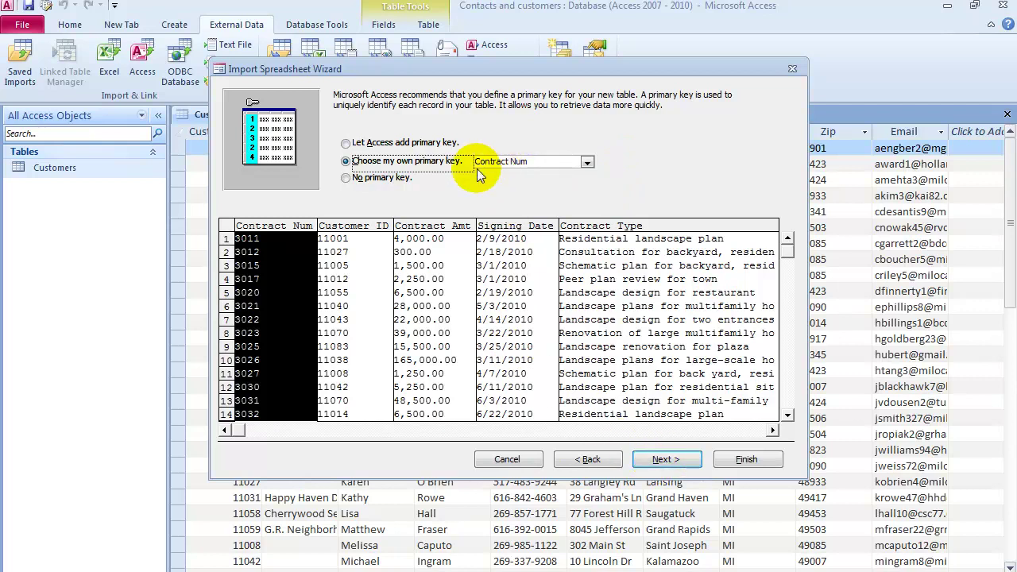
click(668, 461)
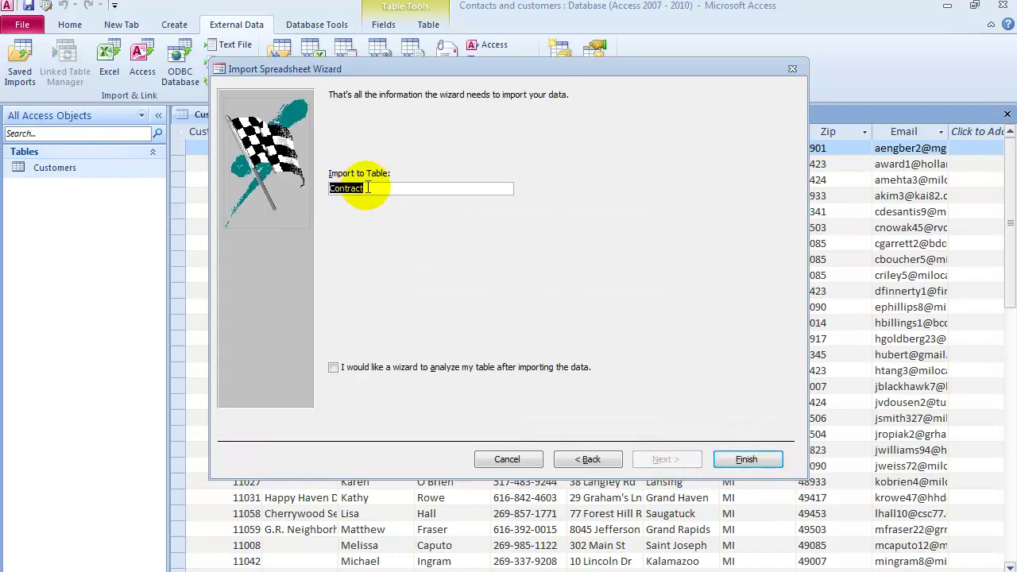
Name the new table Contracts and finish the import without saving the import steps
click(368, 187)
text(s)
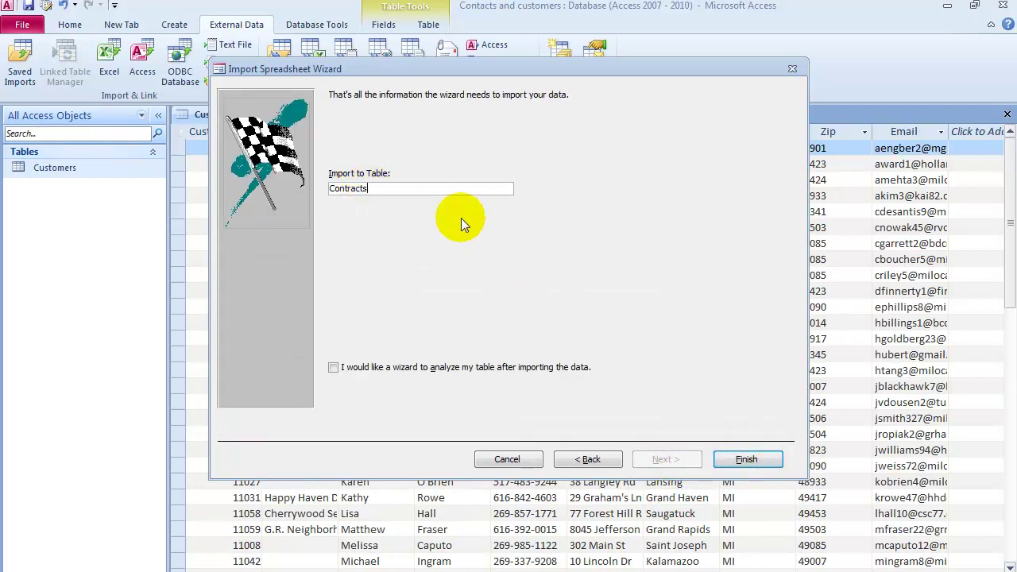
click(750, 461)
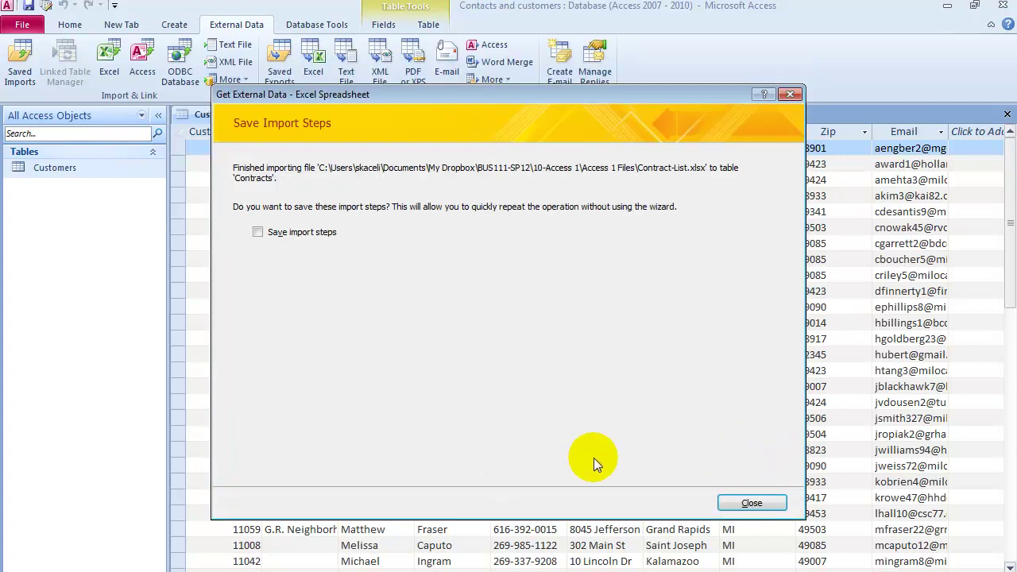
click(751, 502)
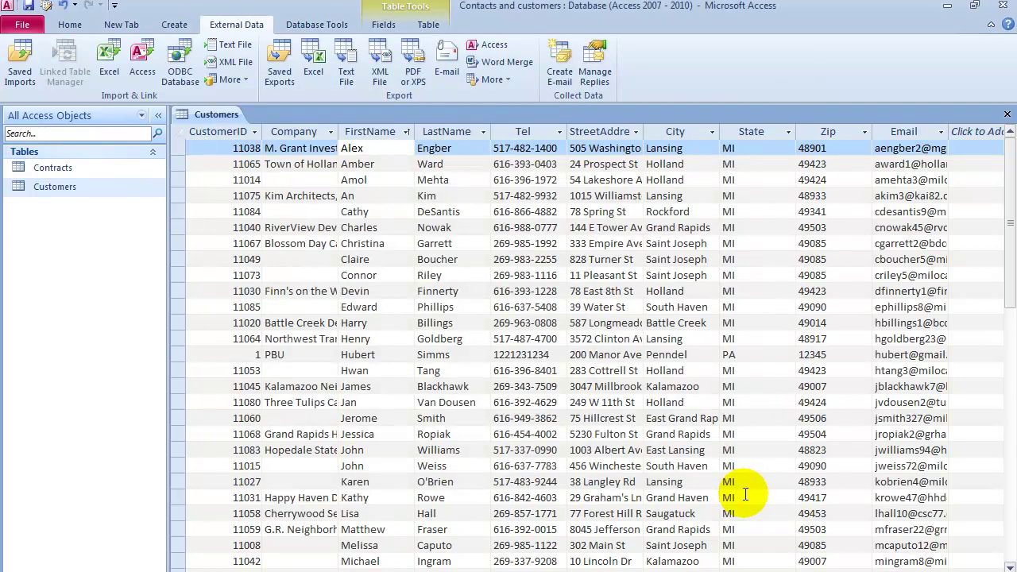
Open the imported Contracts table and switch it to Design View
double_click(52, 168)
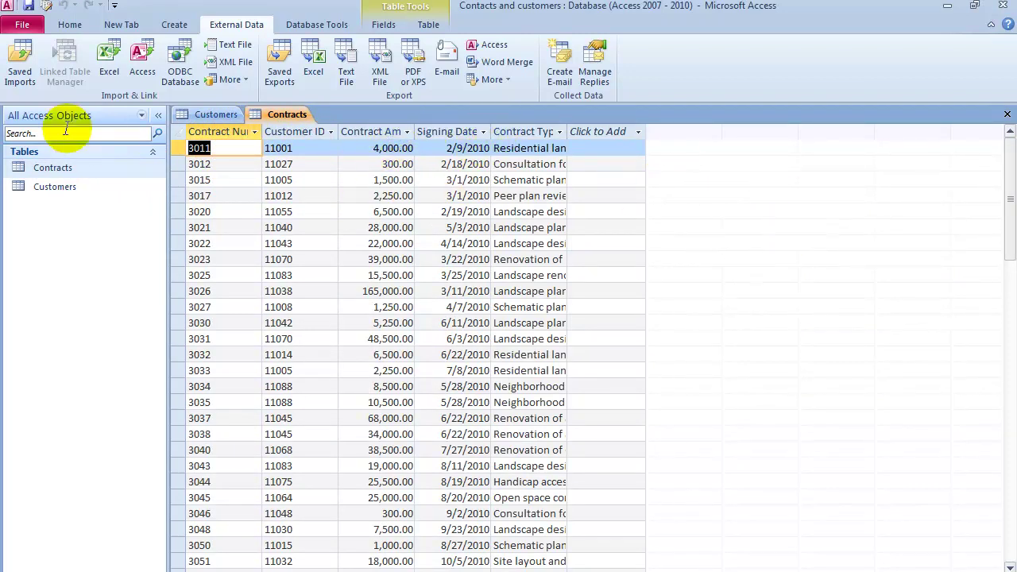
click(45, 166)
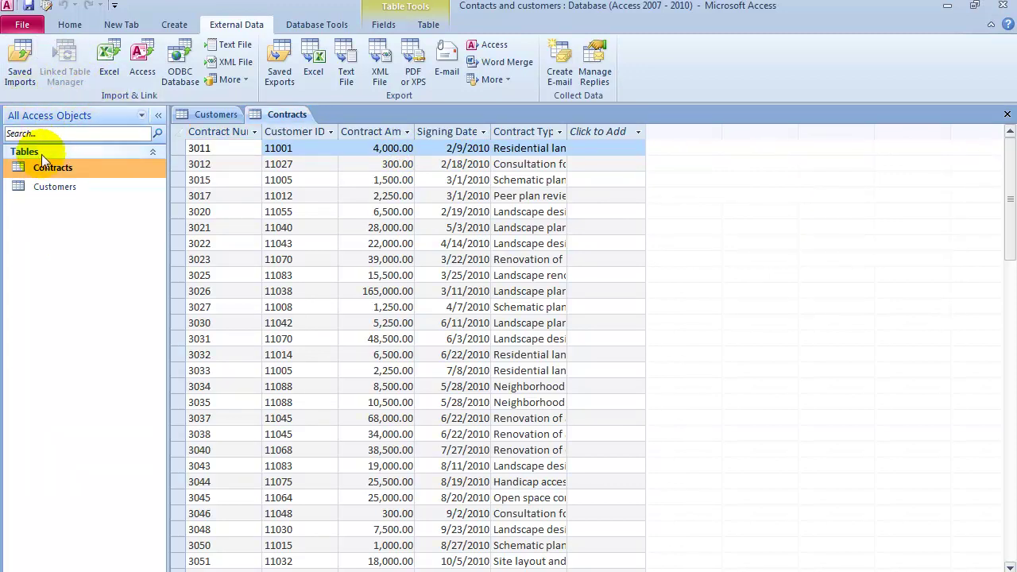
click(69, 25)
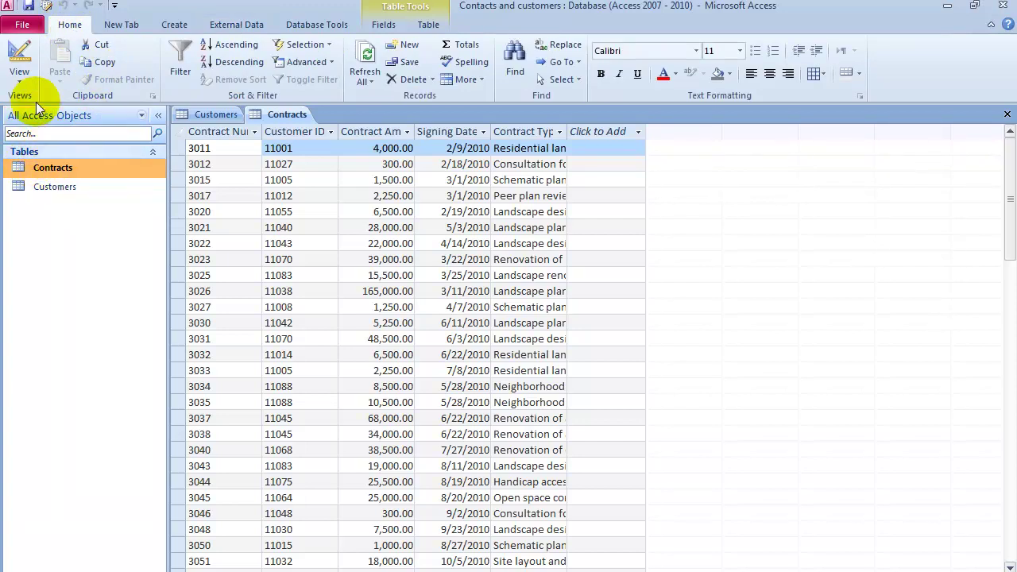
click(28, 78)
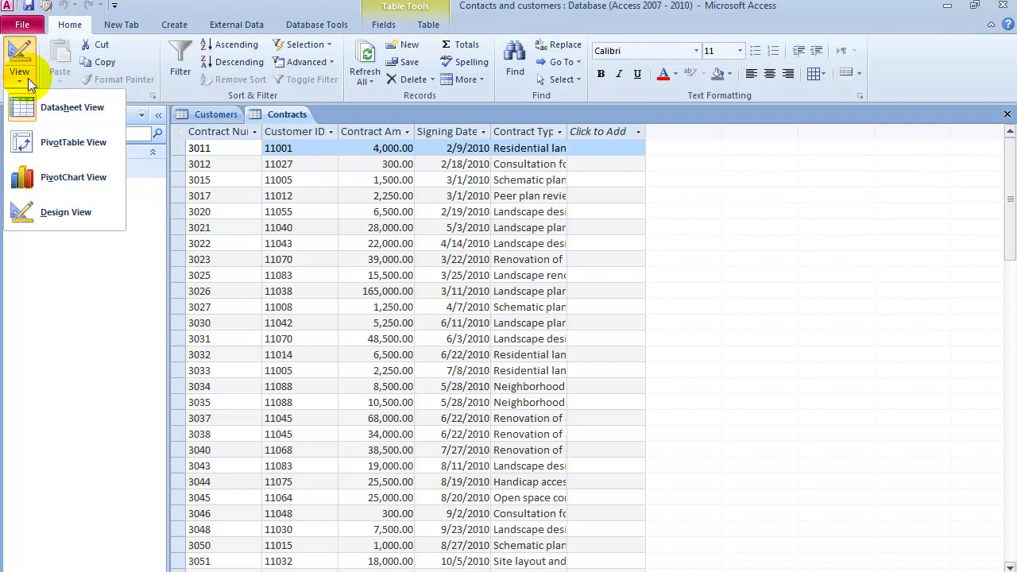
click(50, 222)
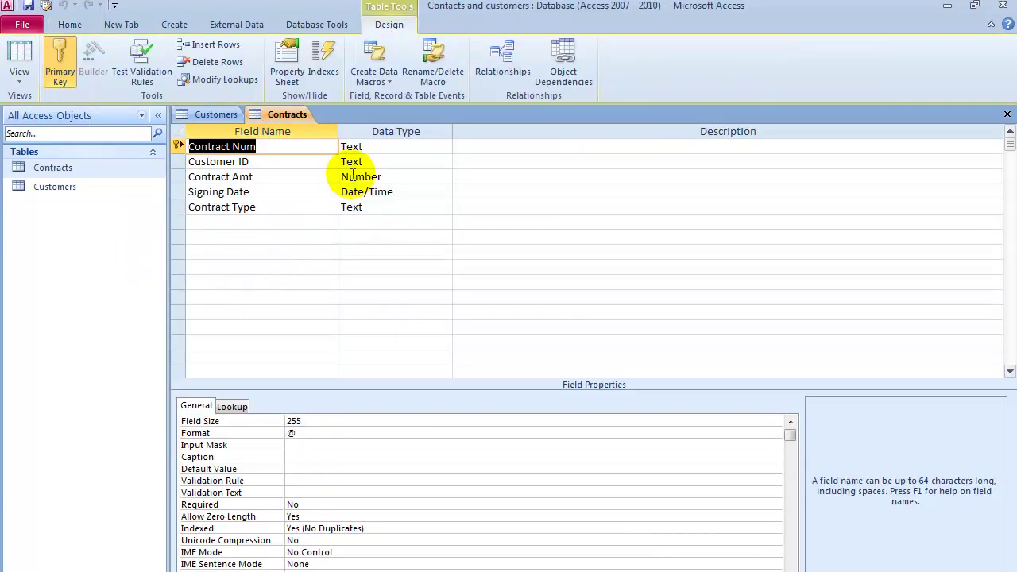
Set the field size of the Contract Num field to 6
click(382, 159)
click(381, 148)
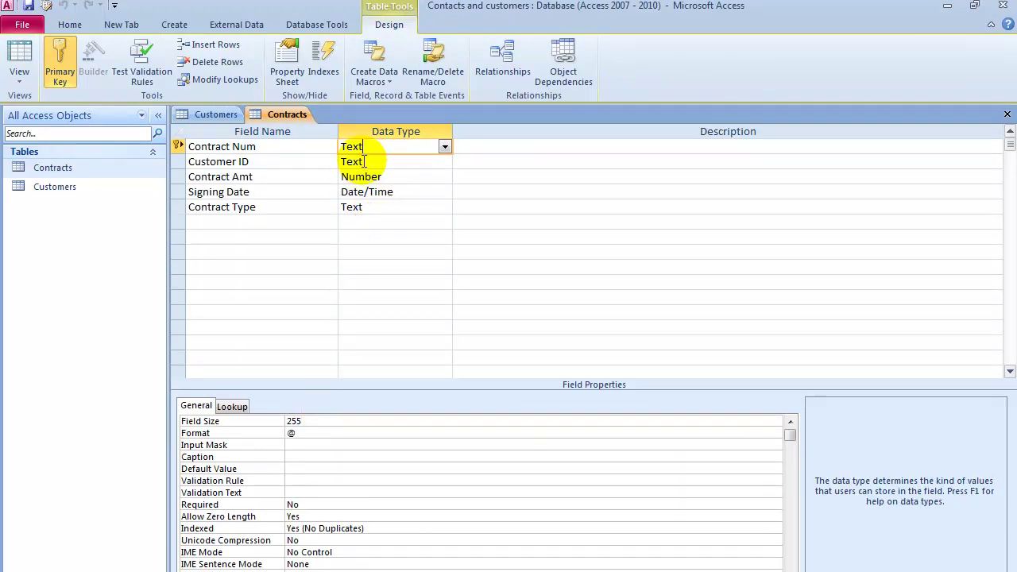
click(310, 421)
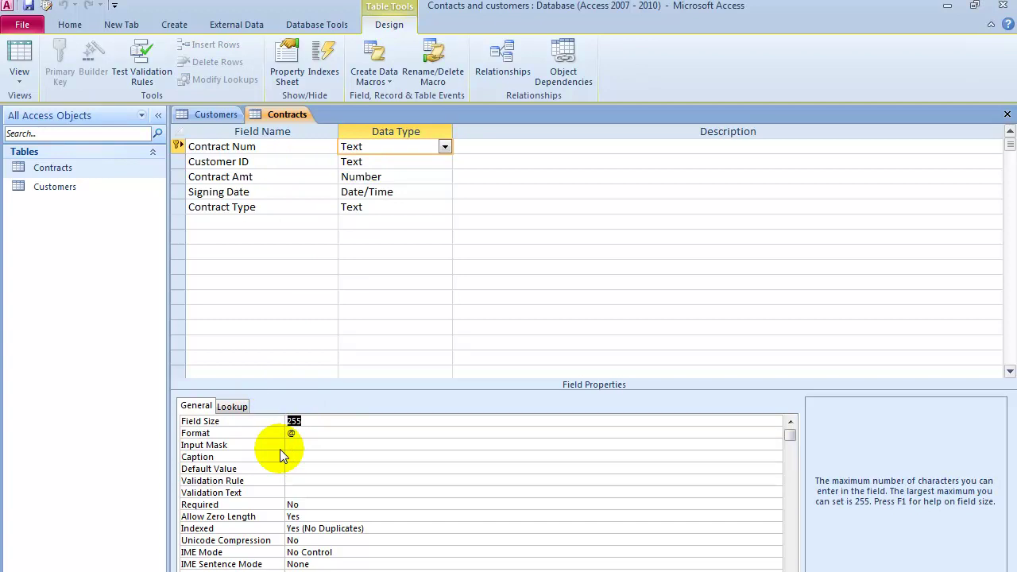
text(4)
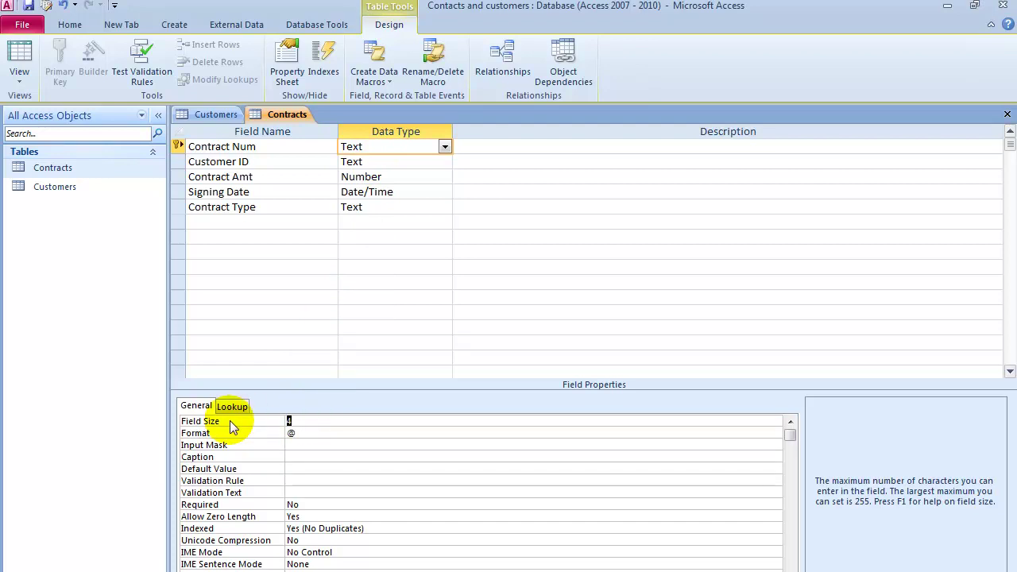
key(BackSpace)
text(6)
Set the field size of the Customer ID field to 6
click(379, 161)
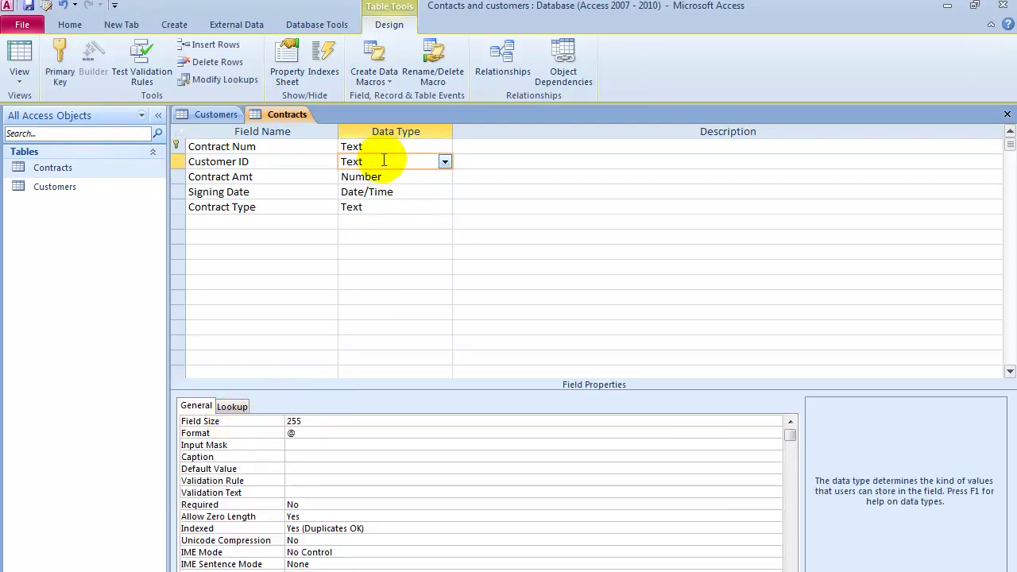
click(312, 421)
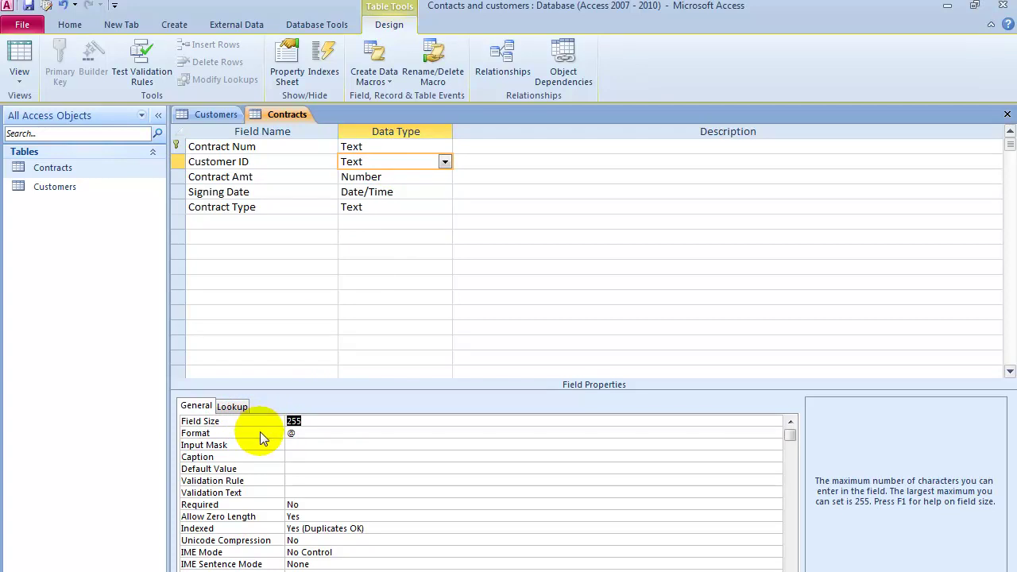
text(6)
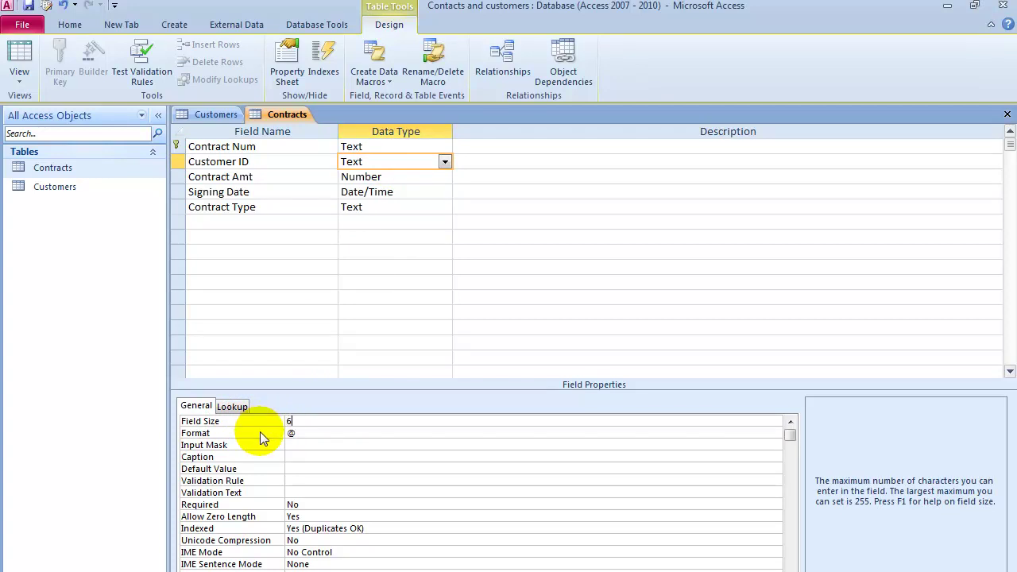
Check the Contract Amt and Signing Date field properties and set the field size of Contract Type to 100
click(380, 178)
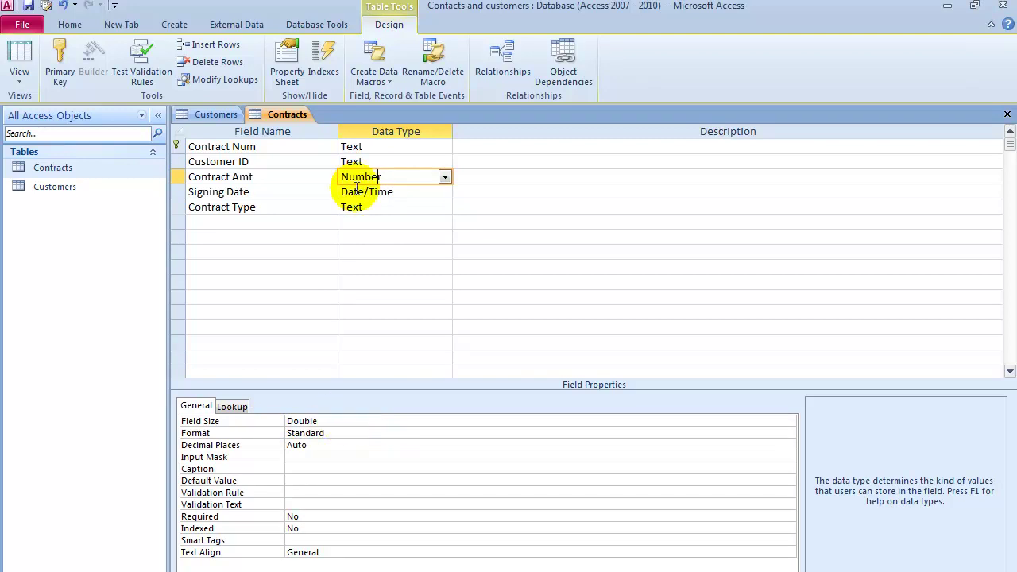
click(370, 192)
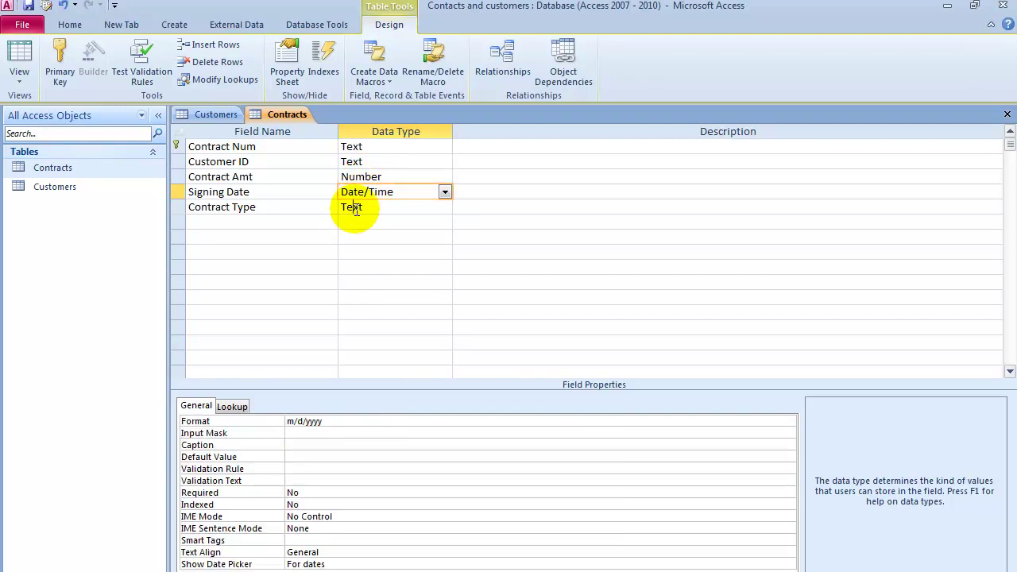
click(358, 208)
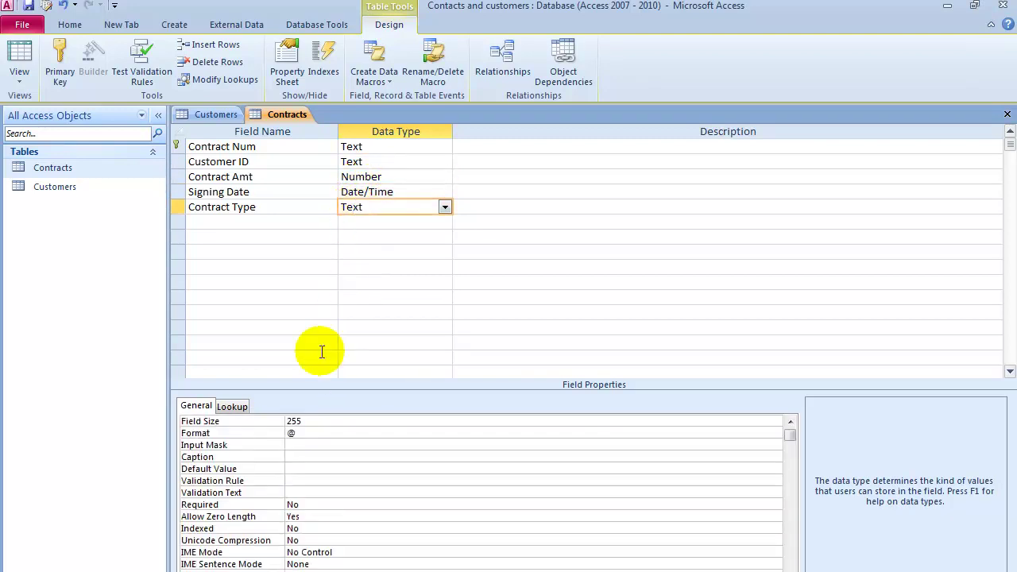
click(328, 422)
drag(329, 421, 266, 415)
text(100)
click(581, 221)
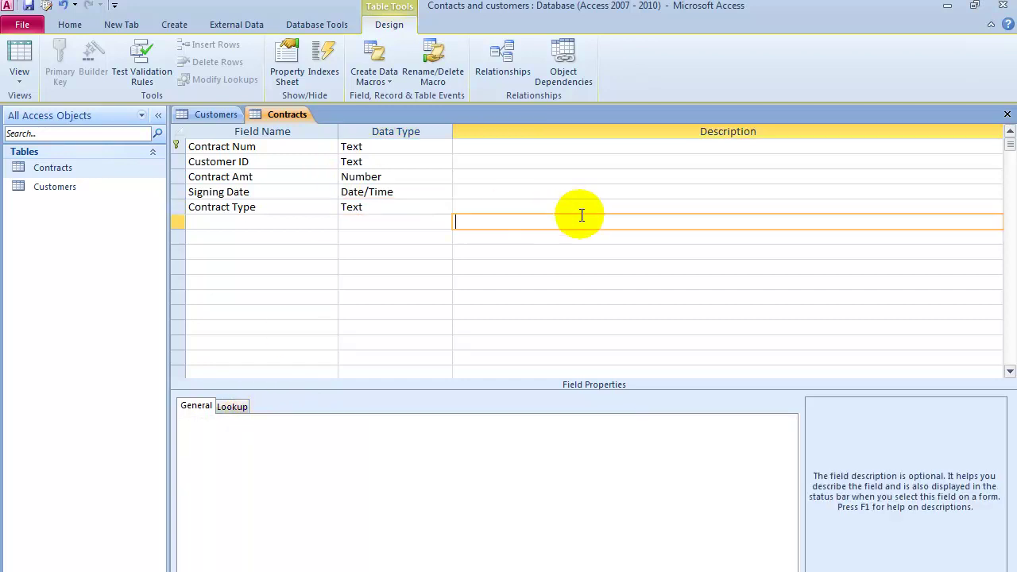
Close the Contracts table with its design changes saved, and close the Customers table as well
click(1006, 114)
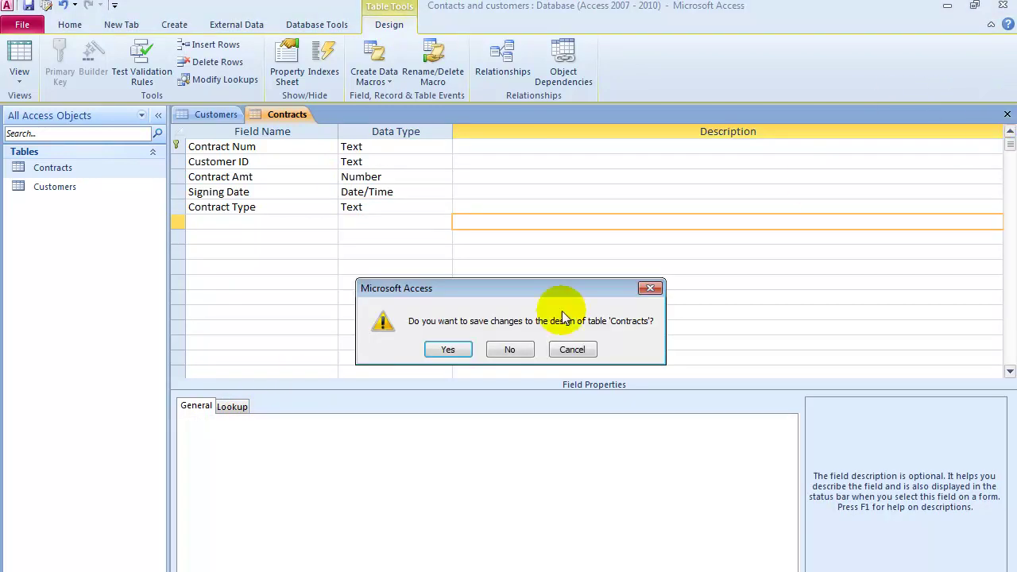
click(448, 358)
click(475, 353)
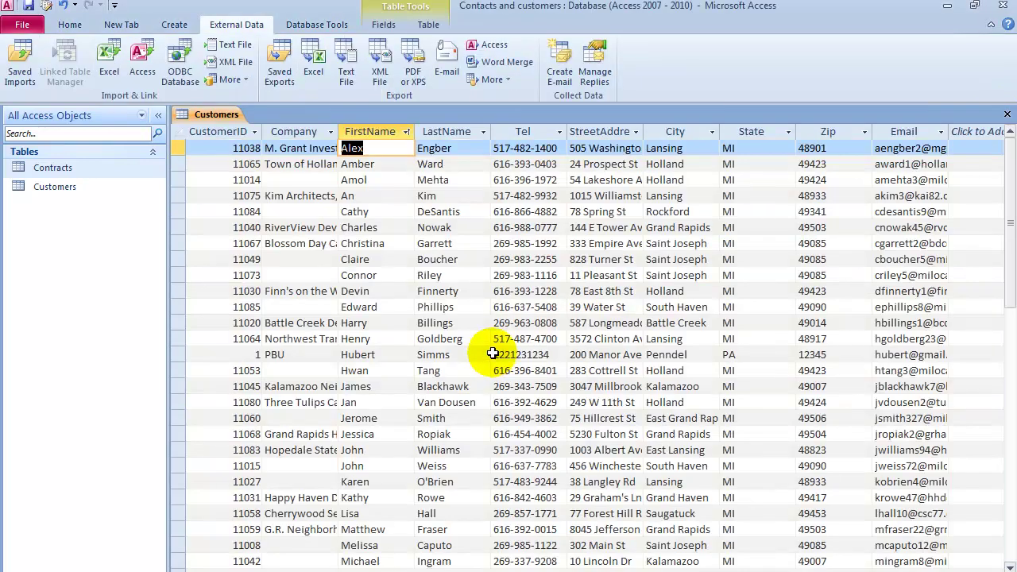
click(1007, 114)
click(488, 350)
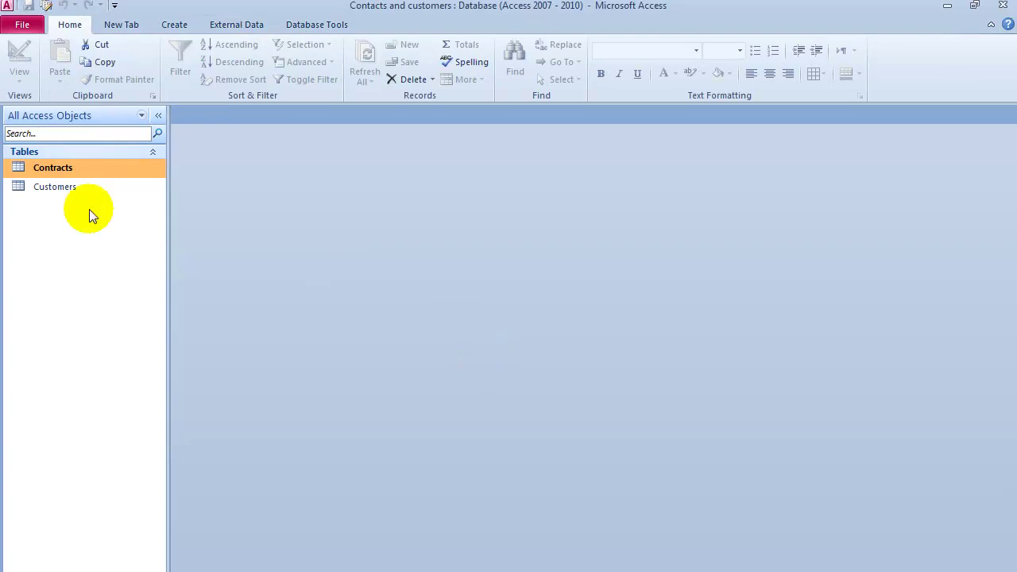
Reopen the Contracts table and widen the Contract Type column to fit its contents
double_click(46, 168)
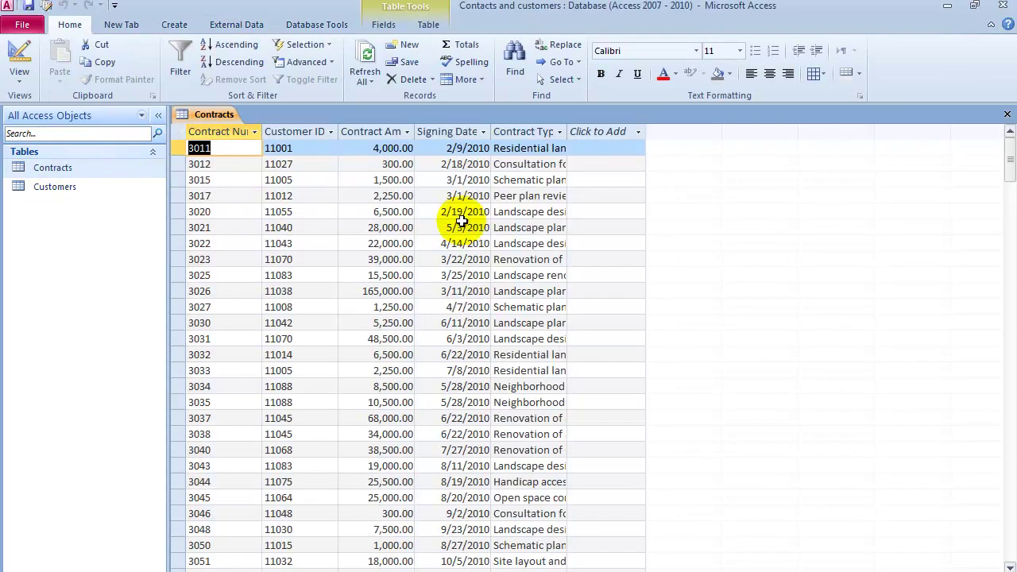
double_click(567, 131)
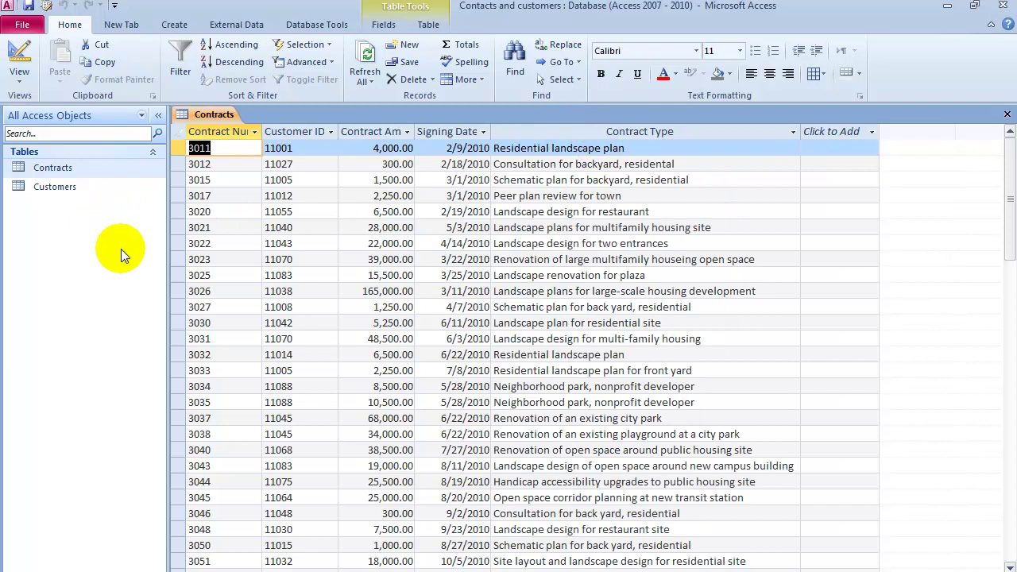
Switch to Notepad to view the InvoicesList text file
key(alt+Tab)
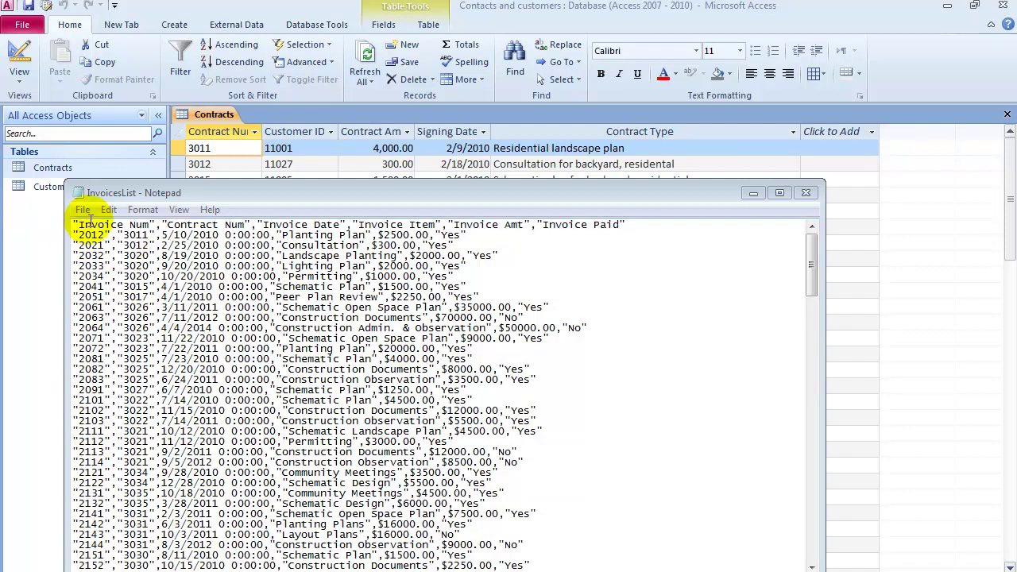
Examine how the fields and records in the InvoicesList text file are separated, and close Notepad
click(118, 246)
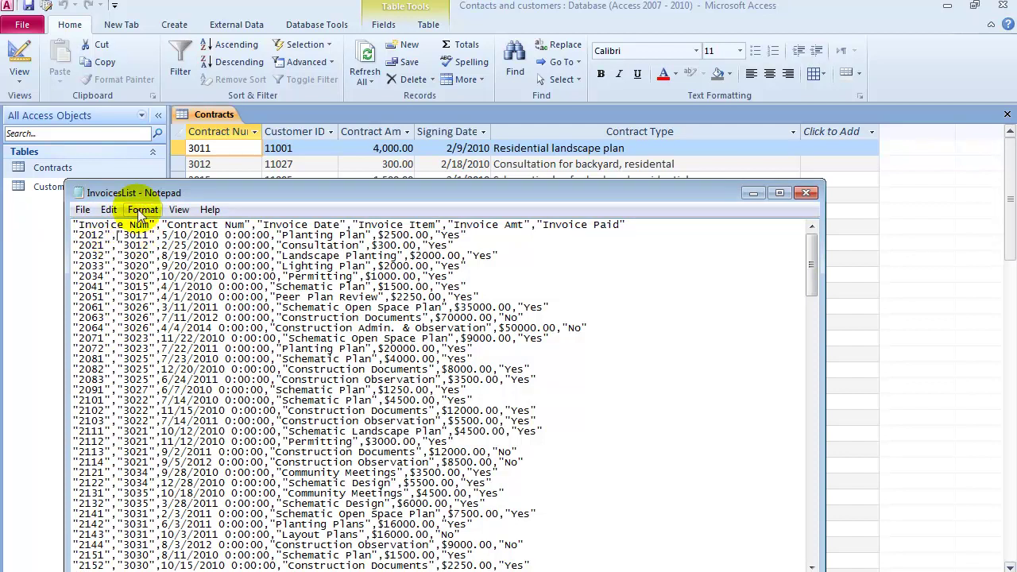
drag(154, 193, 192, 139)
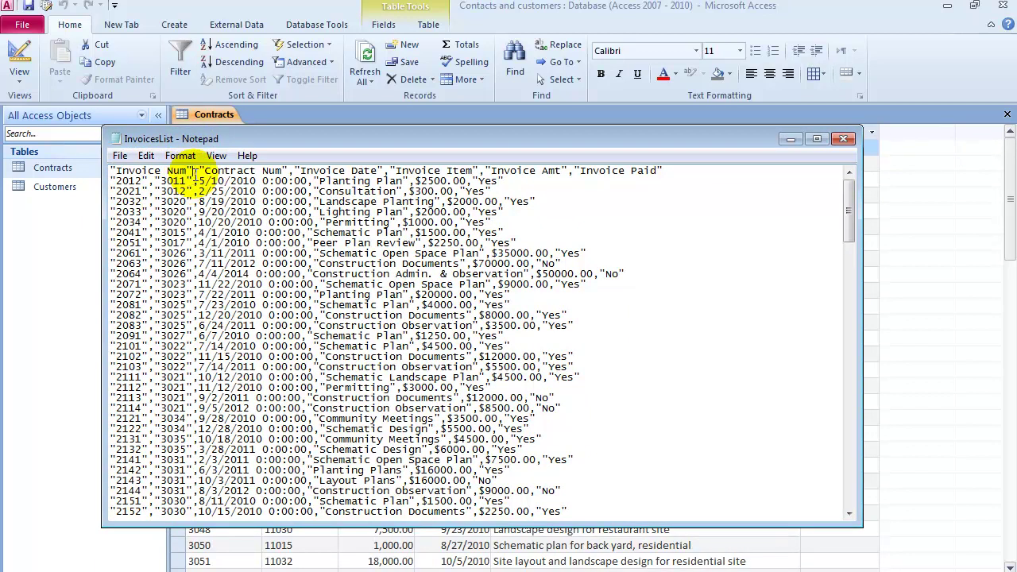
drag(201, 171, 195, 170)
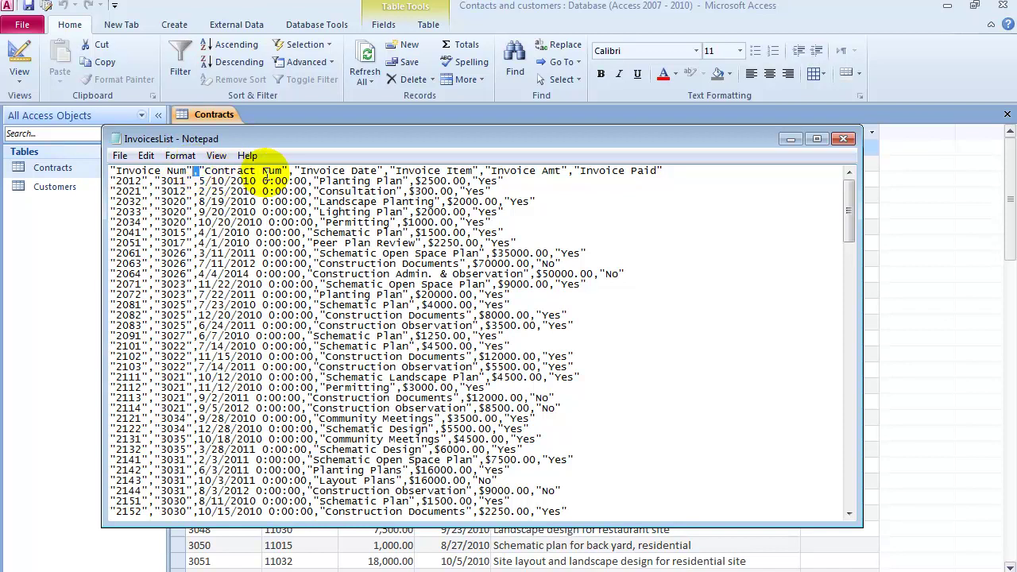
click(294, 172)
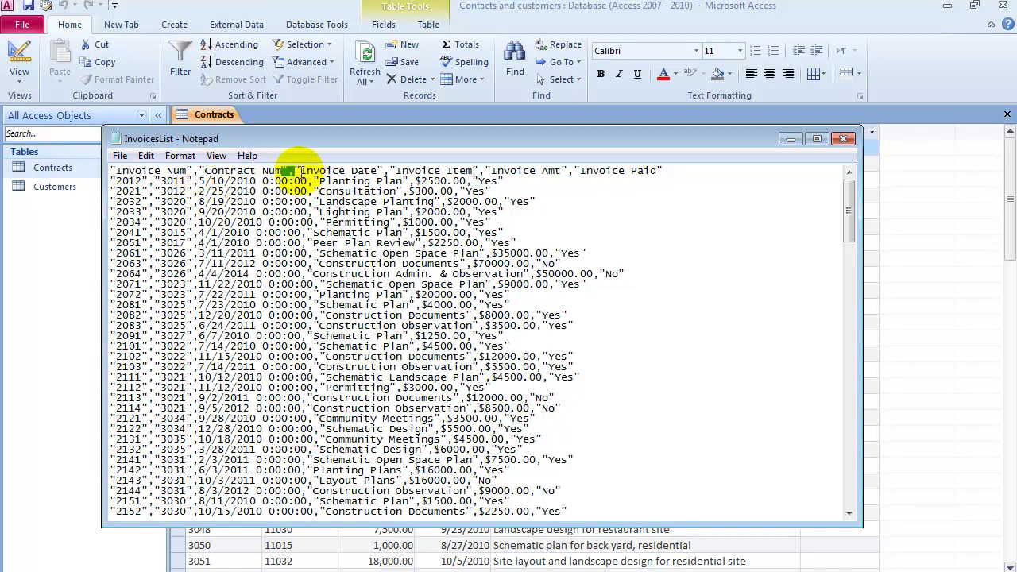
drag(296, 172, 287, 172)
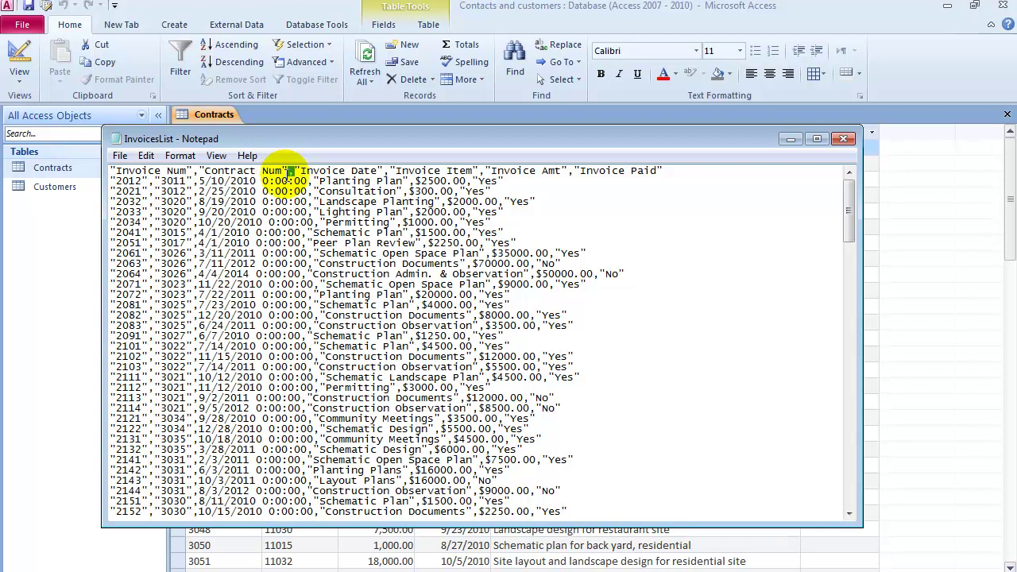
drag(391, 172, 378, 172)
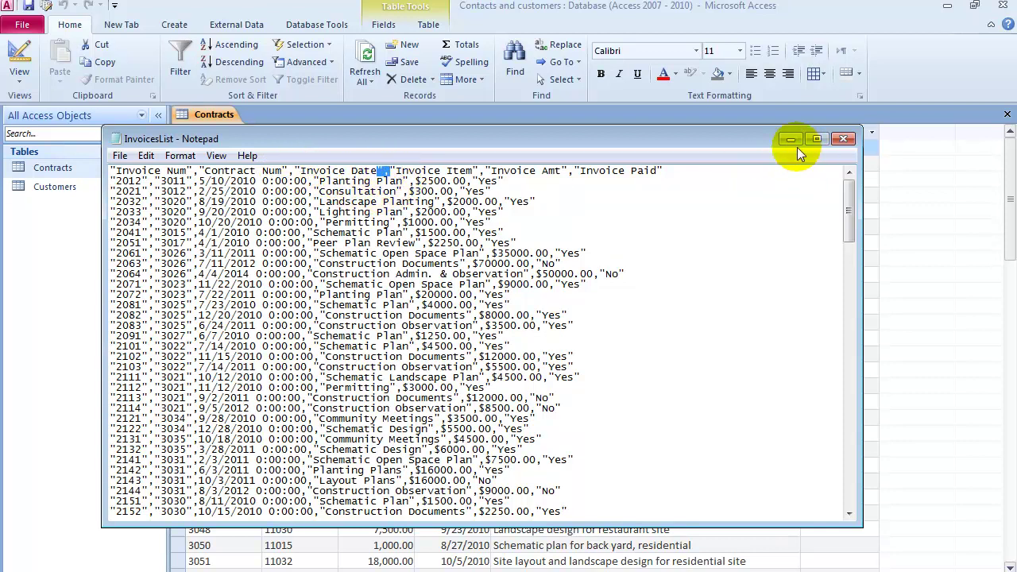
scroll(340, 300, down, 10)
scroll(294, 300, down, 9)
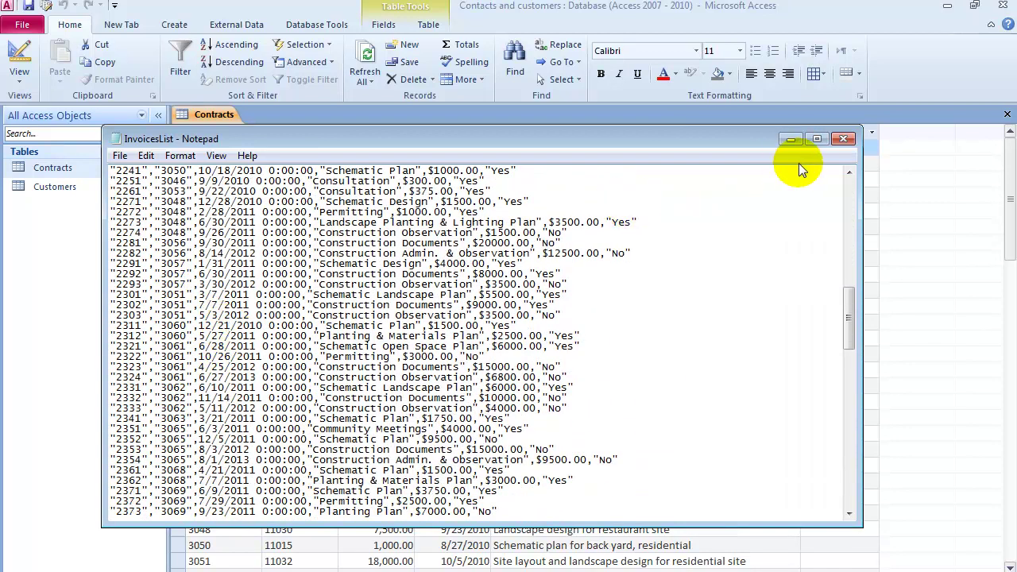
click(848, 137)
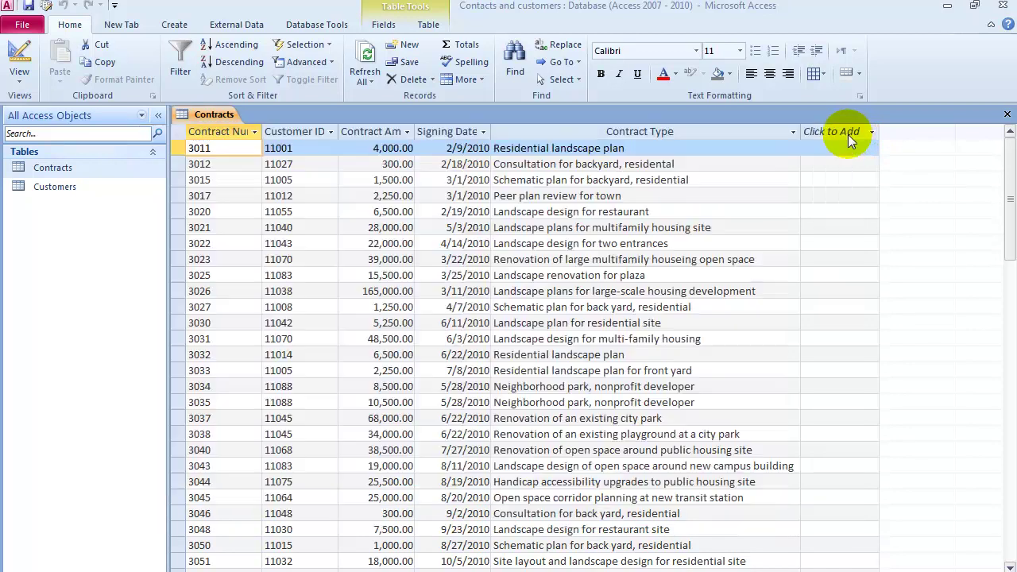
Start a text file import of InvoicesList.txt into a new table in the current database
click(54, 171)
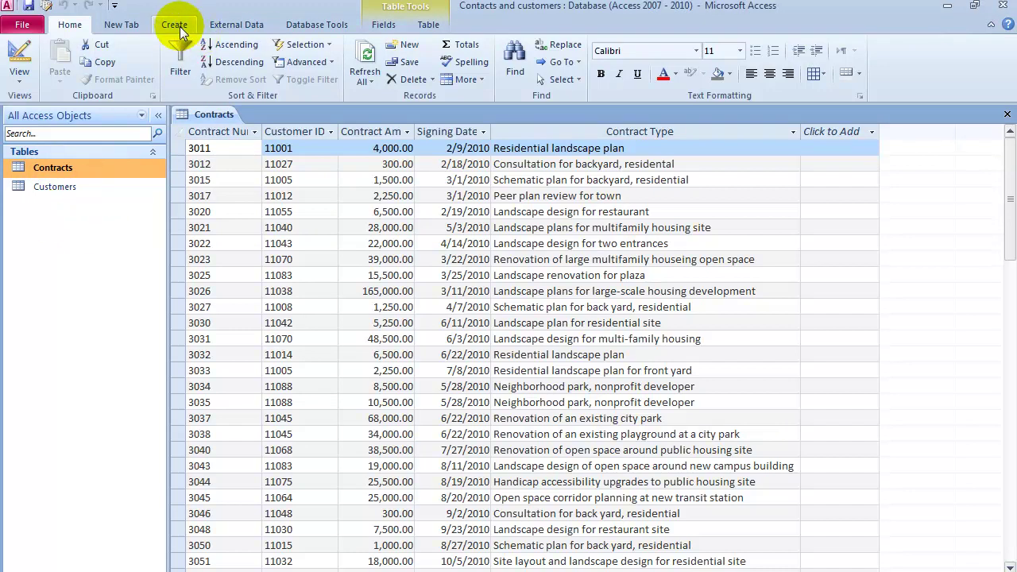
click(239, 25)
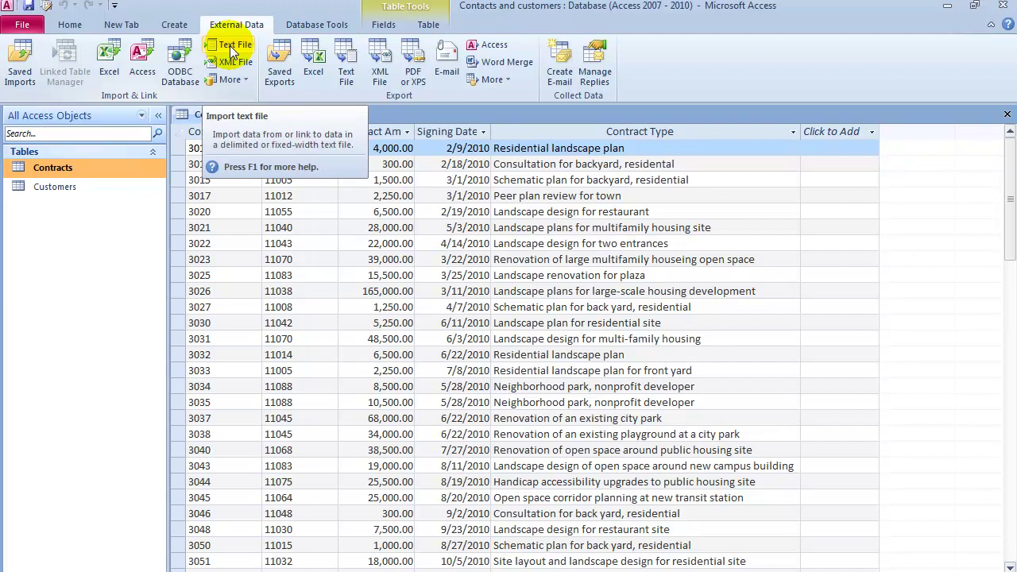
click(230, 46)
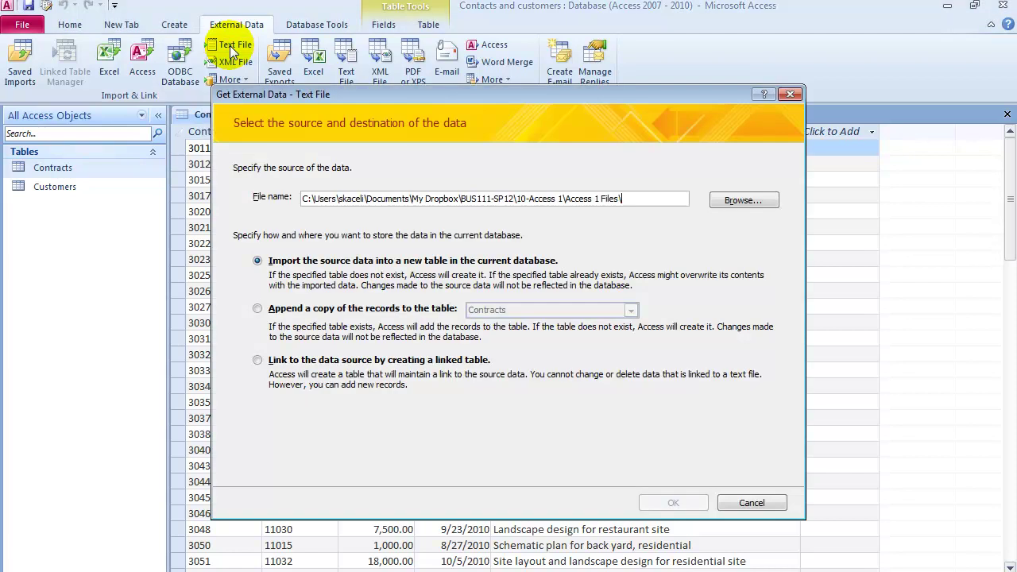
click(737, 201)
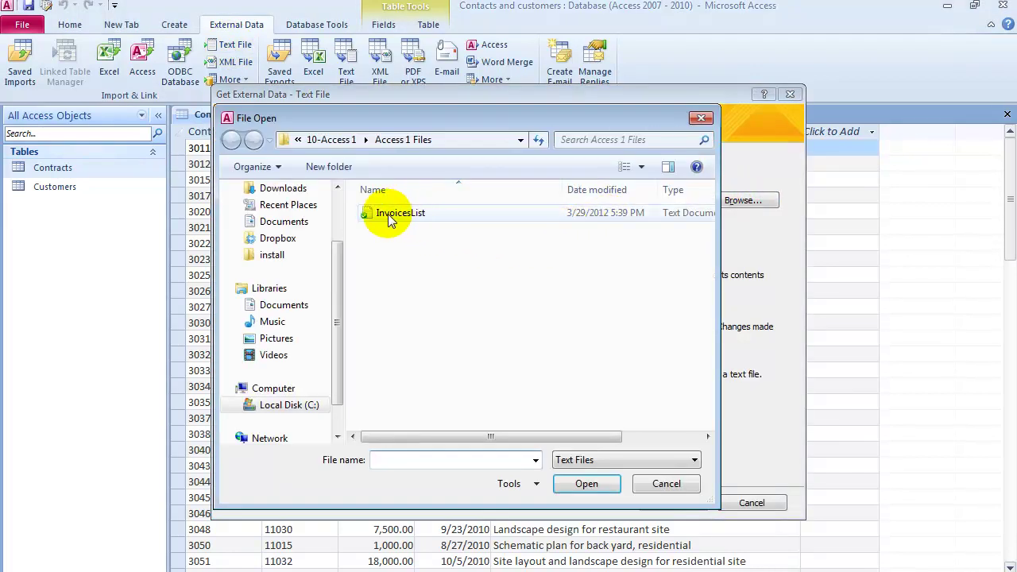
double_click(389, 217)
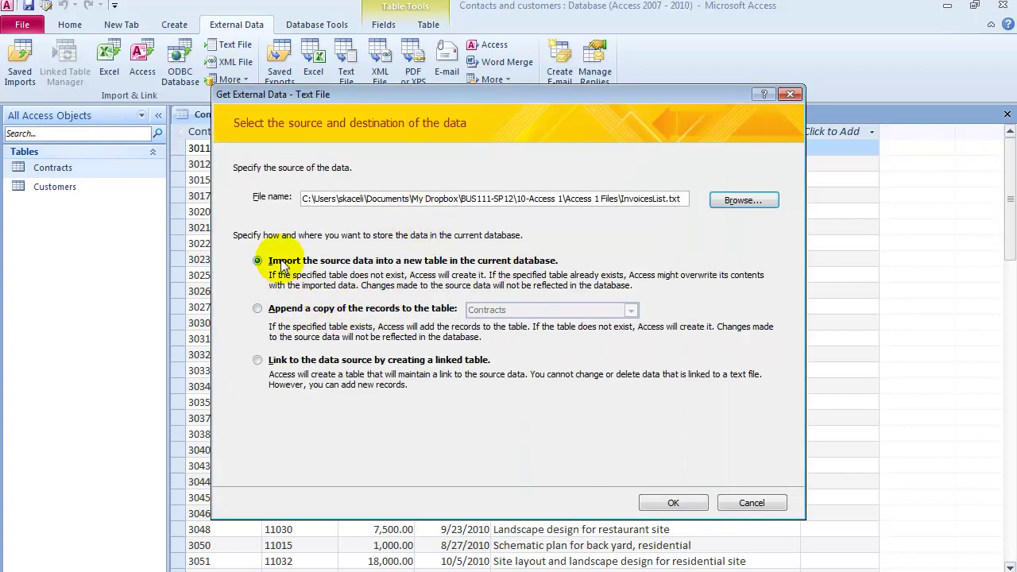
key(Return)
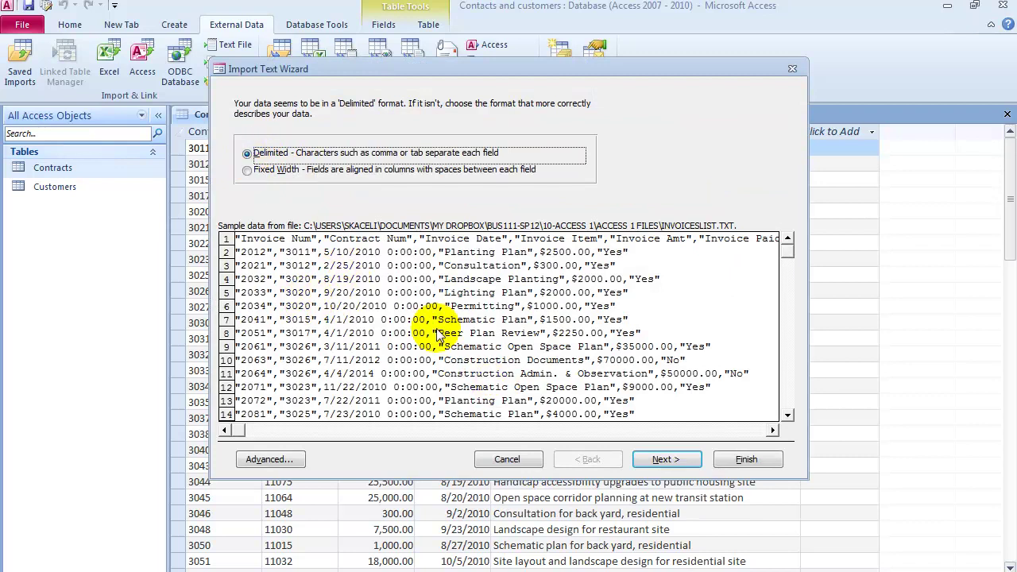
Import the text as delimited with comma separators, using the first row as field names
click(659, 459)
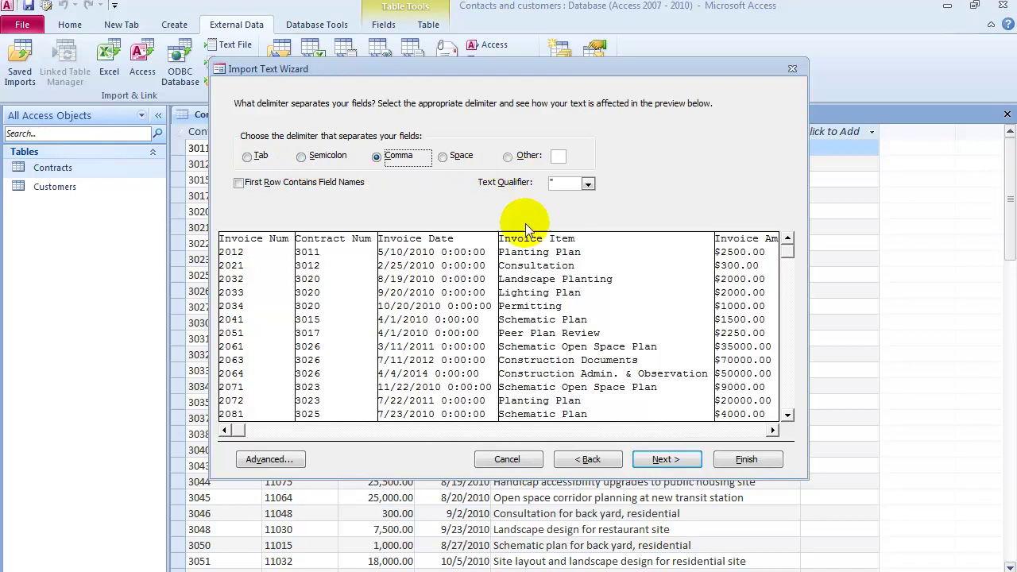
click(239, 182)
click(239, 183)
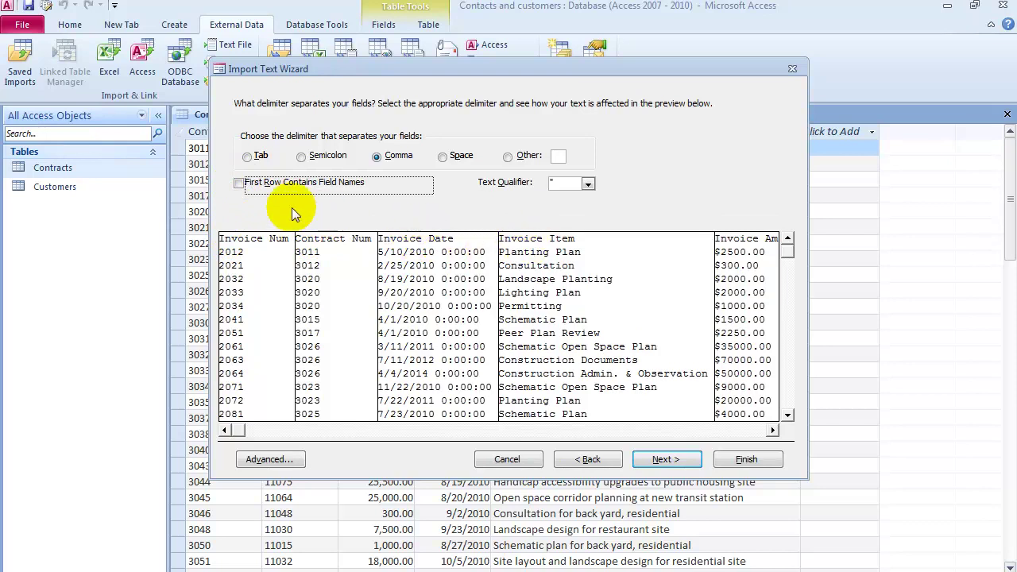
click(239, 184)
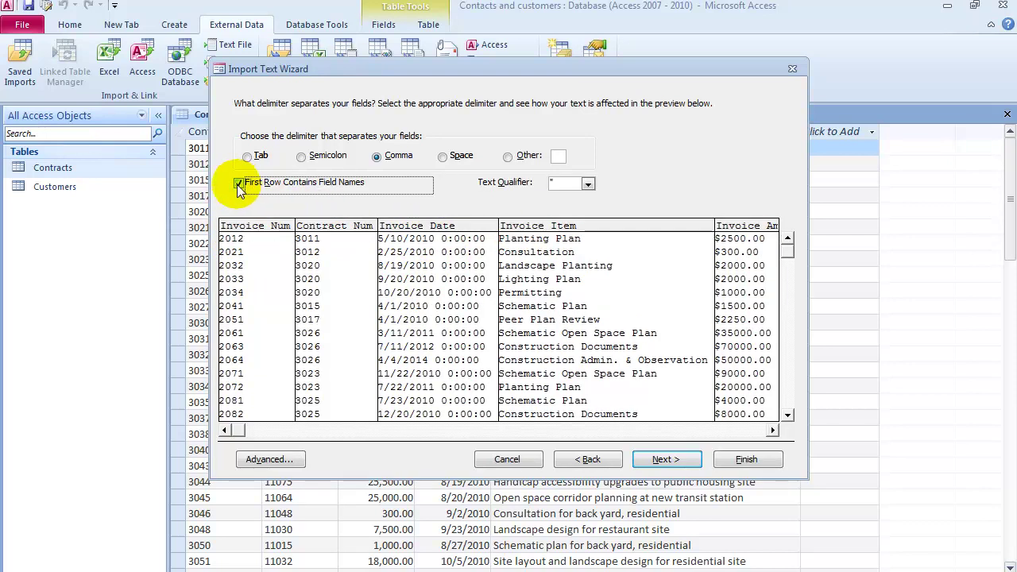
click(667, 461)
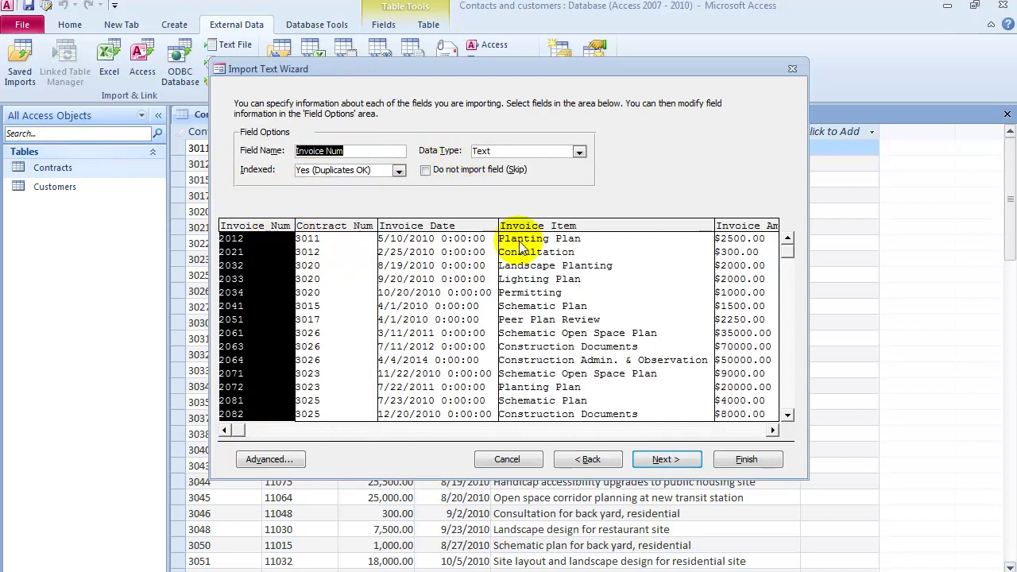
Keep the default field options and choose Invoice Num as the table's own primary key
click(677, 454)
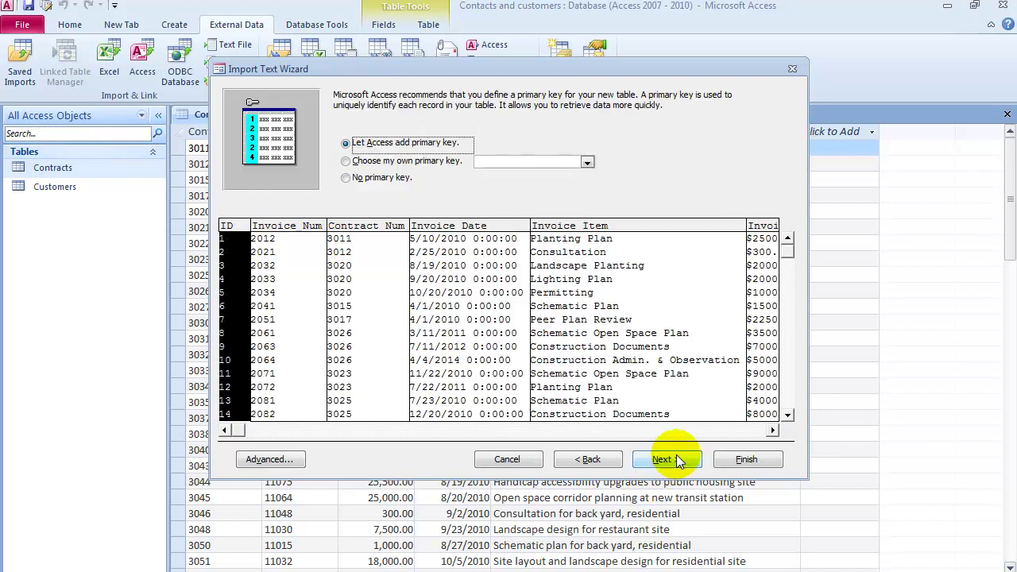
click(406, 160)
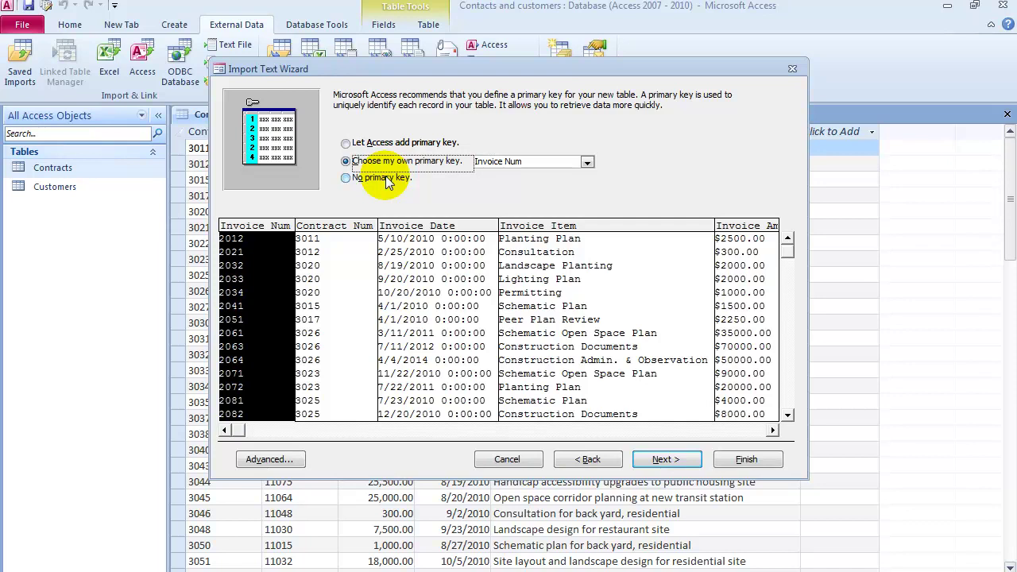
click(684, 462)
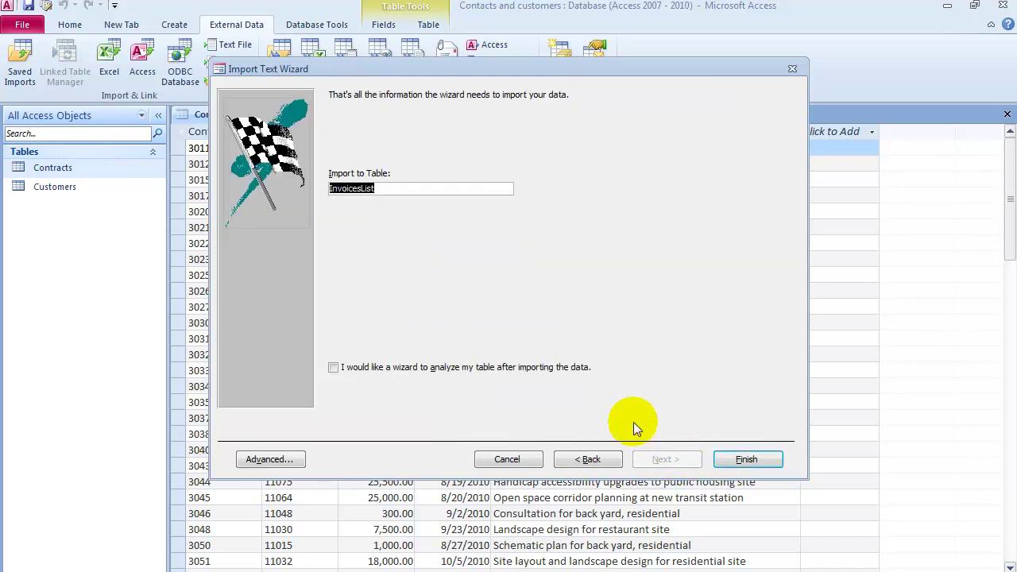
Name the destination table Invoices and finish the text import
click(398, 189)
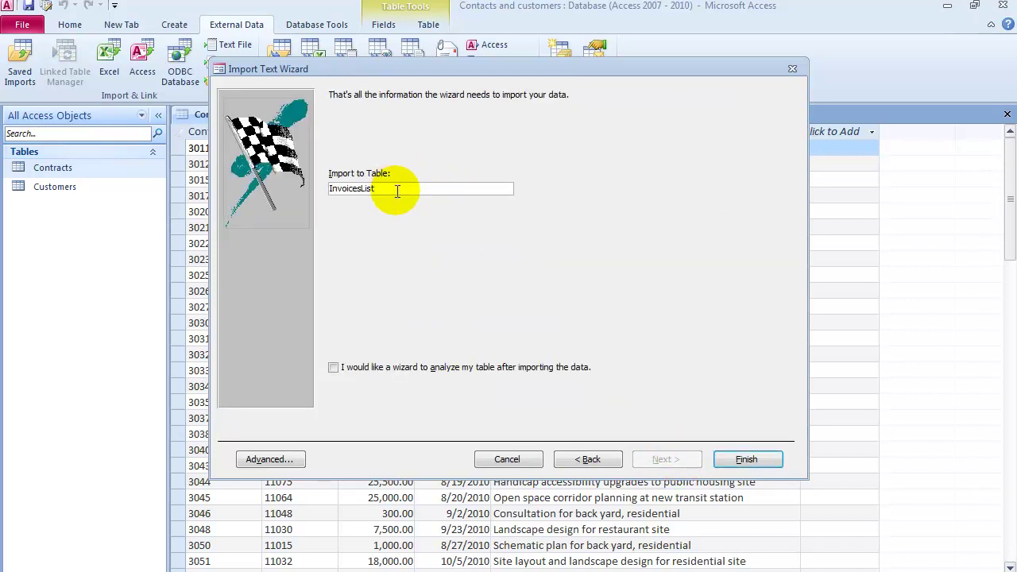
key(BackSpace)
key(BackSpace)
click(746, 458)
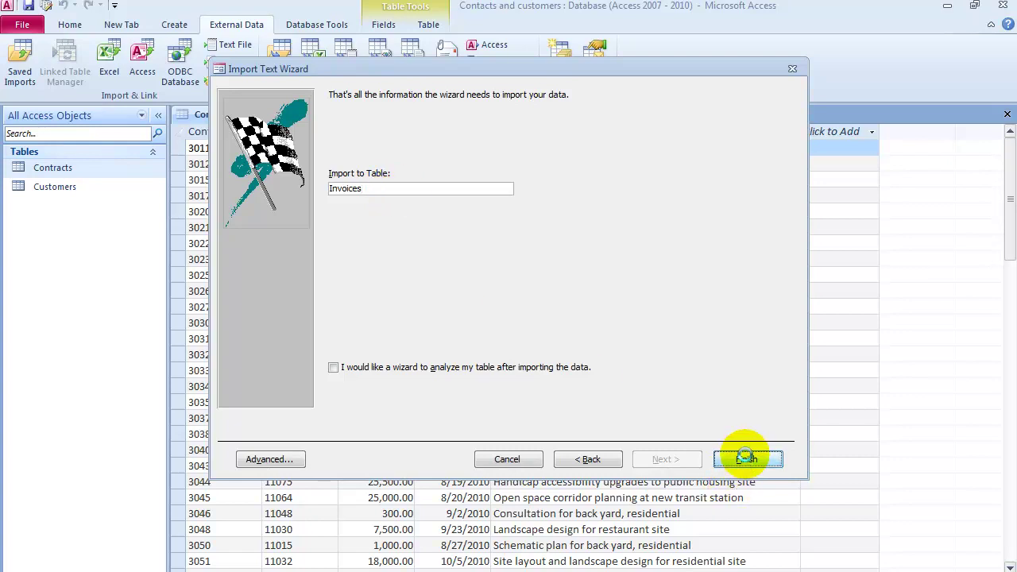
Open the Invoices table and review the entries in its Invoice Paid column
double_click(44, 205)
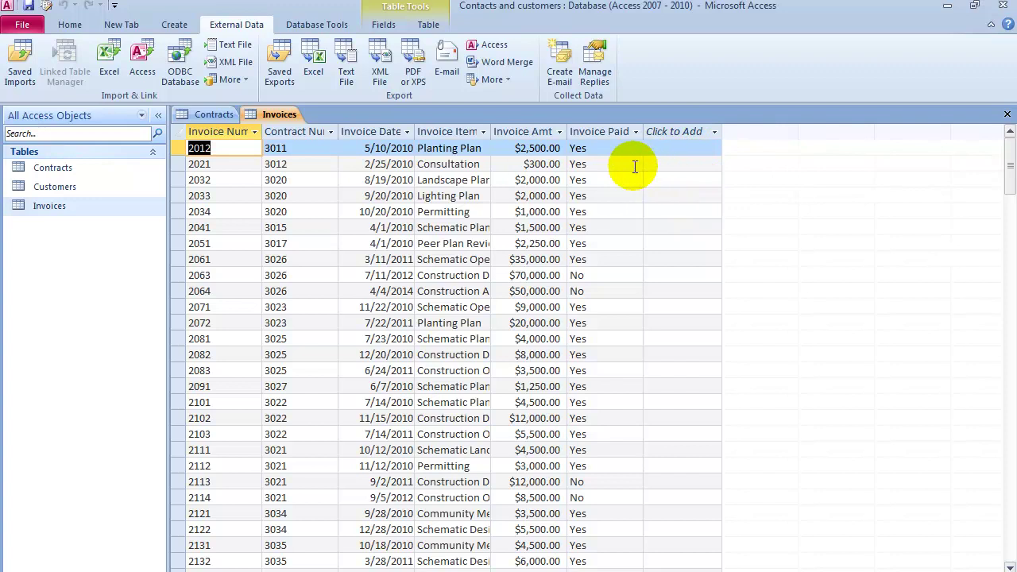
click(578, 164)
click(592, 211)
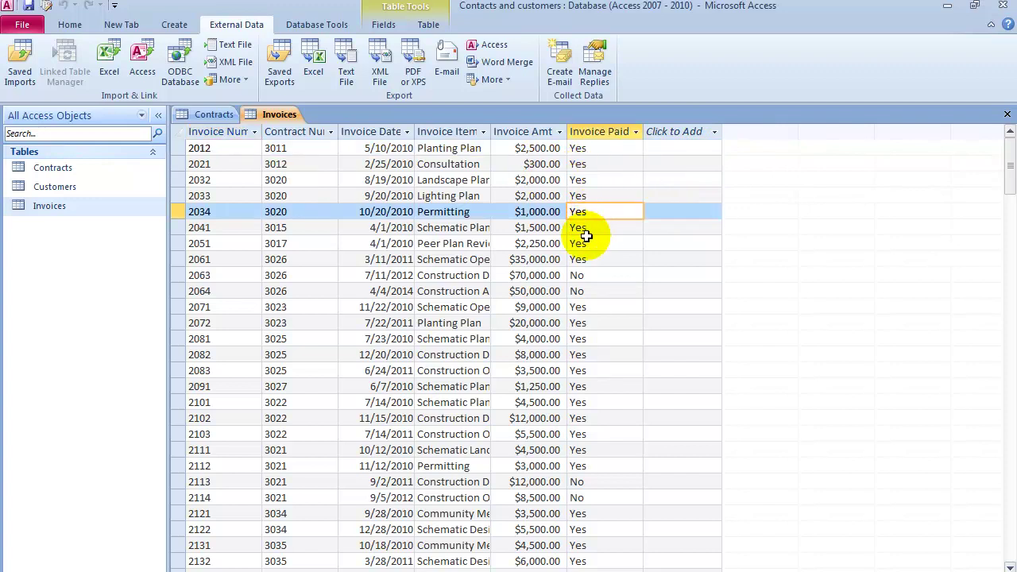
click(592, 243)
scroll(601, 324, down, 2)
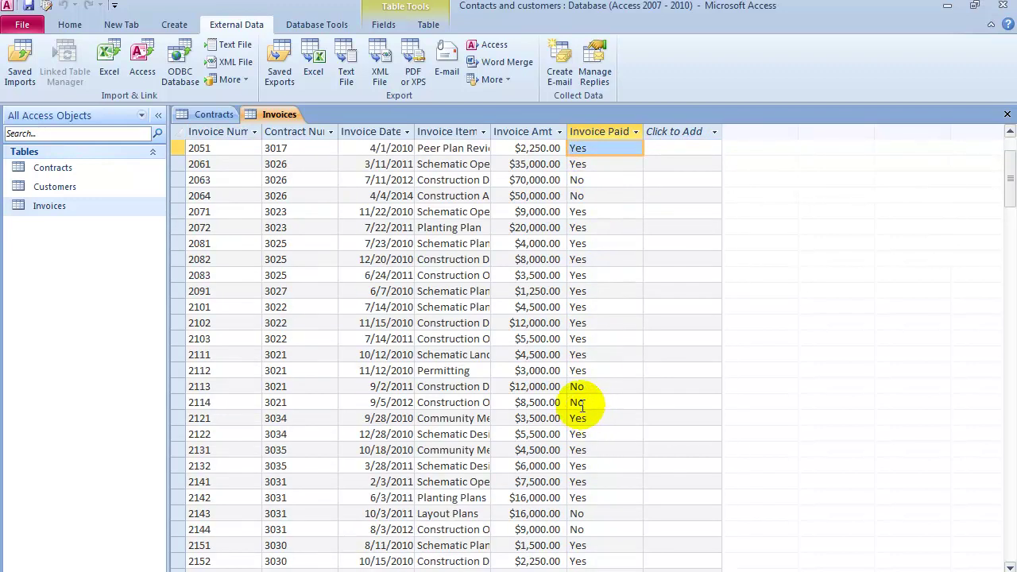
click(581, 403)
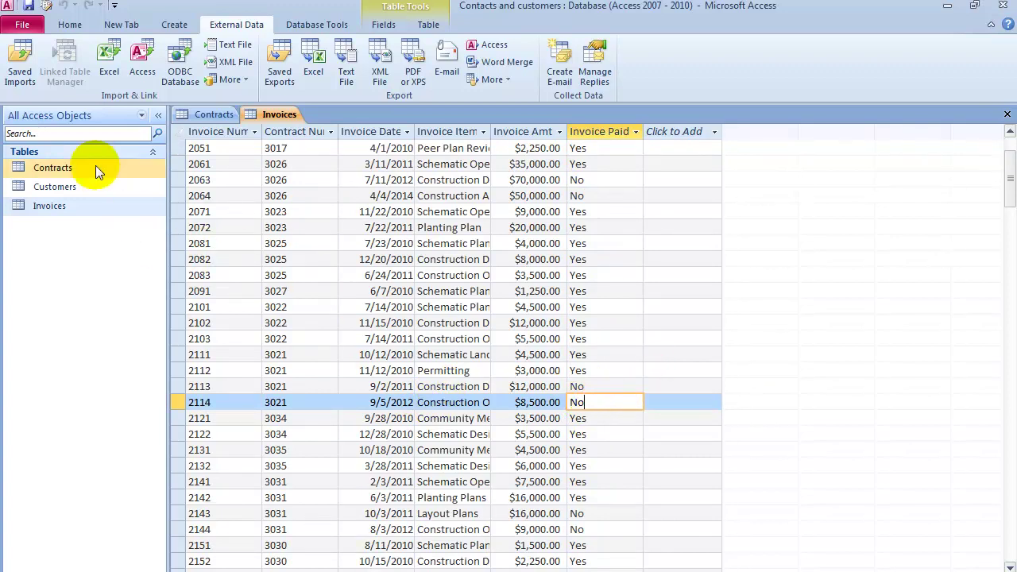
Show the Invoices table in Design View and change the Invoice Paid data type to Yes/No
click(70, 25)
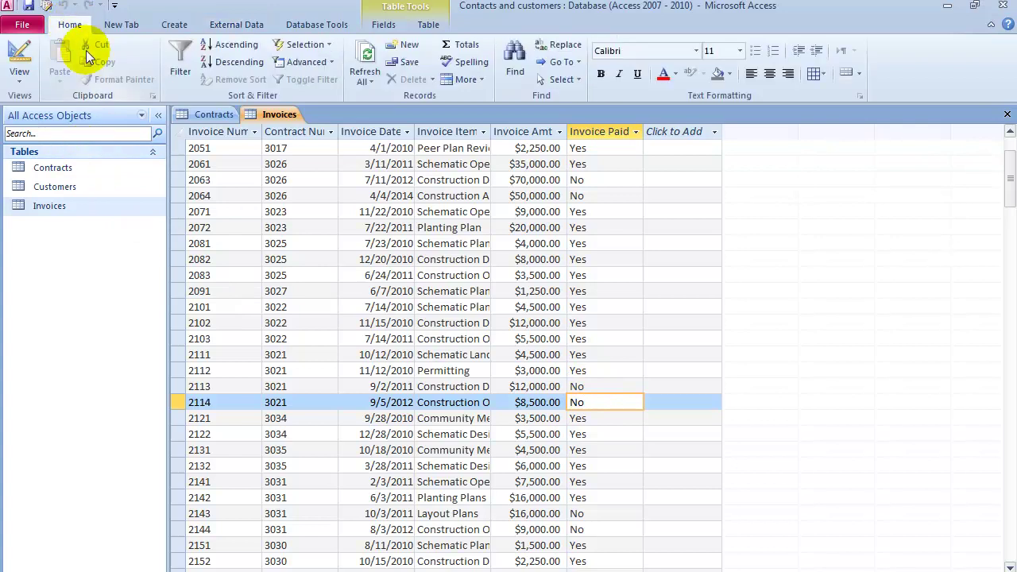
click(21, 82)
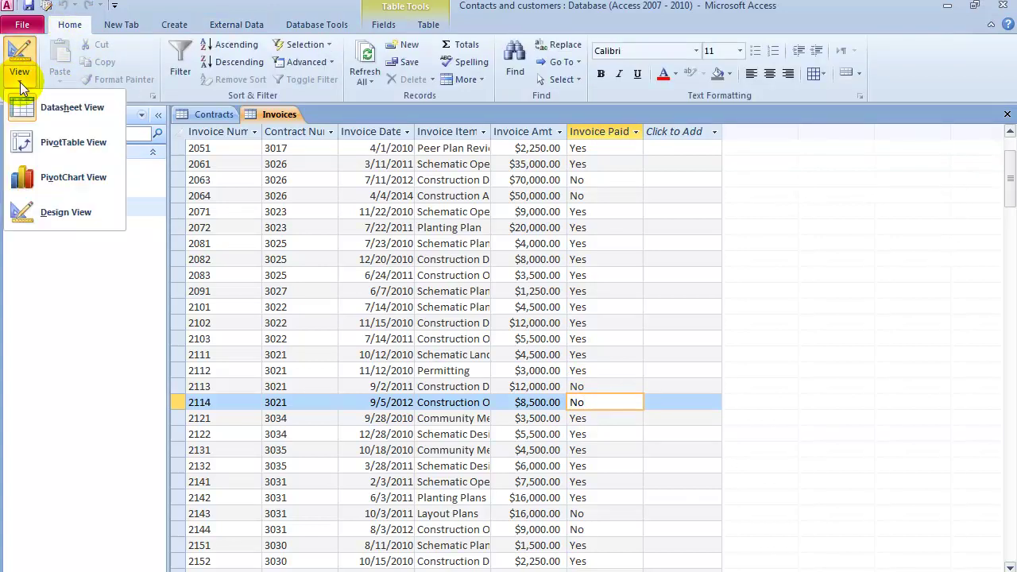
click(57, 214)
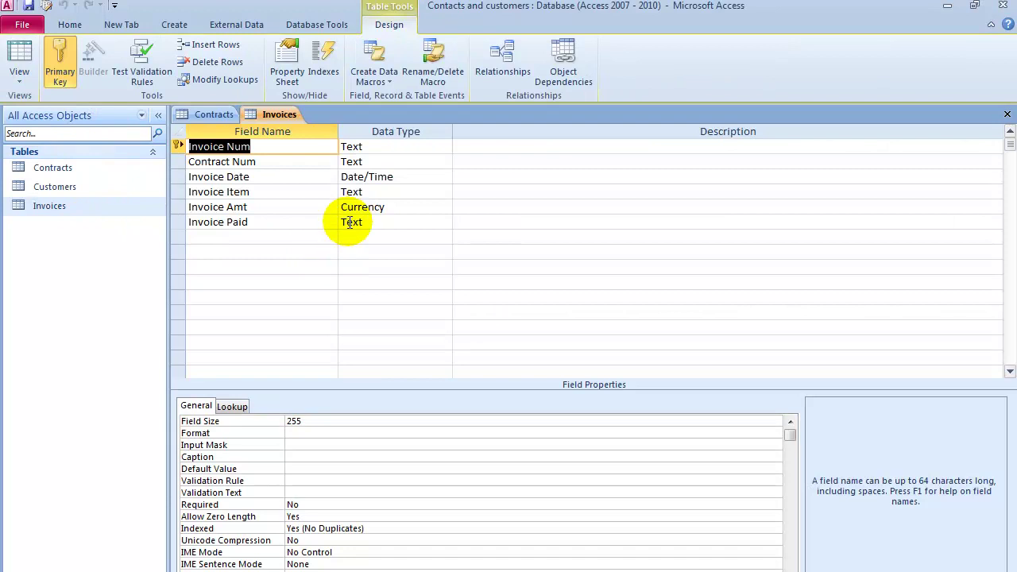
click(390, 221)
click(445, 221)
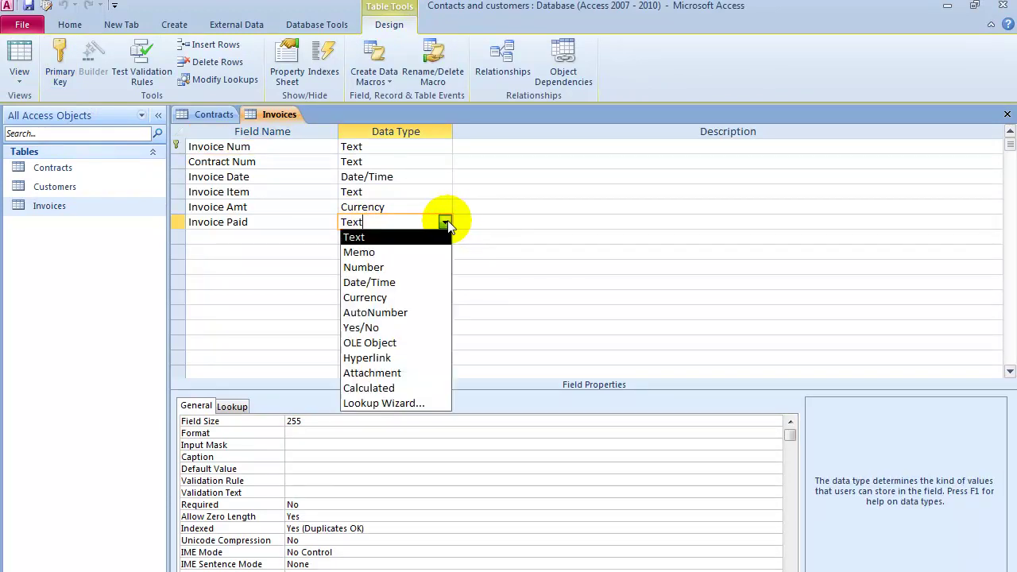
click(383, 329)
Set the field size of both Invoice Num and Contract Num in the Invoices table to 6
click(380, 148)
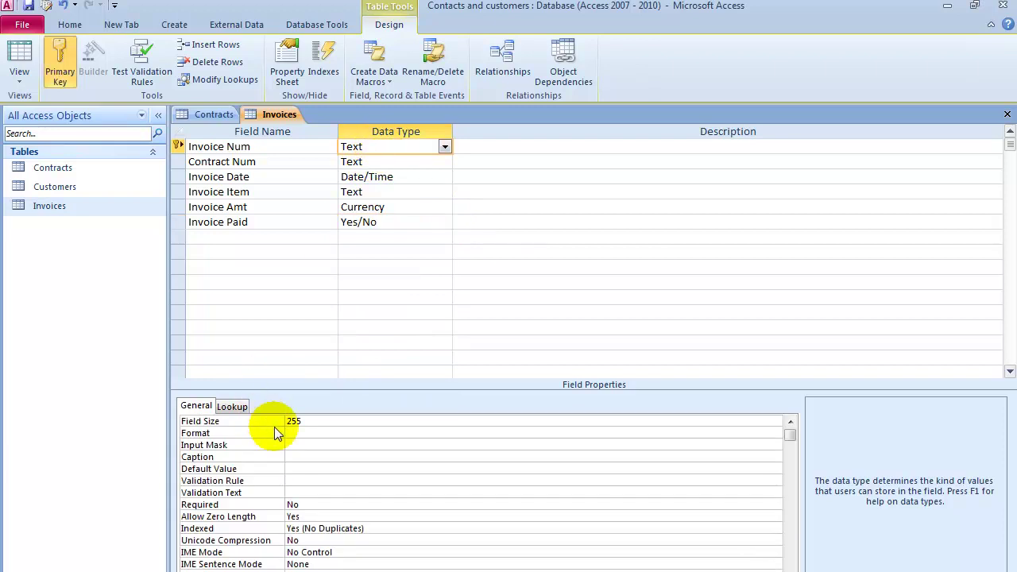
click(314, 421)
double_click(309, 424)
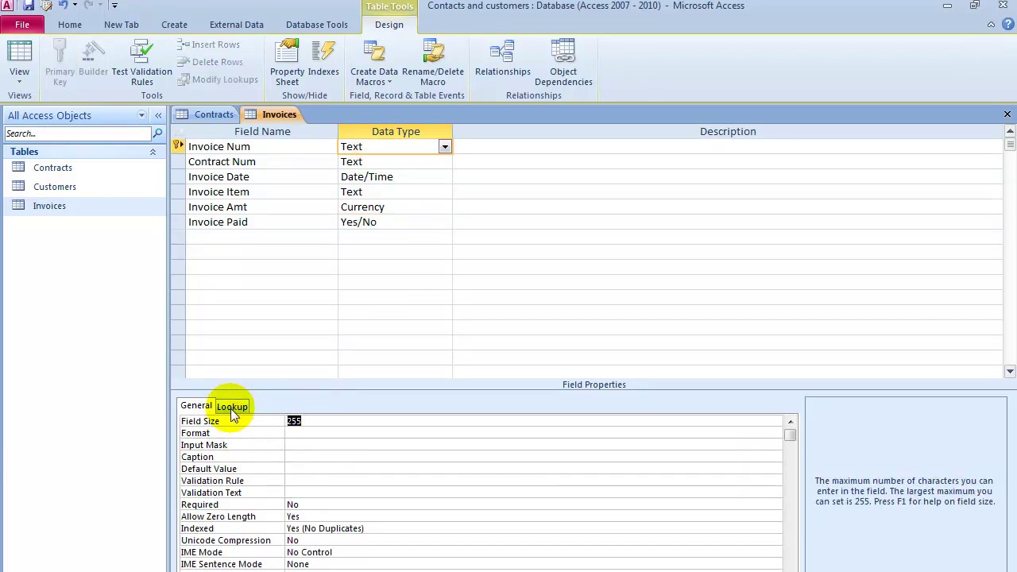
click(382, 161)
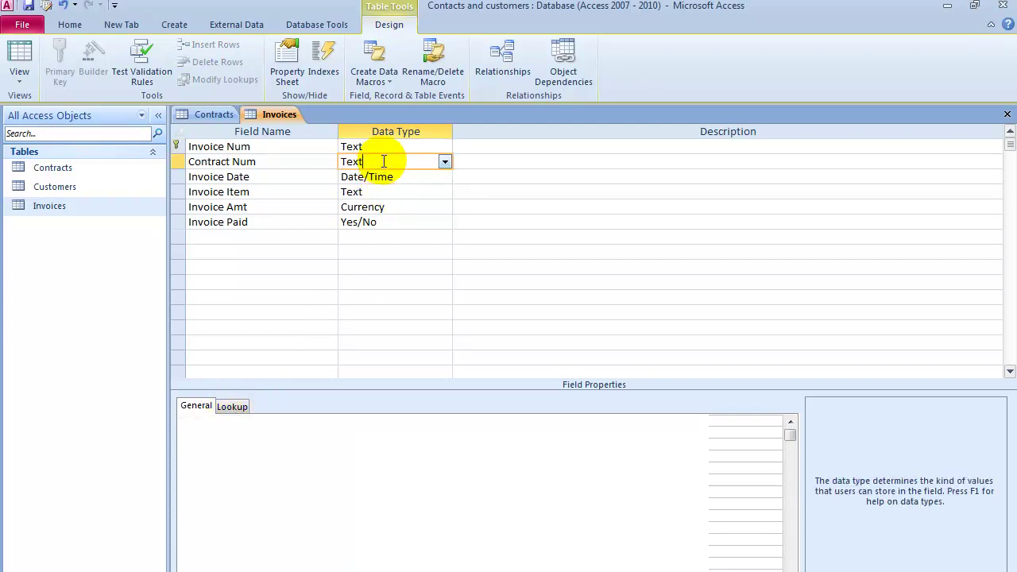
key(F6)
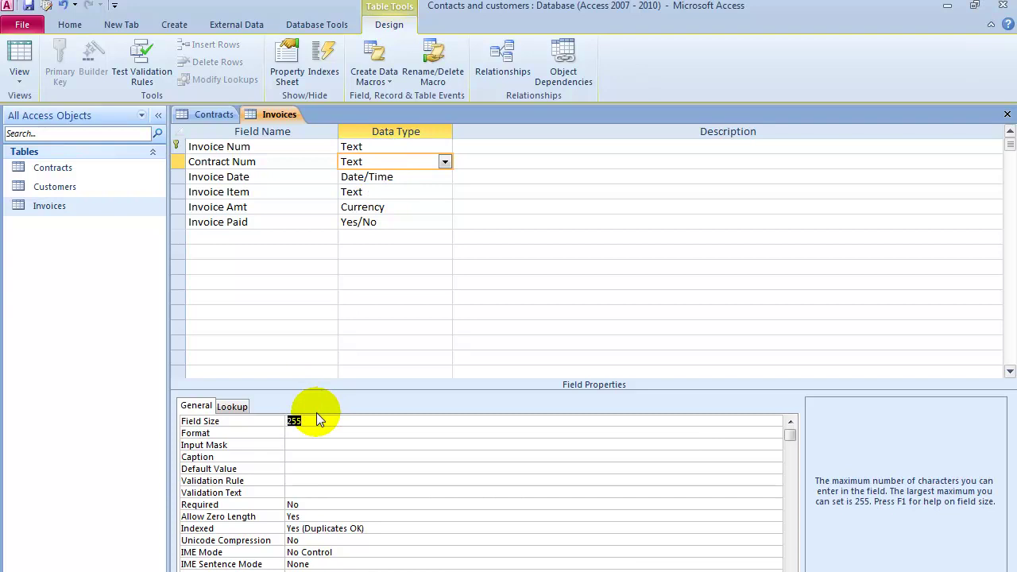
text(8)
Shorten the field size of the Invoice Item text field
click(367, 178)
click(366, 193)
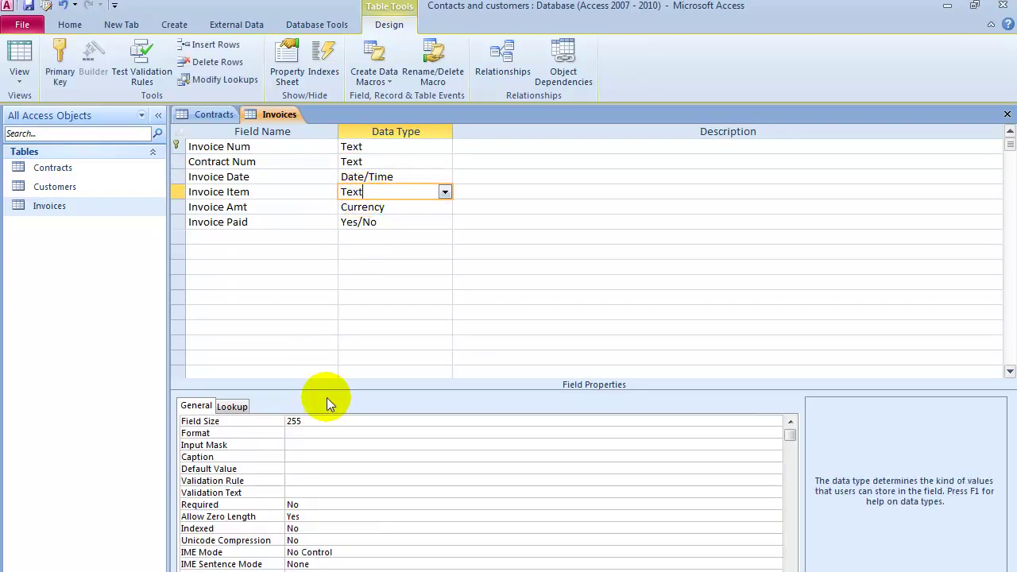
click(265, 420)
text(1)
click(373, 208)
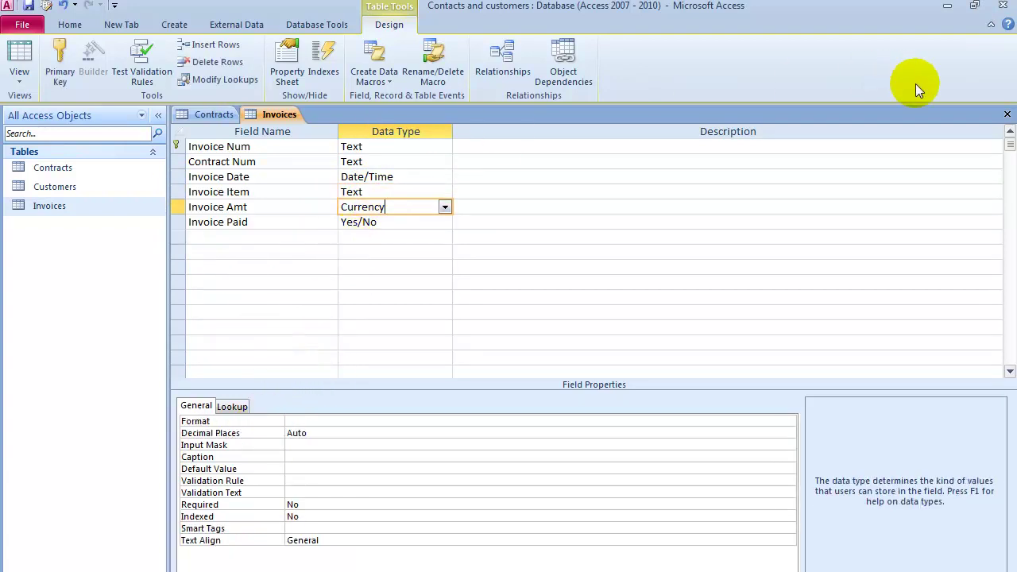
Close the Invoices table, saving its design changes and accepting the possible data loss from the shorter field sizes
click(1007, 114)
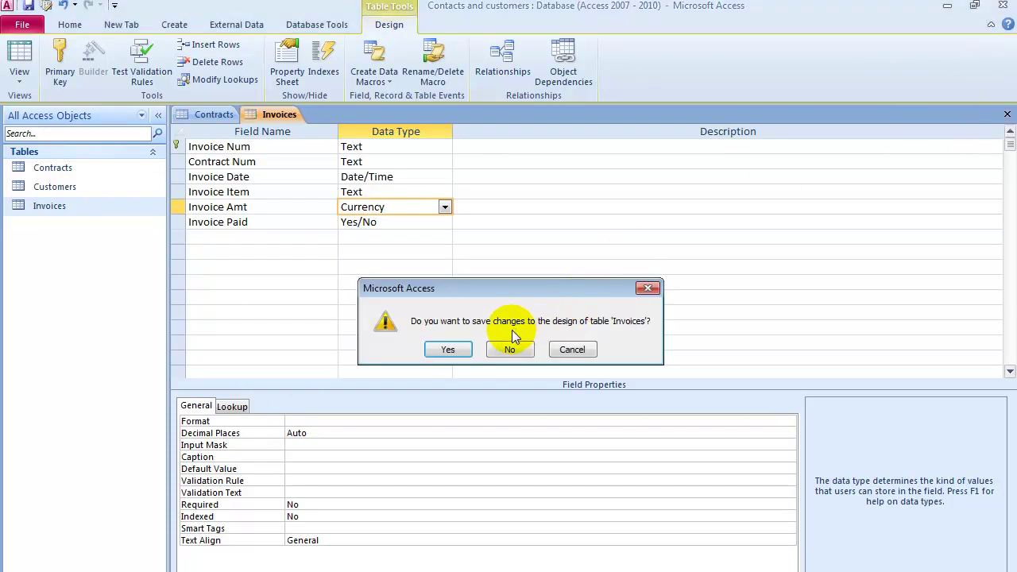
click(448, 351)
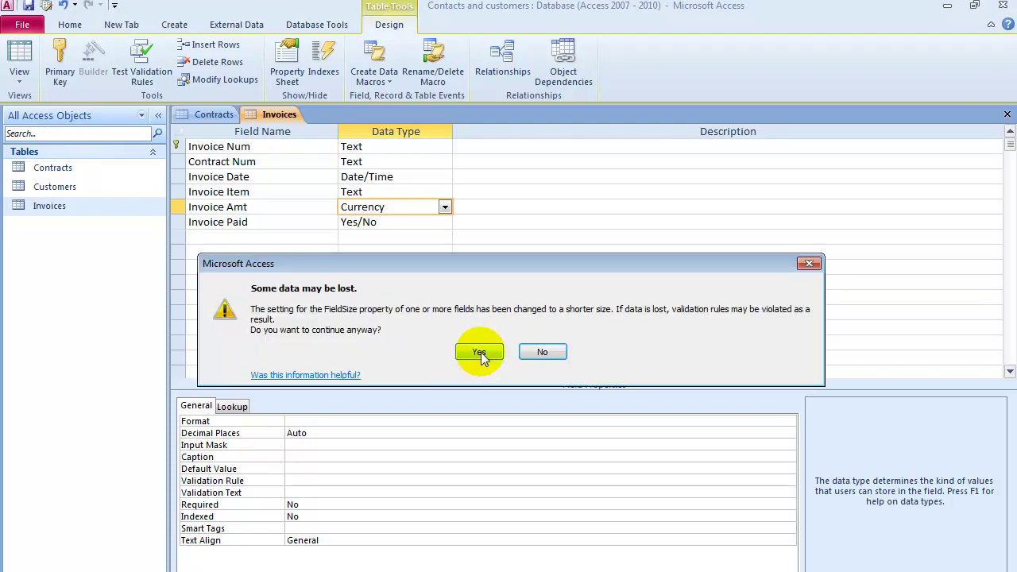
click(477, 352)
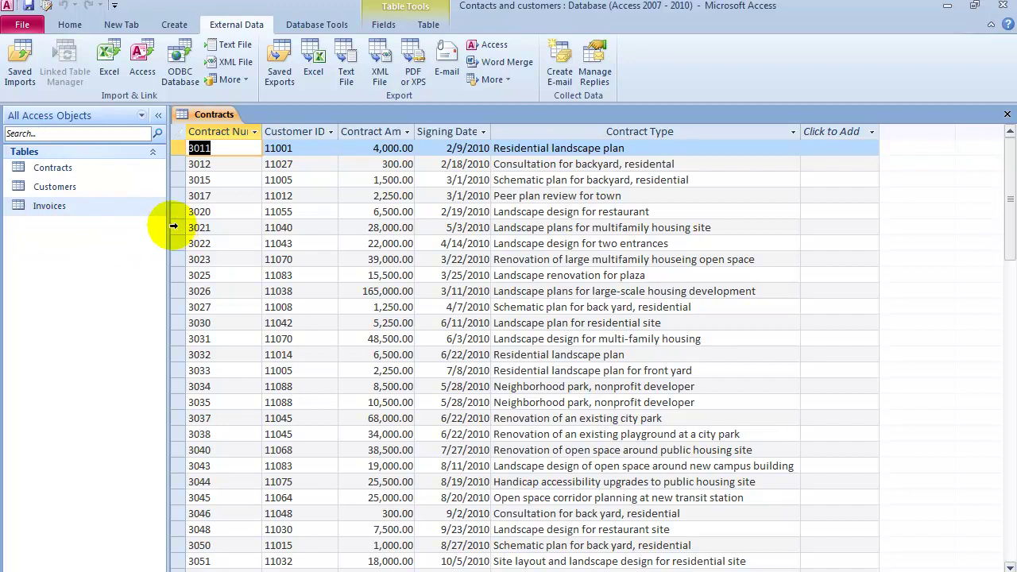
Open the Customers table and switch it to Design View
click(67, 194)
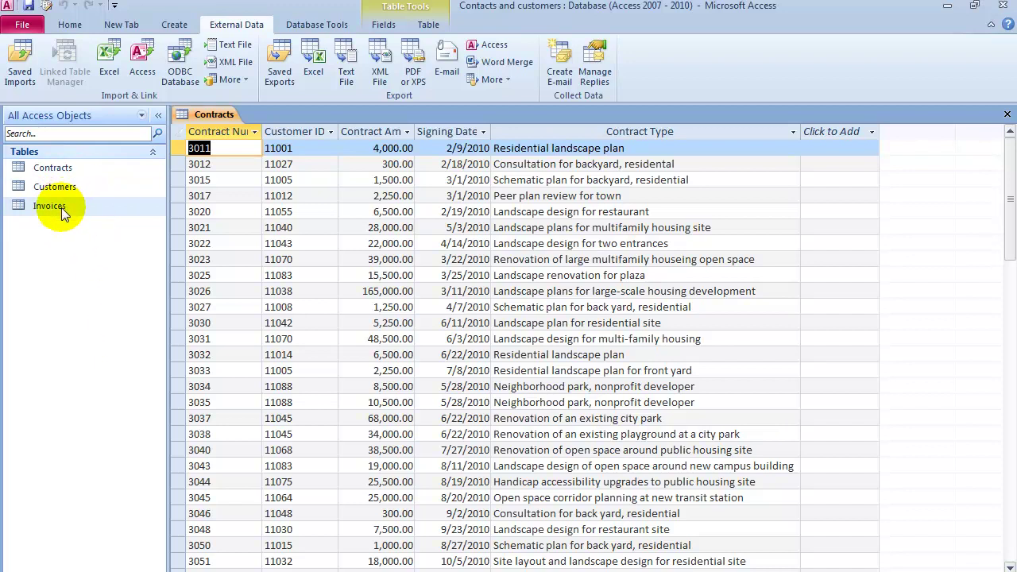
double_click(59, 188)
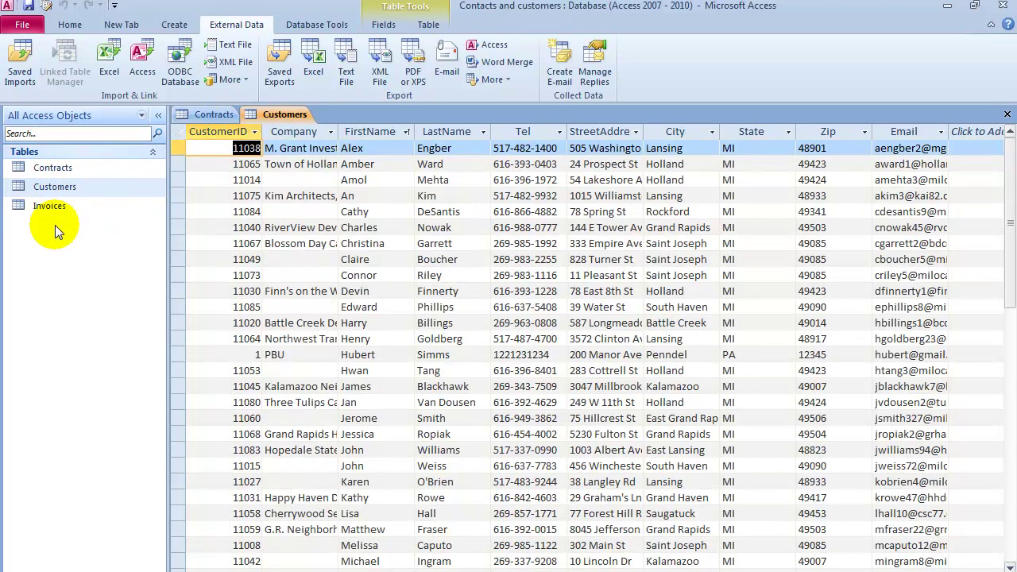
click(72, 24)
click(19, 75)
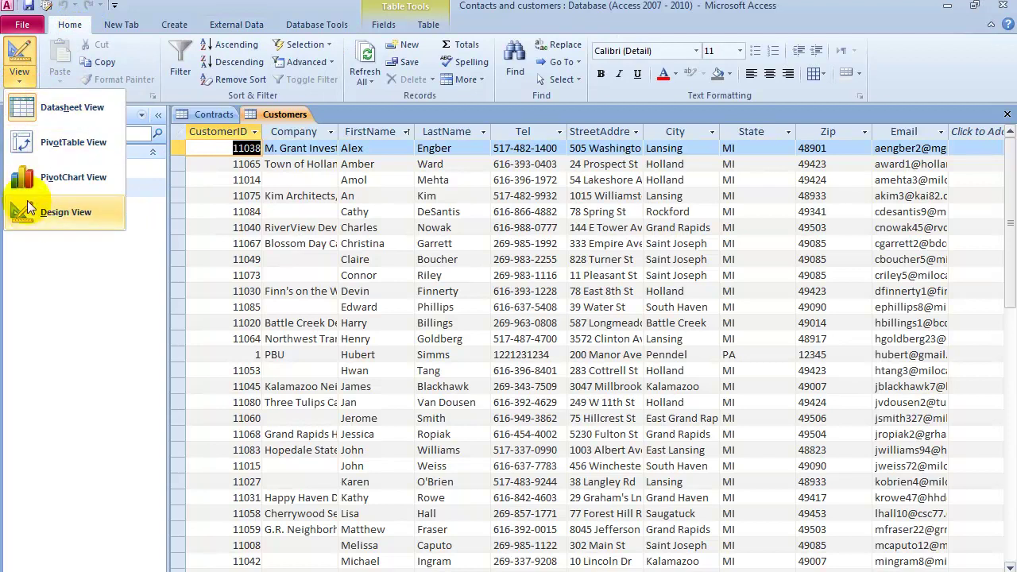
click(50, 211)
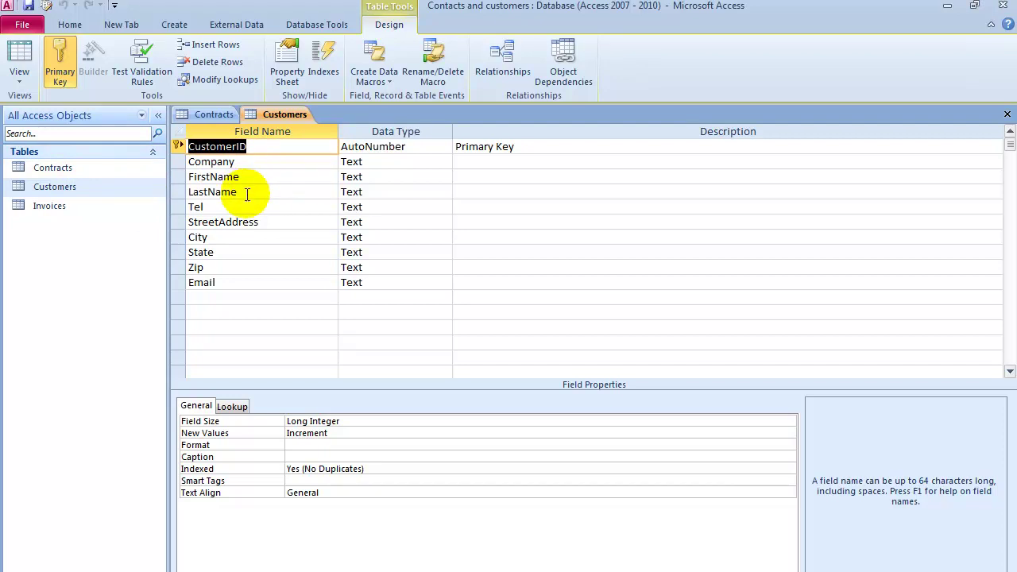
Show the Contracts table in Design View and change the Customer ID data type to Number
click(60, 171)
right_click(60, 170)
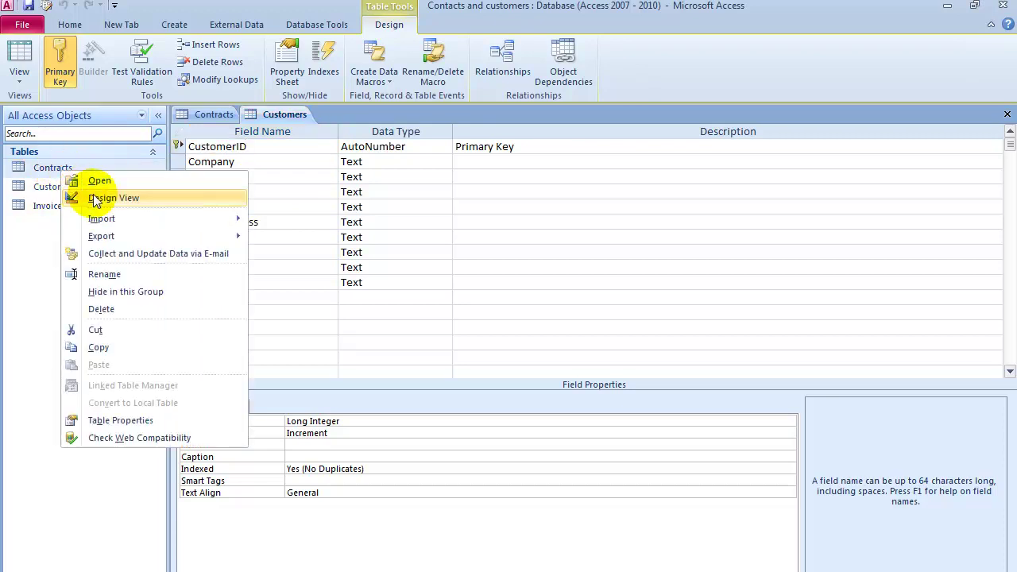
click(80, 196)
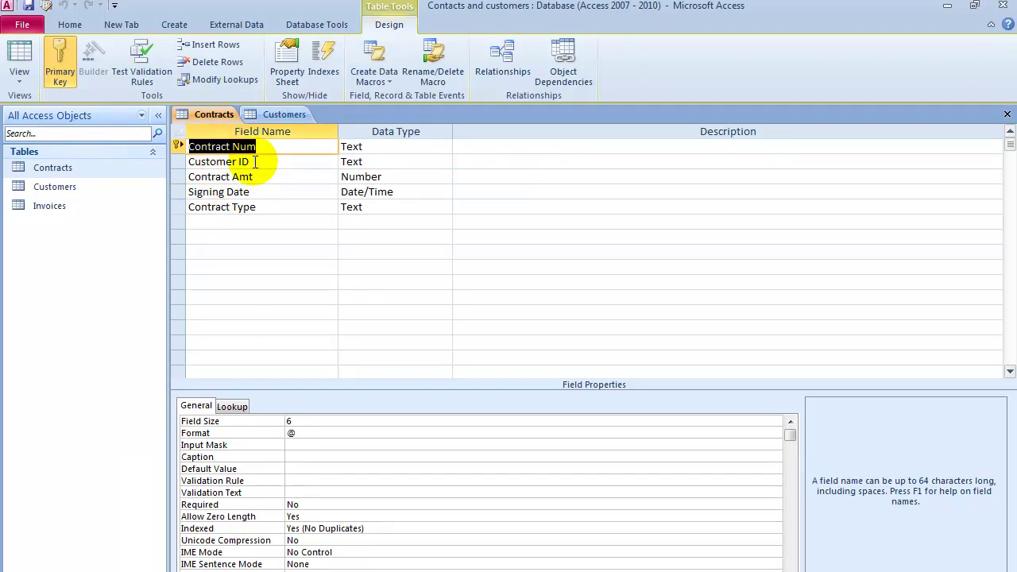
drag(255, 162, 170, 161)
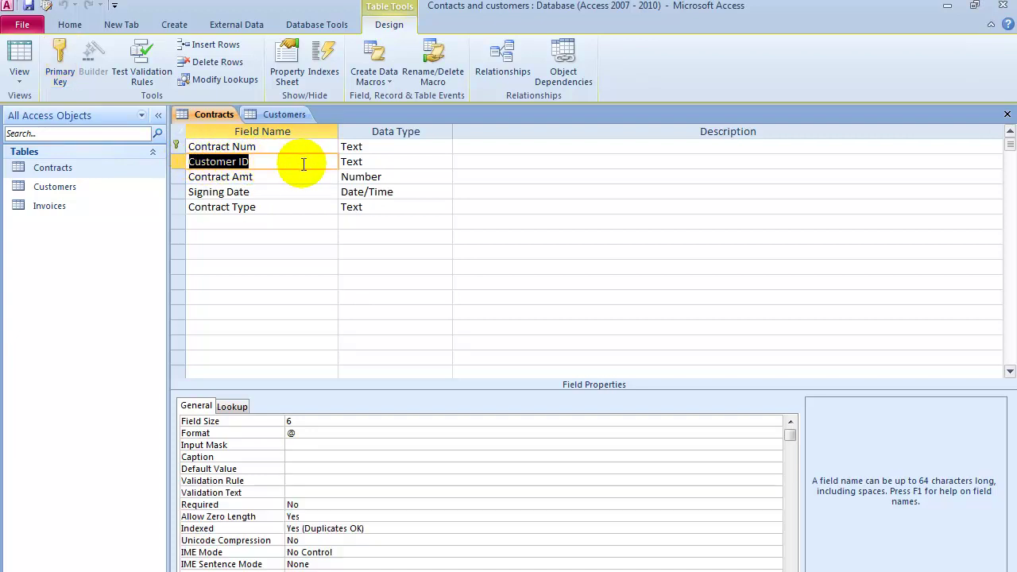
click(372, 162)
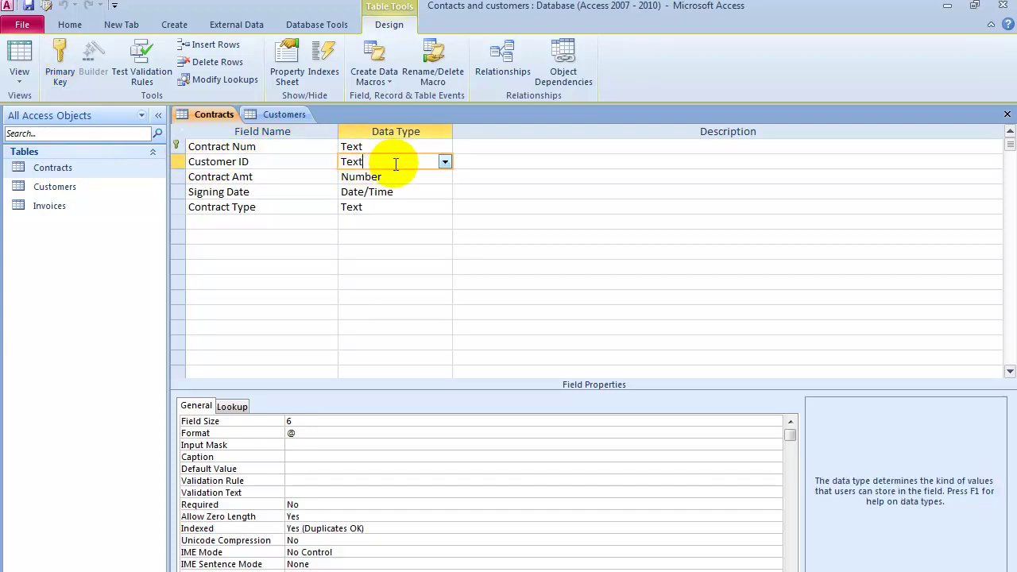
click(445, 163)
click(387, 208)
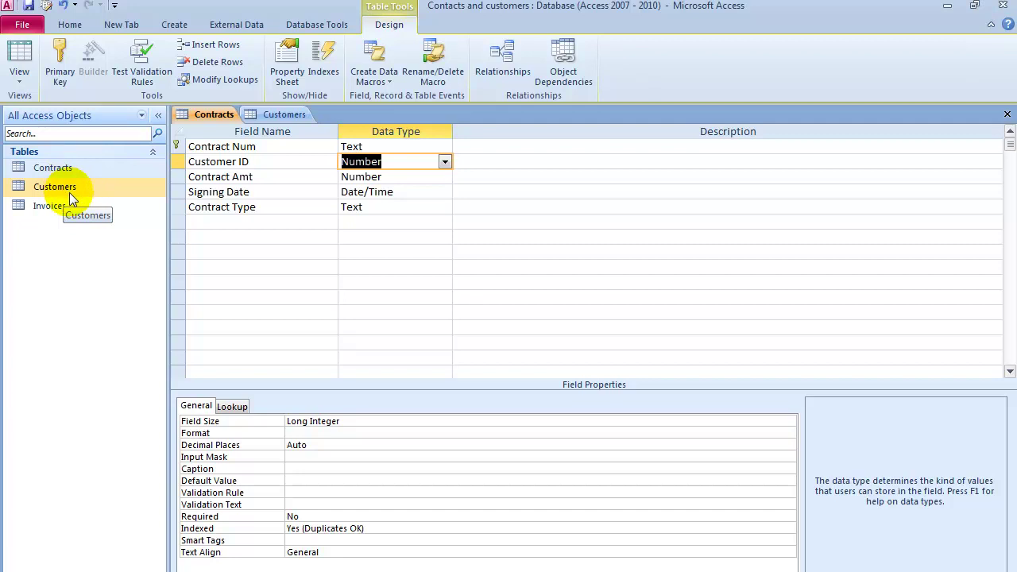
Compare the CustomerID field of the Customers table with the Customer ID field of the Contracts table
click(267, 116)
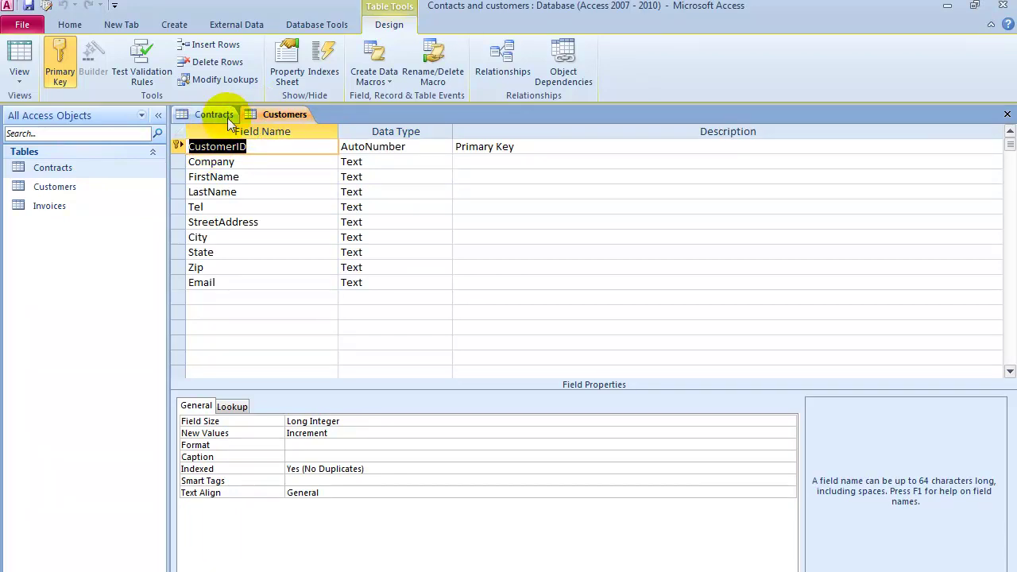
click(216, 114)
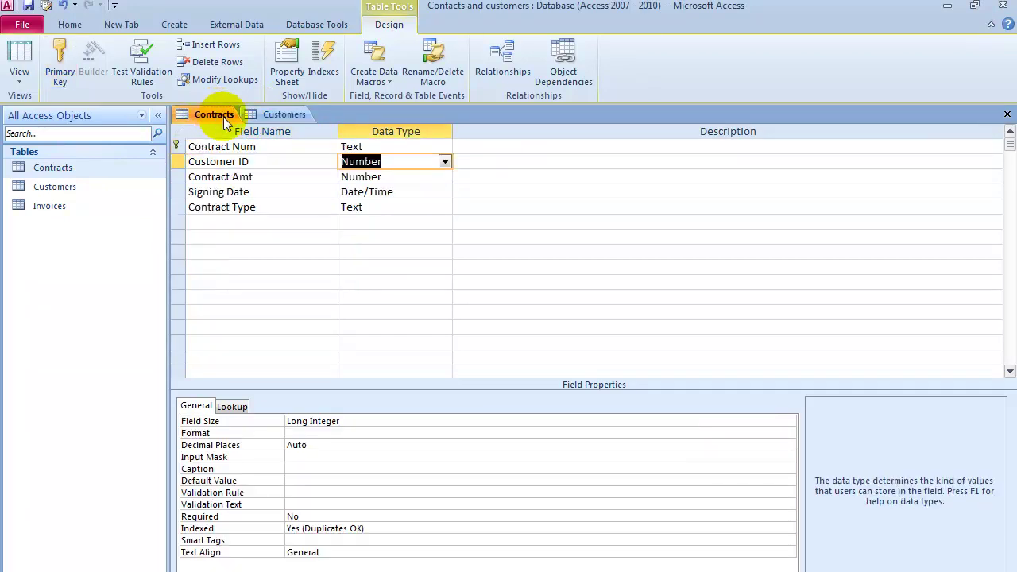
click(273, 116)
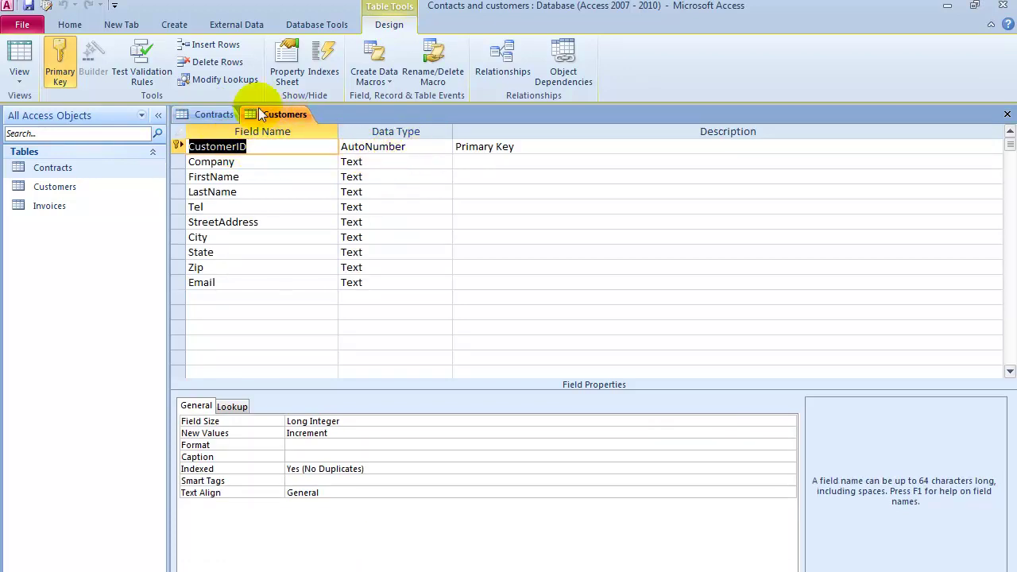
click(211, 114)
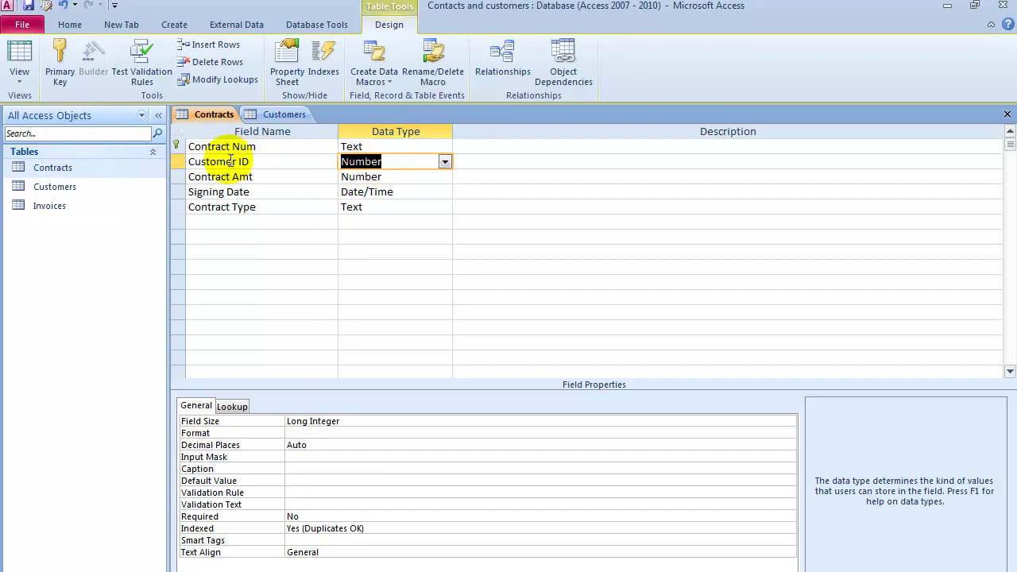
Show the Invoices table in Design View and change the Invoice Num data type to Number
right_click(54, 215)
click(86, 237)
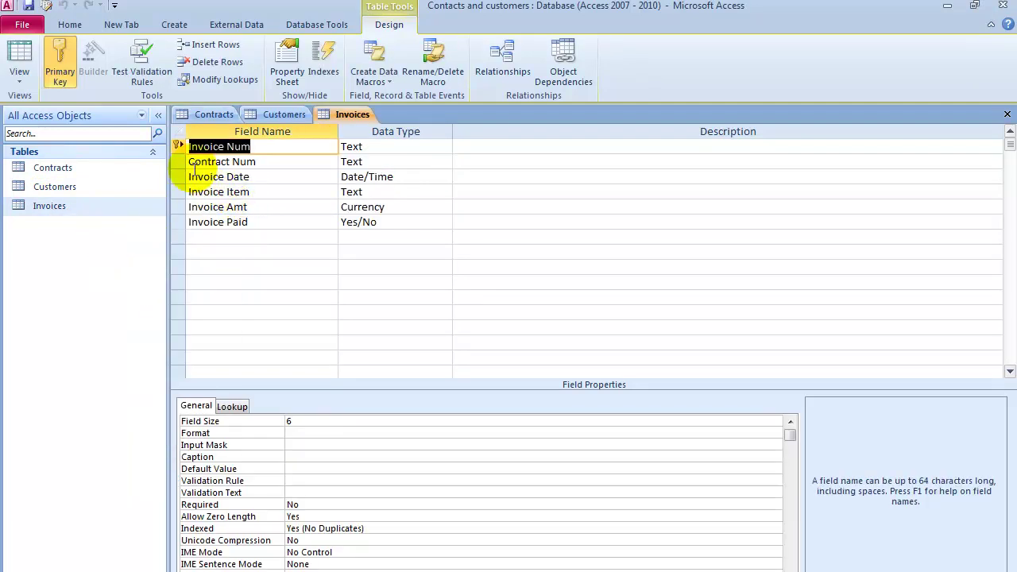
click(358, 148)
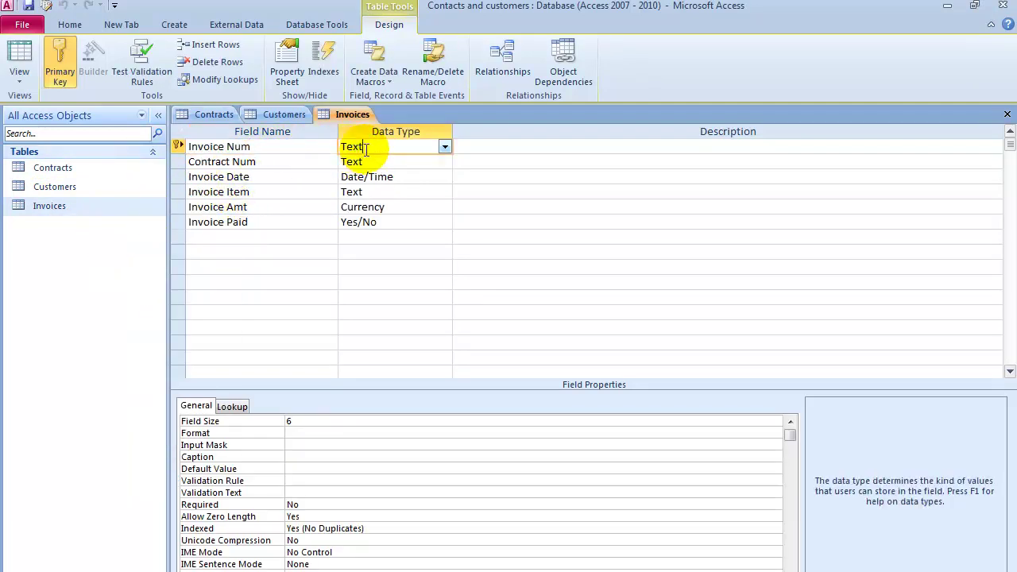
click(445, 146)
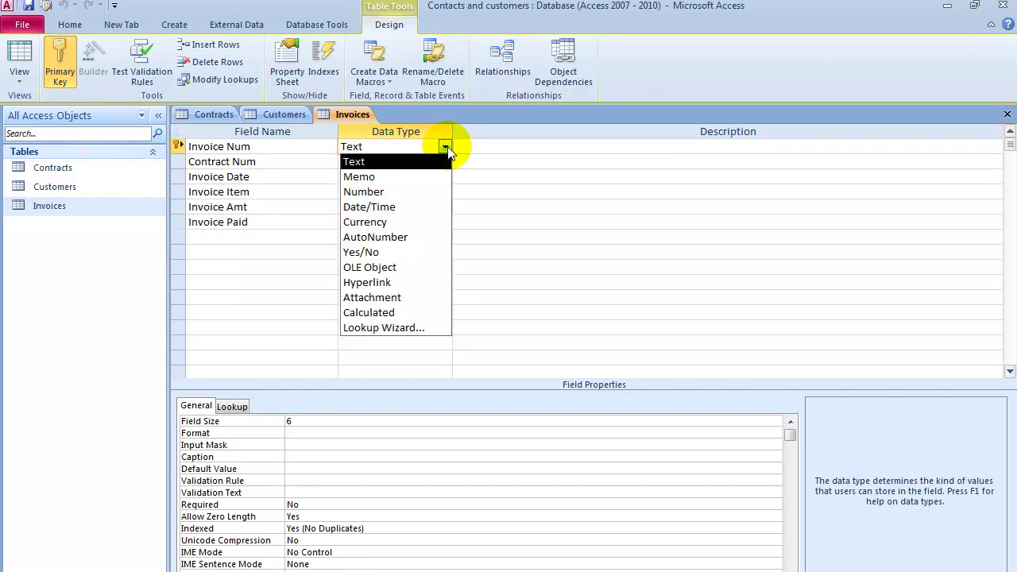
click(389, 192)
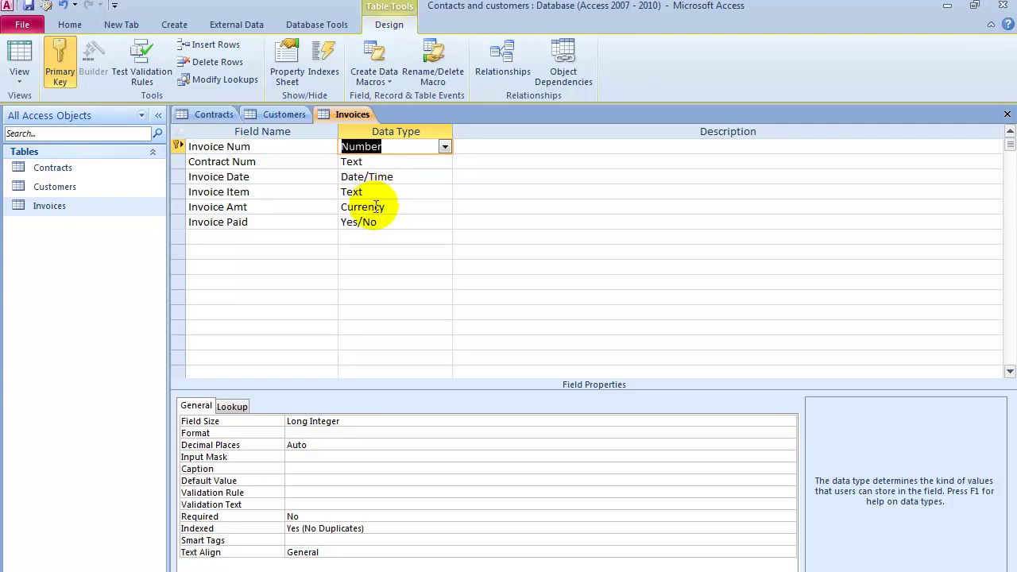
Change the data type of the Contract Num primary key in the Contracts table to Number
click(356, 162)
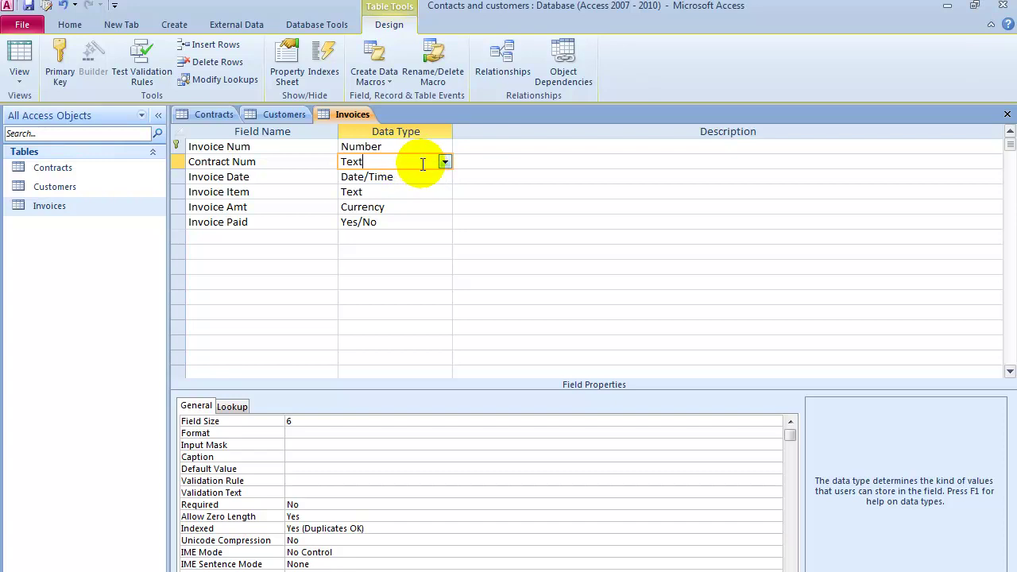
click(211, 115)
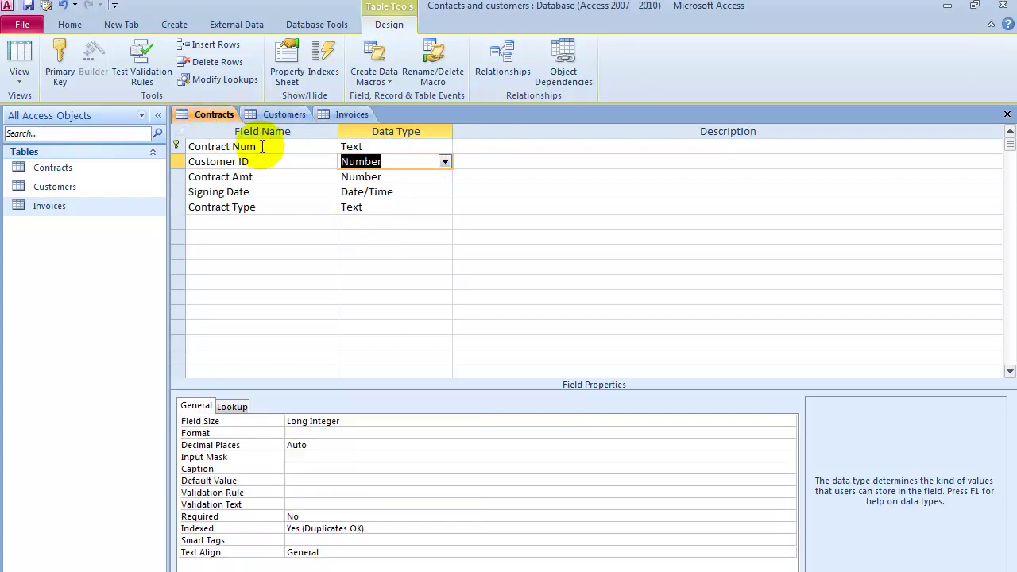
click(387, 149)
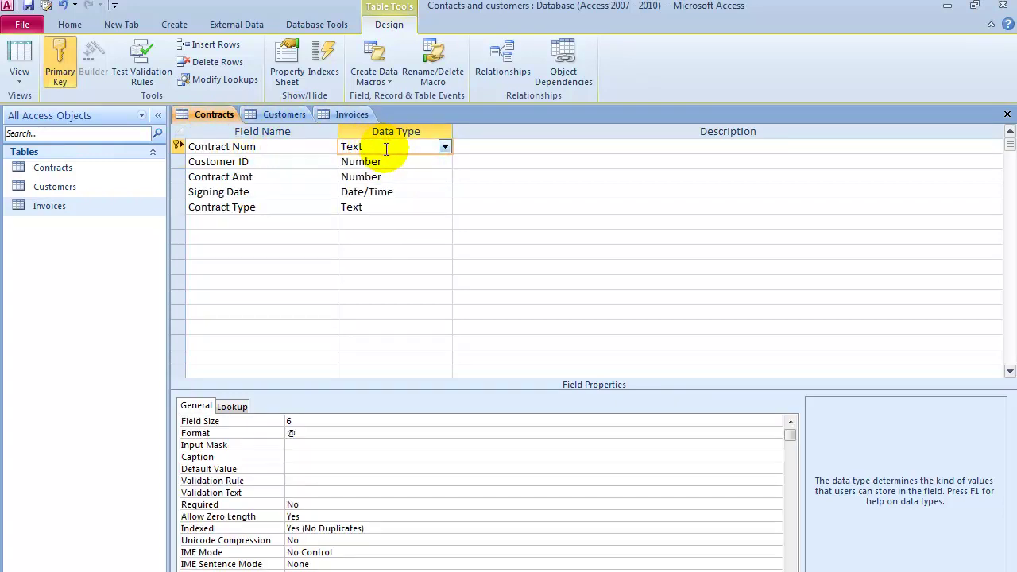
click(445, 148)
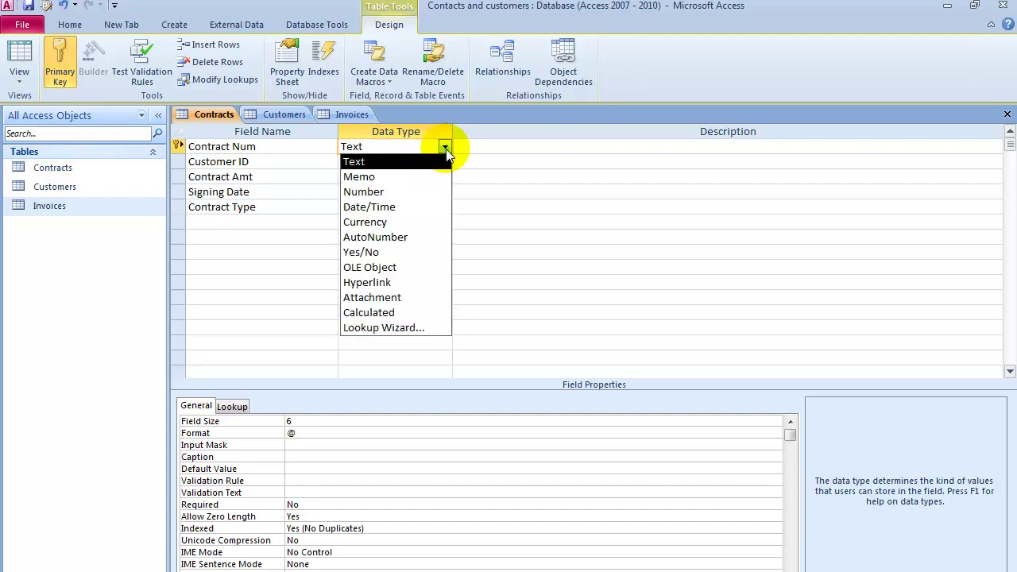
click(386, 193)
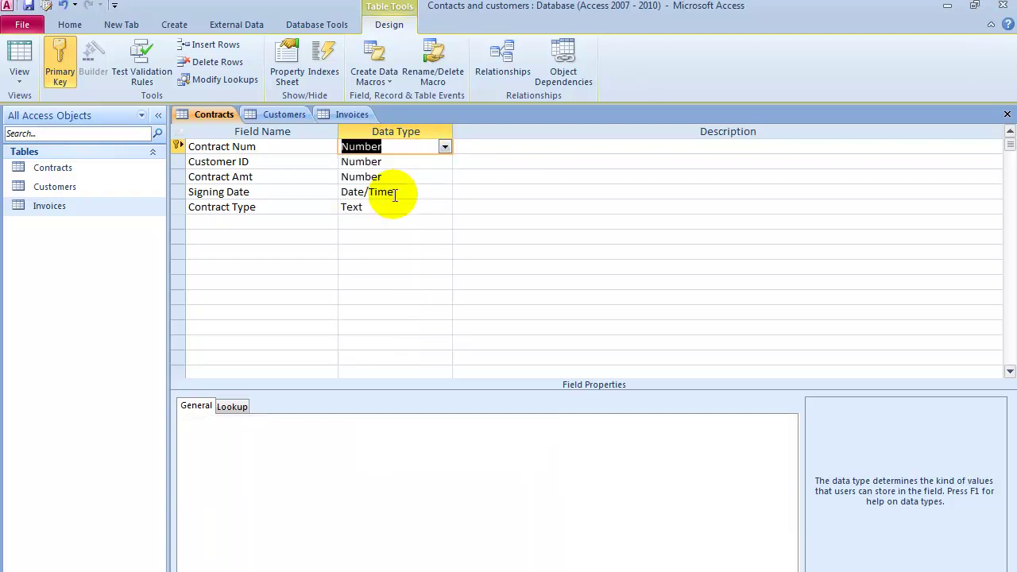
Change the Contract Num data type in the Invoices table to Number to match the Contracts table
click(354, 114)
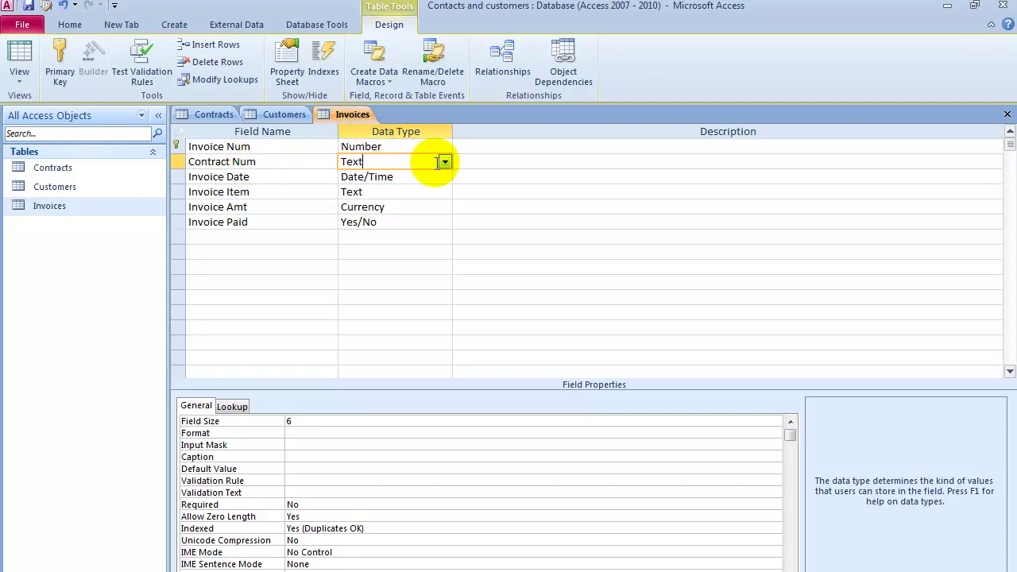
click(445, 162)
click(384, 207)
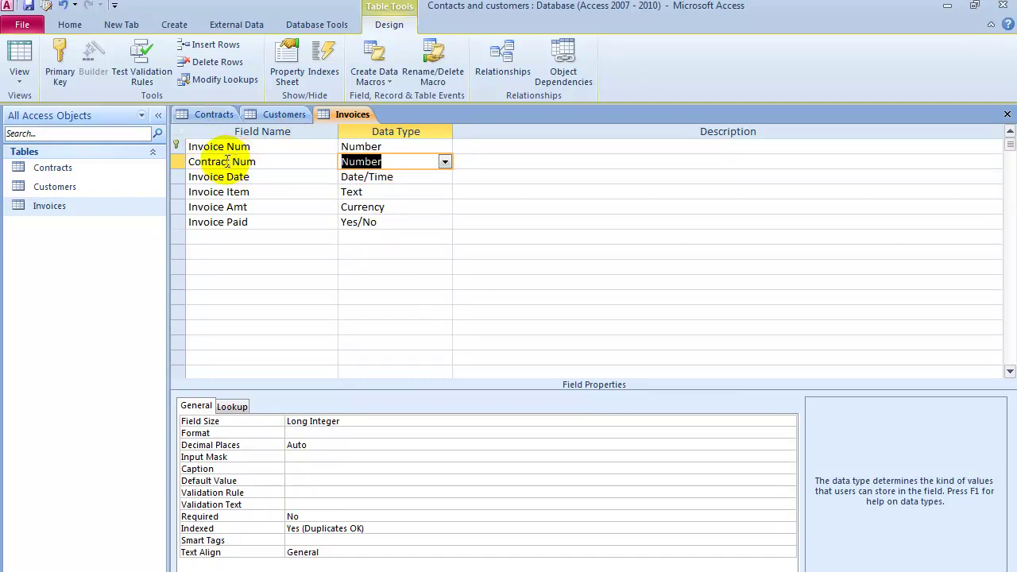
Examine the Invoice Num and Contract Num fields of the Invoices table as its primary and foreign keys
click(197, 148)
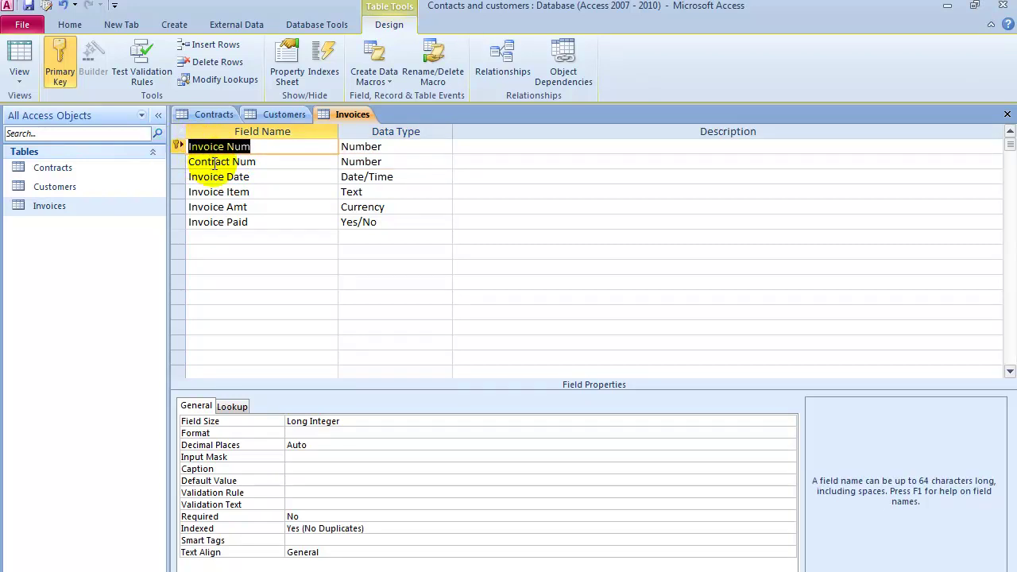
click(211, 162)
drag(267, 162, 180, 160)
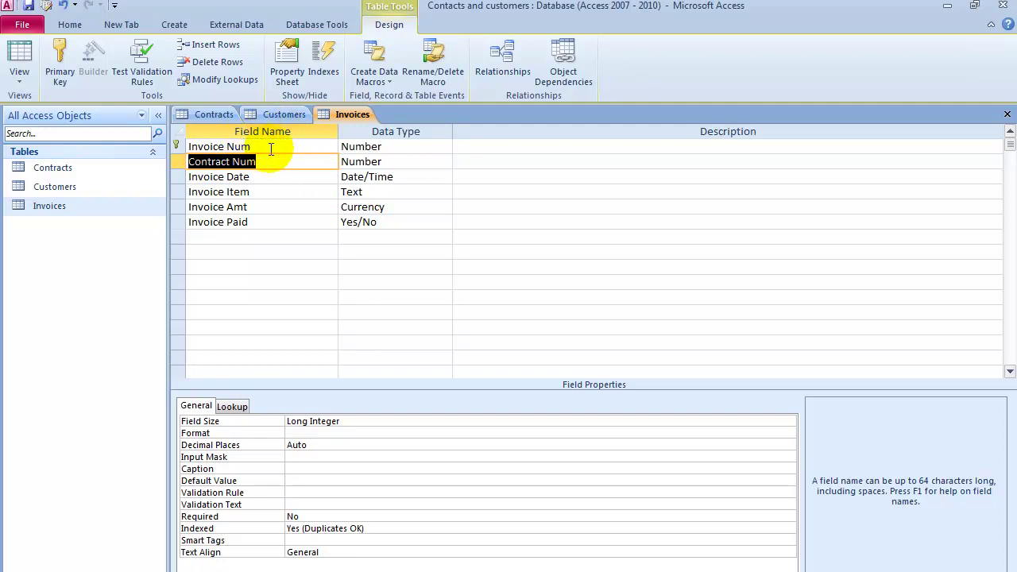
Compare the Contract Num fields of the Contracts and Invoices tables, and close Invoices, saving its design changes and accepting possible data loss
click(212, 114)
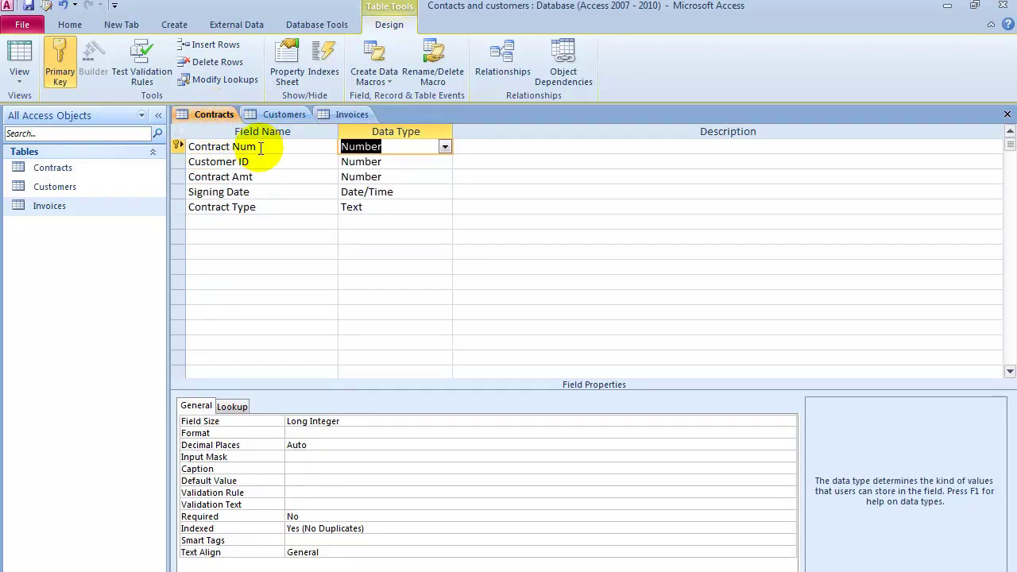
click(345, 114)
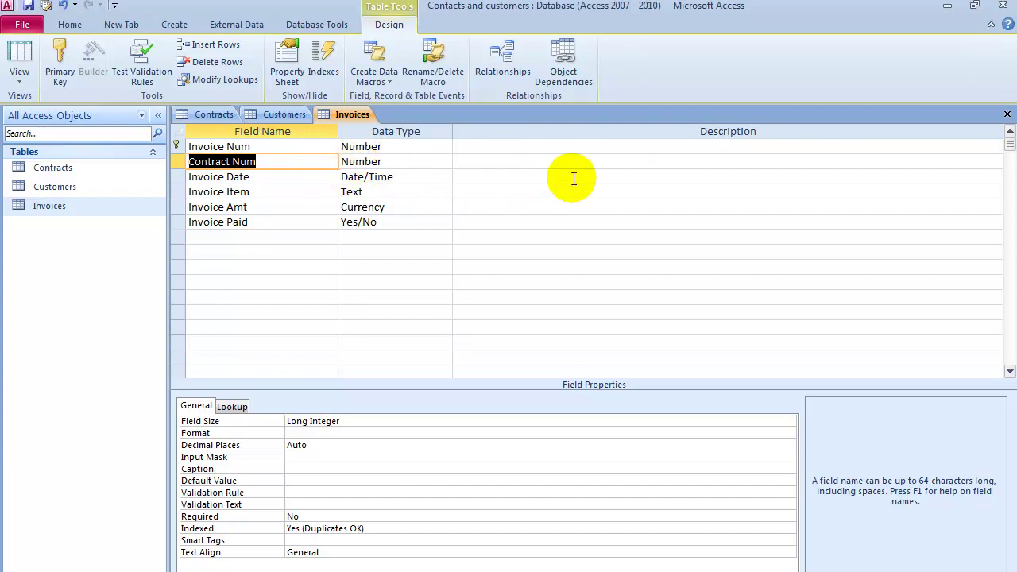
click(1007, 116)
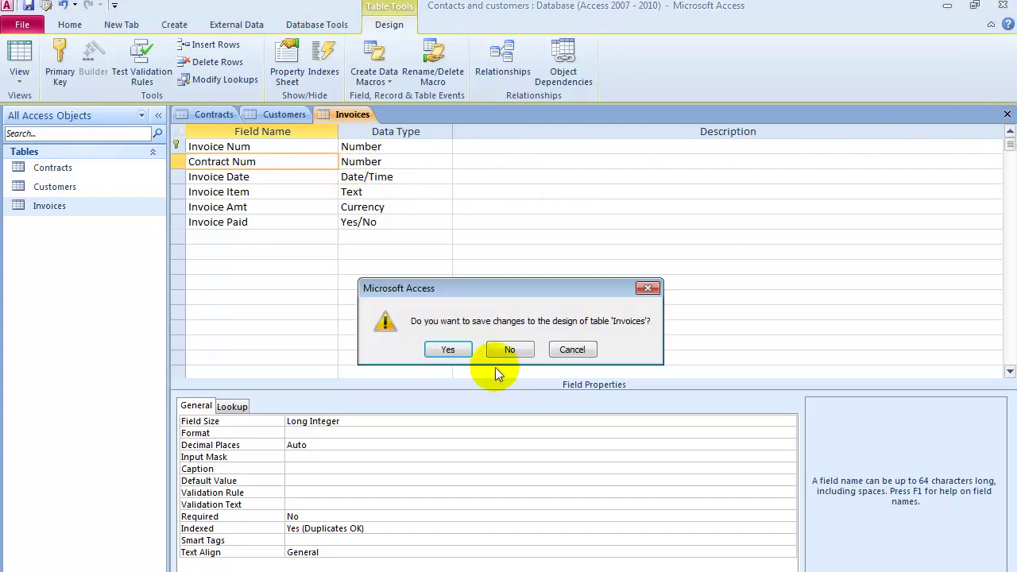
click(455, 350)
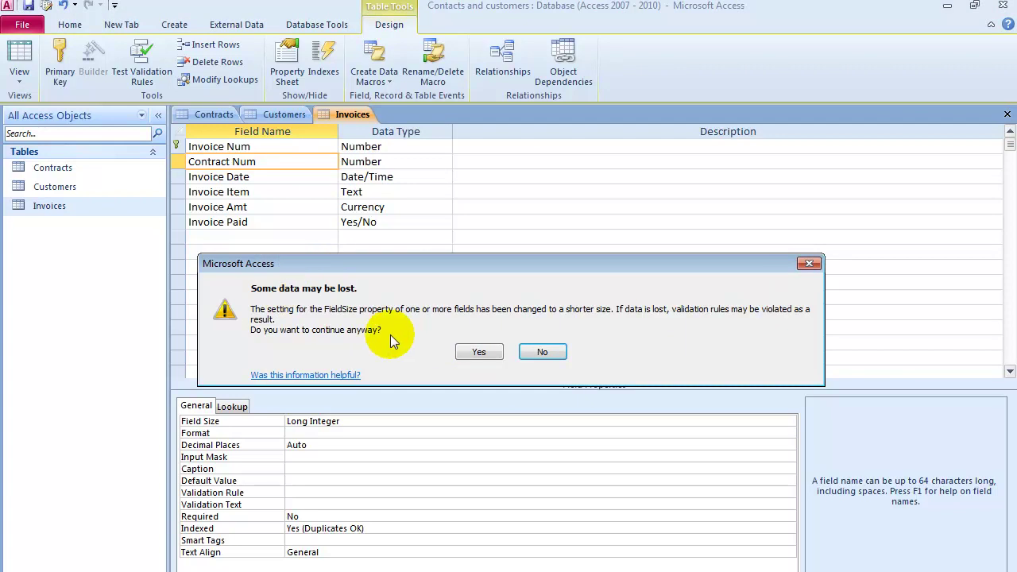
click(478, 352)
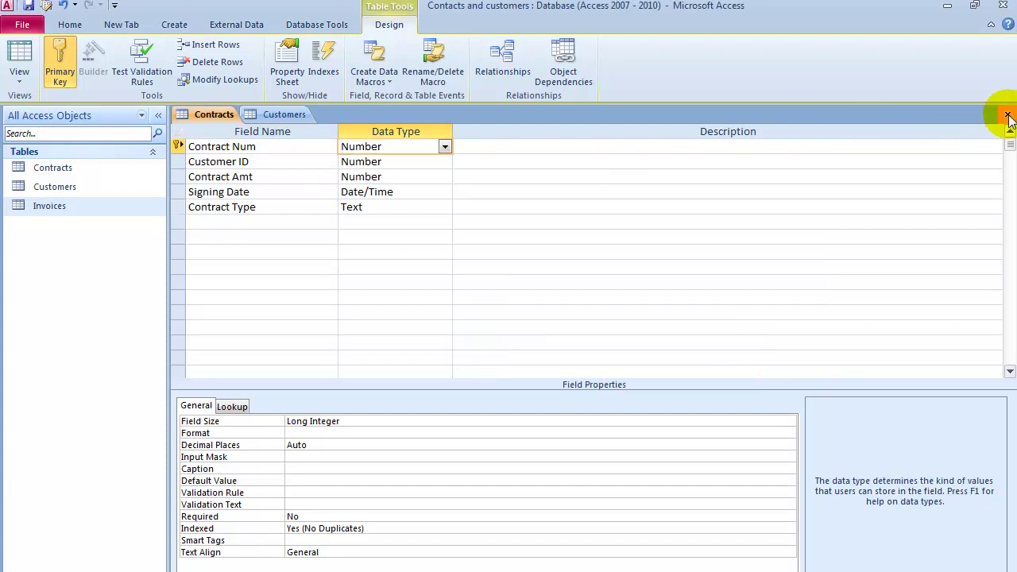
Close the Contracts table with its design changes saved, accepting possible data loss, and close the Customers table
click(1008, 117)
click(461, 351)
click(522, 351)
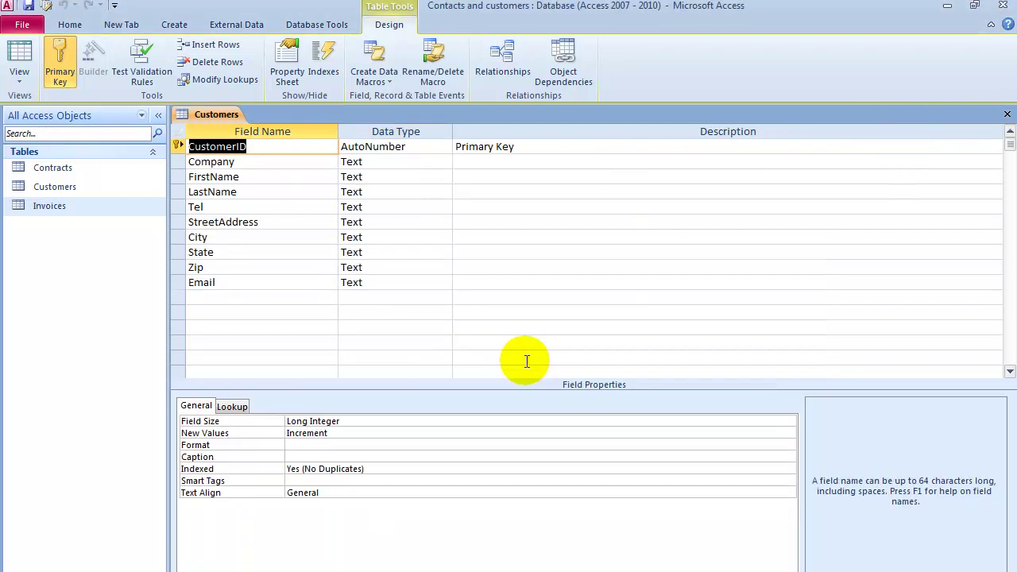
click(1008, 115)
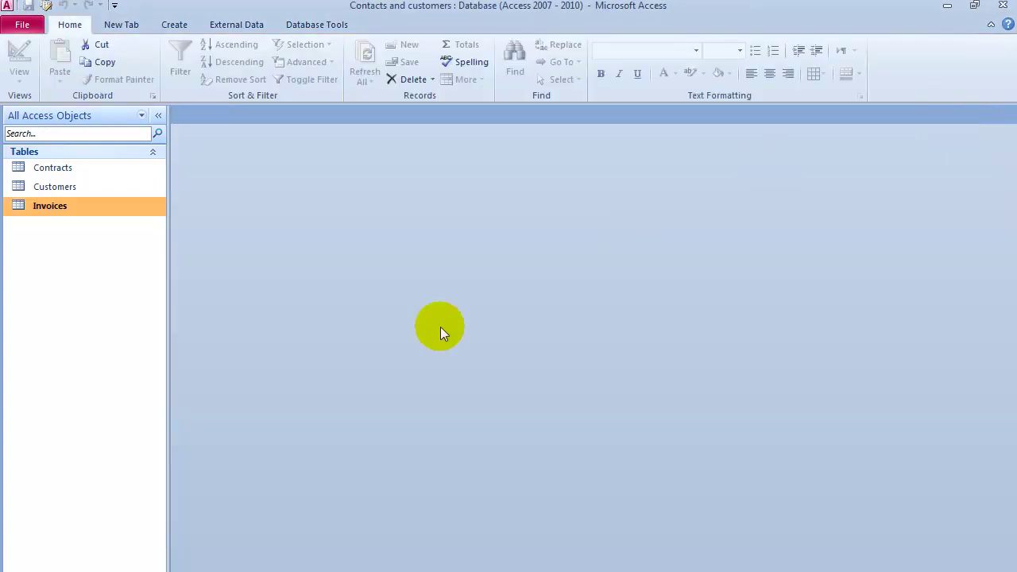
View the records of the Contracts, Customers and Invoices tables in Datasheet View, and close all three tables
double_click(42, 169)
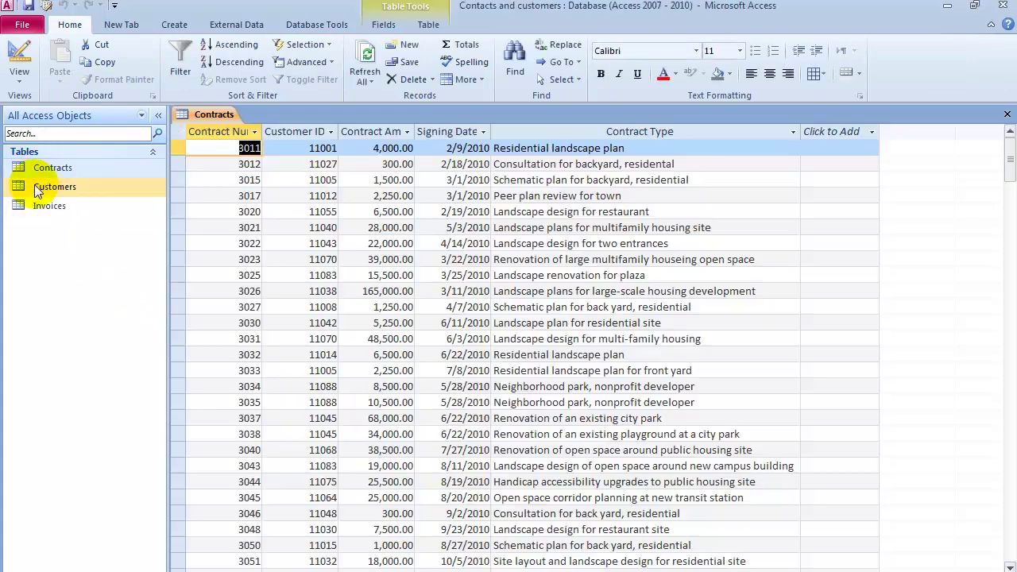
double_click(42, 183)
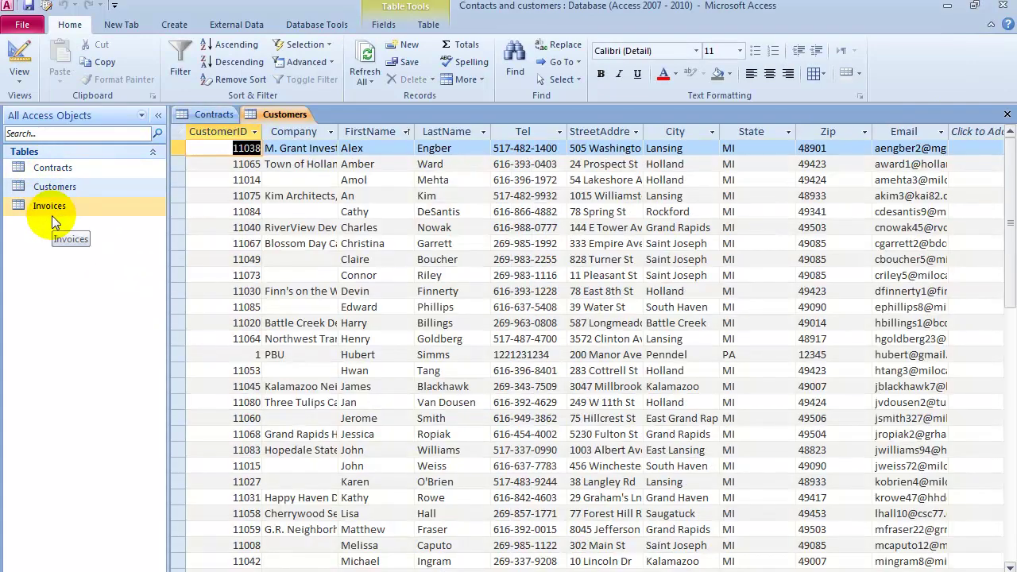
double_click(52, 211)
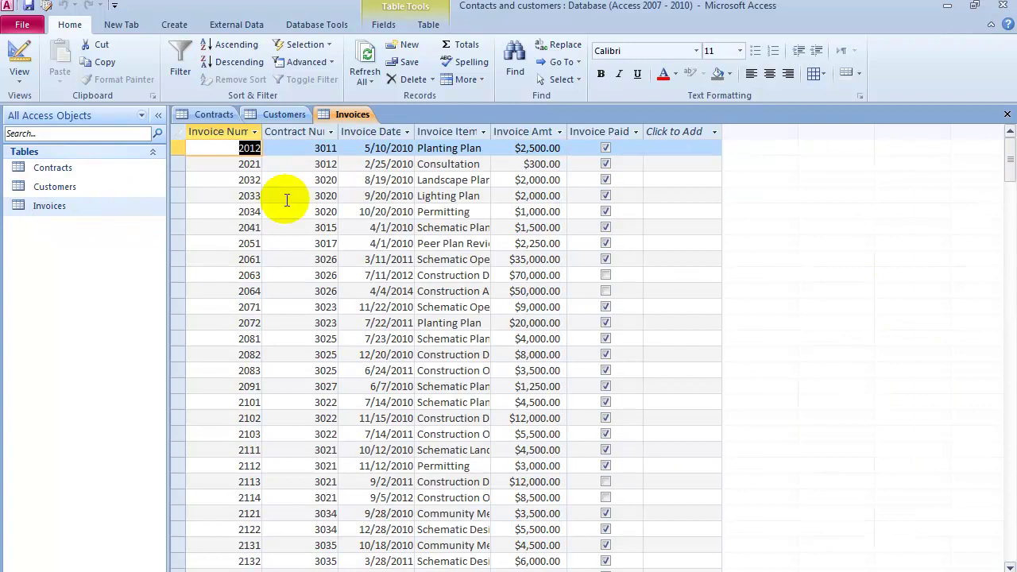
click(1008, 115)
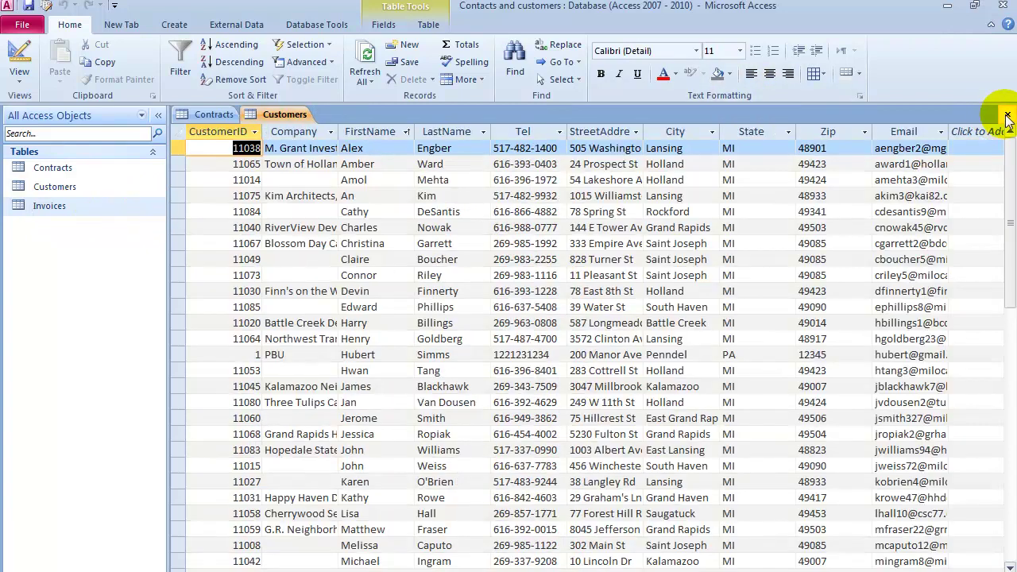
click(1008, 115)
click(1008, 115)
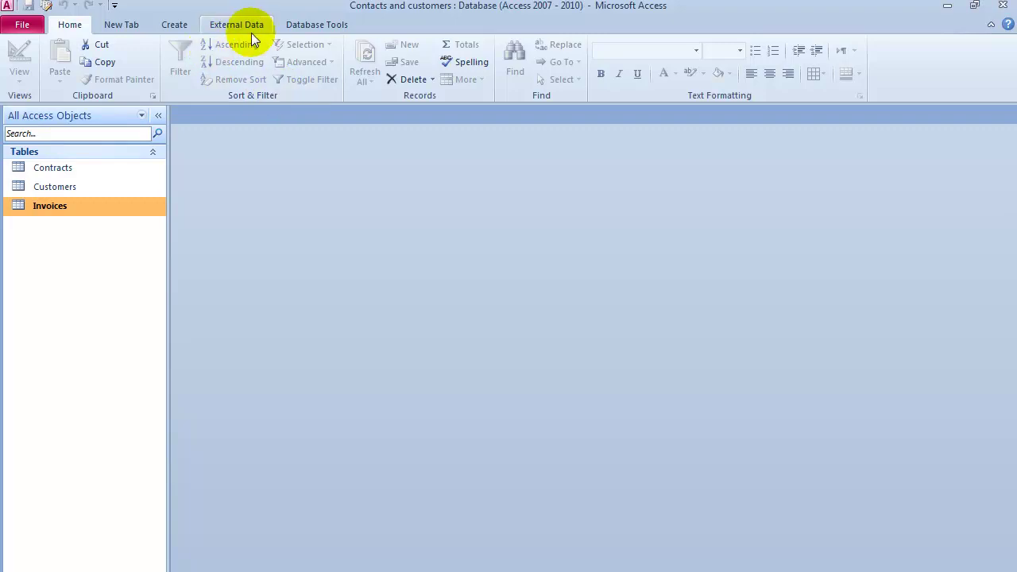
Open the Relationships window and add the Customers, Contracts and Invoices tables to it
click(332, 25)
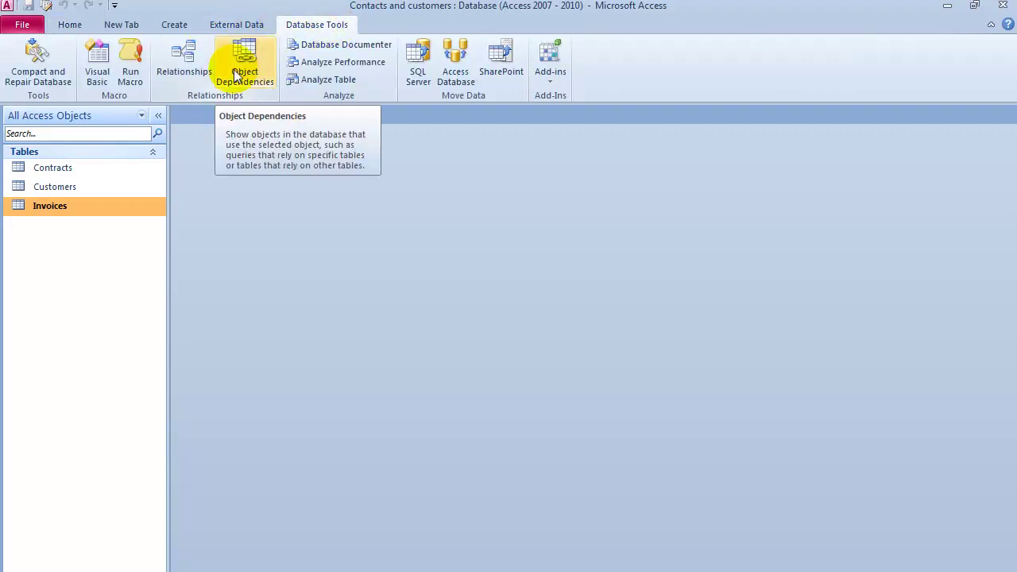
click(185, 68)
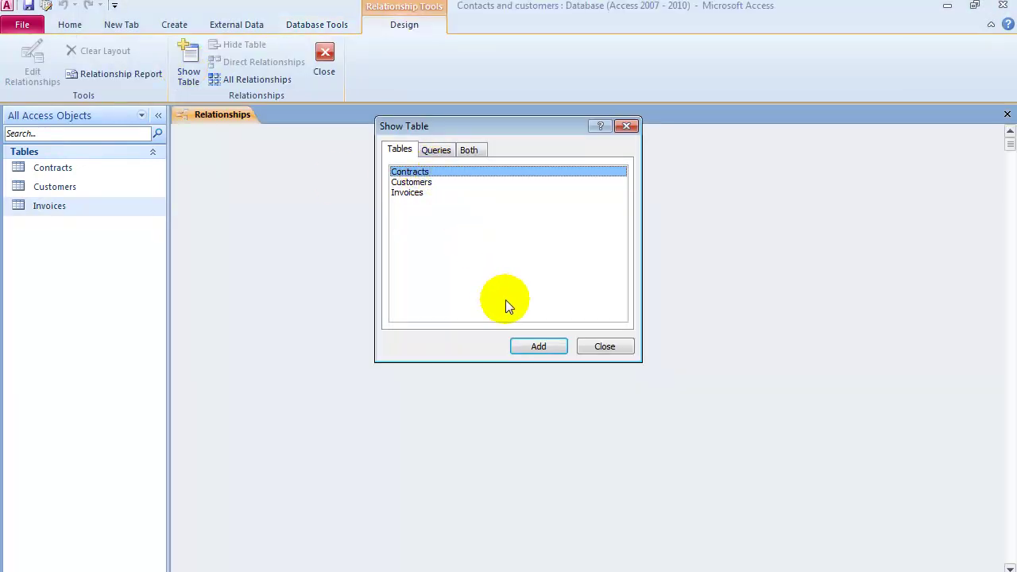
click(427, 183)
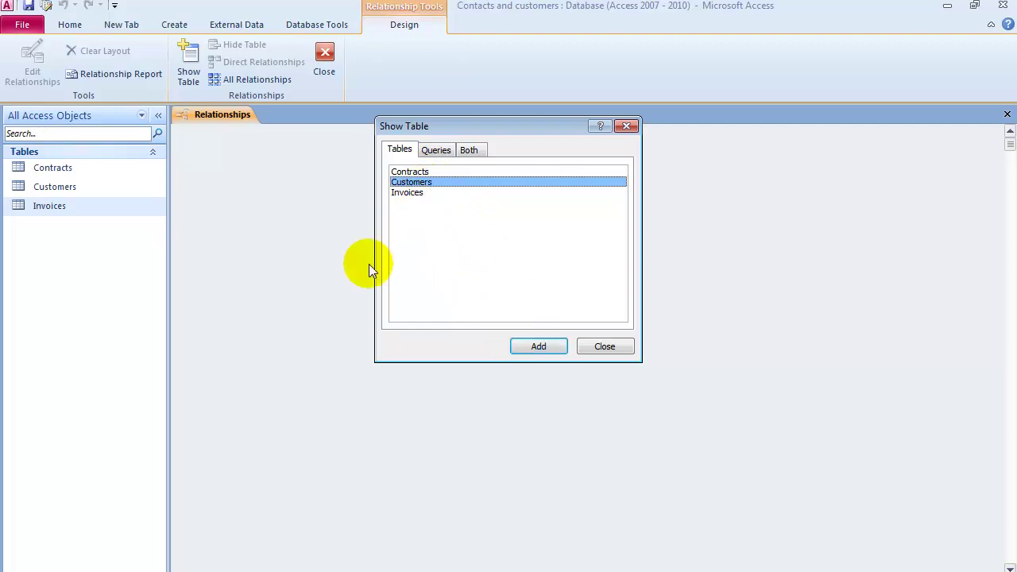
click(536, 347)
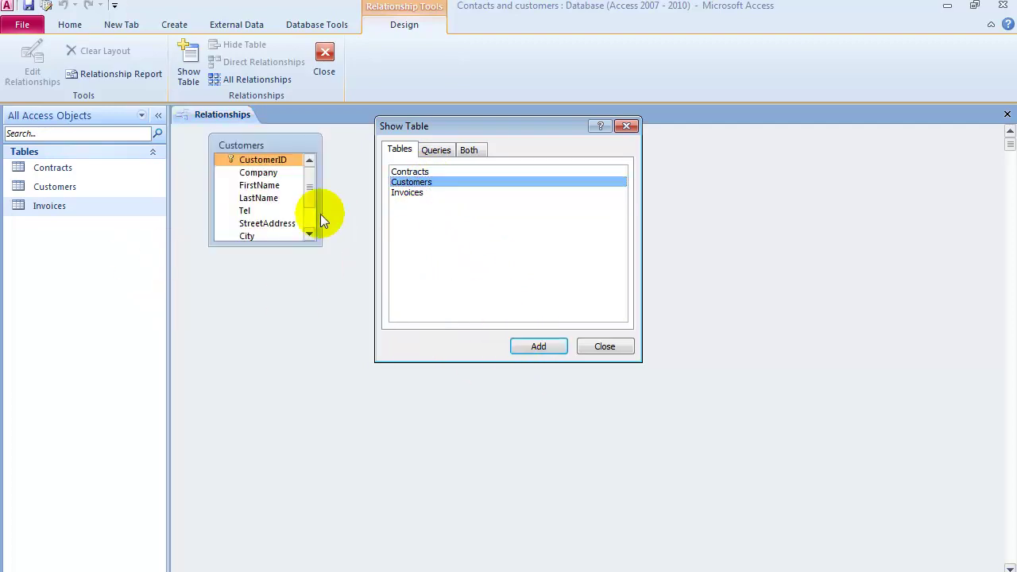
click(409, 172)
click(537, 346)
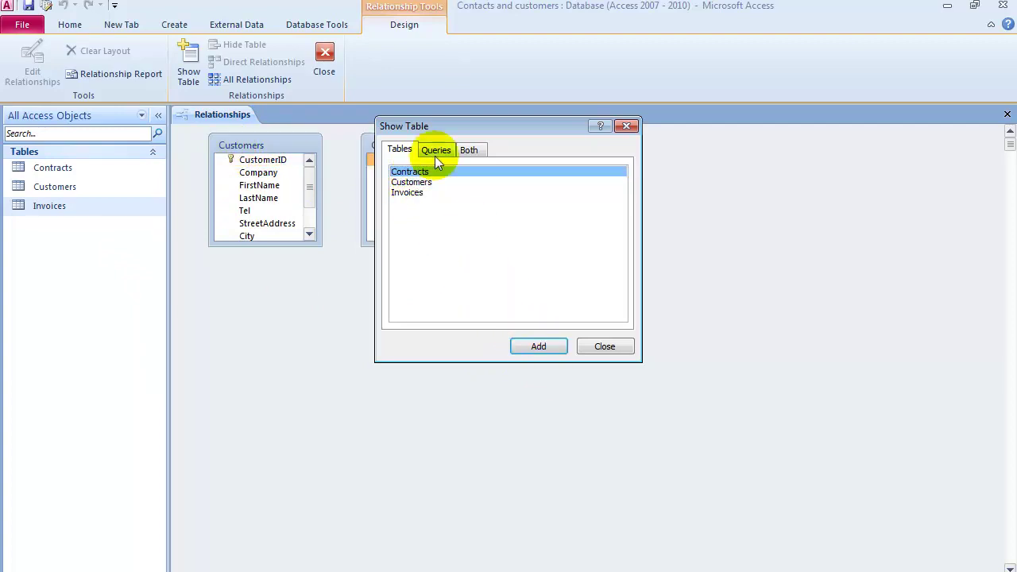
click(407, 192)
click(540, 346)
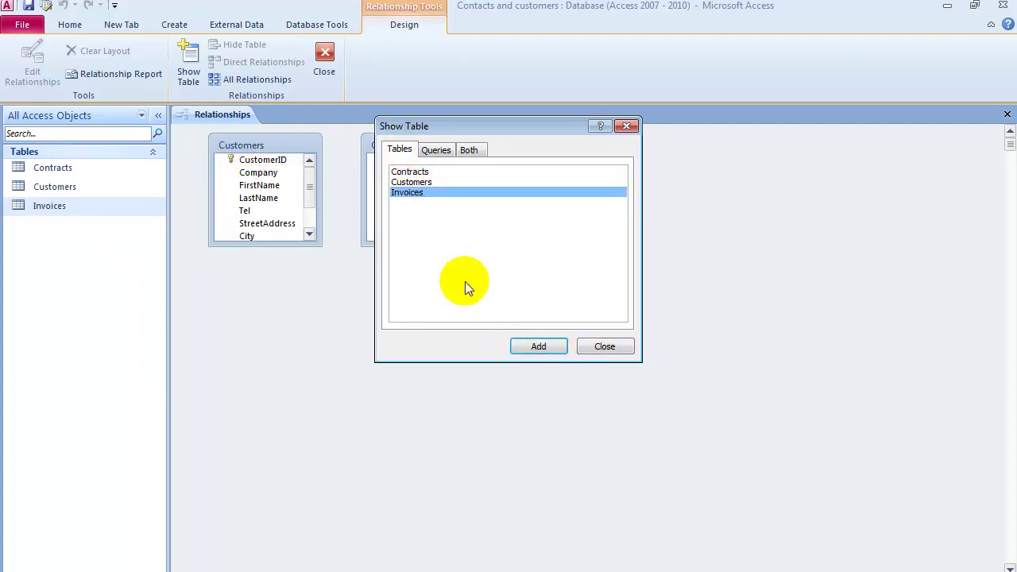
click(628, 350)
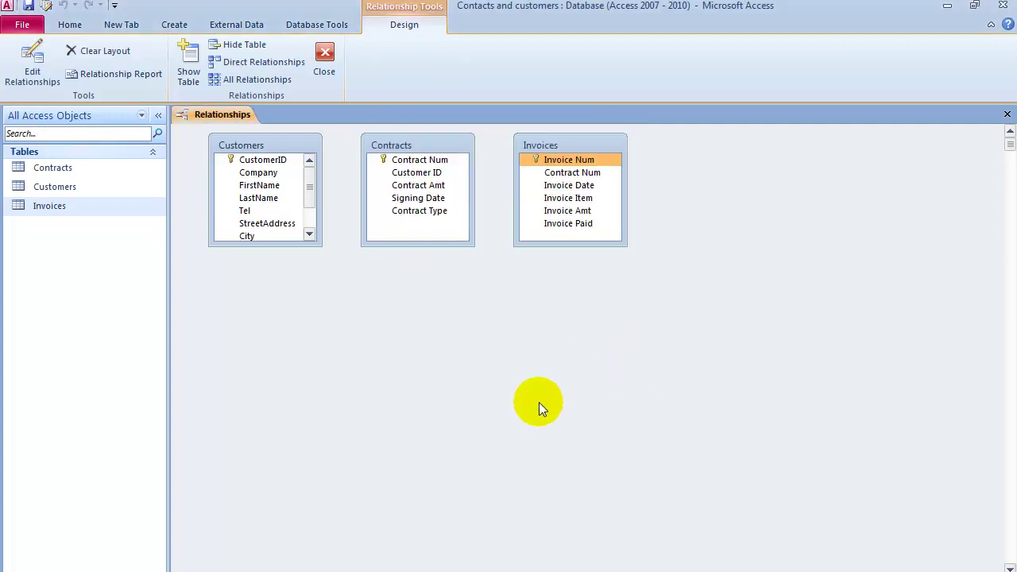
Enlarge the Contracts field list and spread the Contracts and Invoices tables apart in the relationships layout
drag(475, 246, 501, 297)
drag(582, 144, 807, 180)
drag(413, 144, 507, 132)
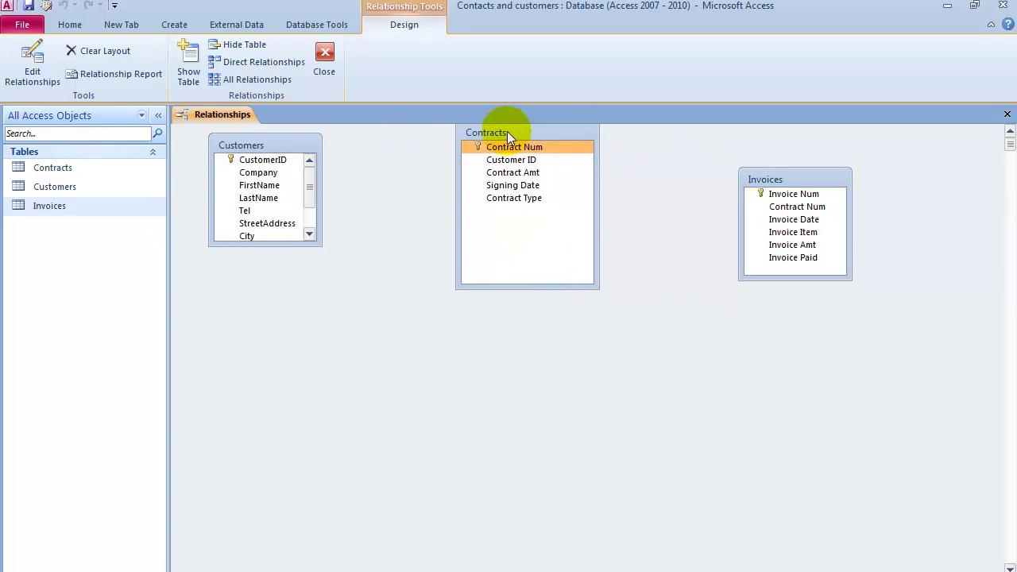
drag(782, 177, 788, 351)
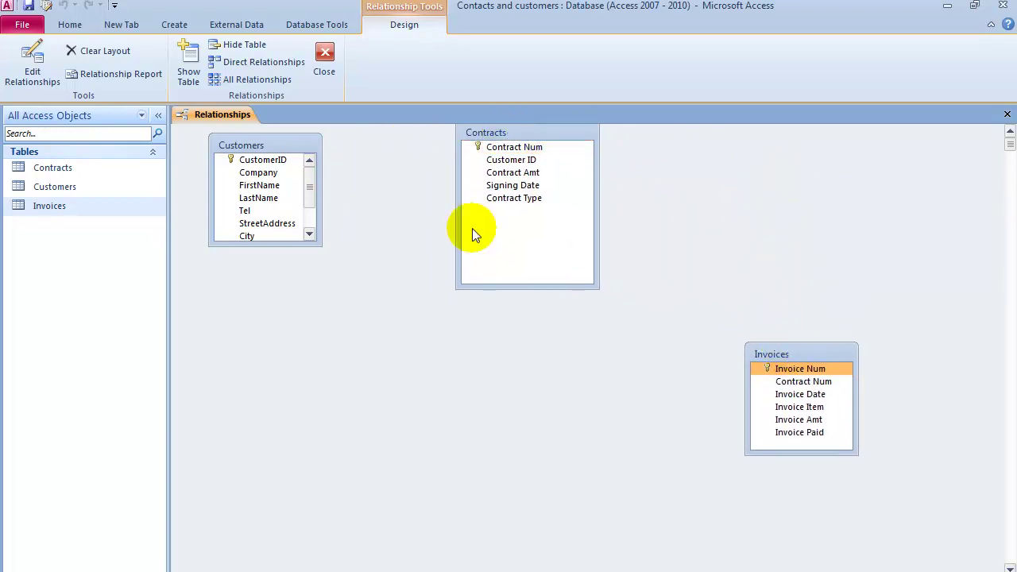
Create a relationship from CustomerID in Customers to Customer ID in Contracts without enforcing referential integrity
drag(248, 161, 506, 165)
click(253, 159)
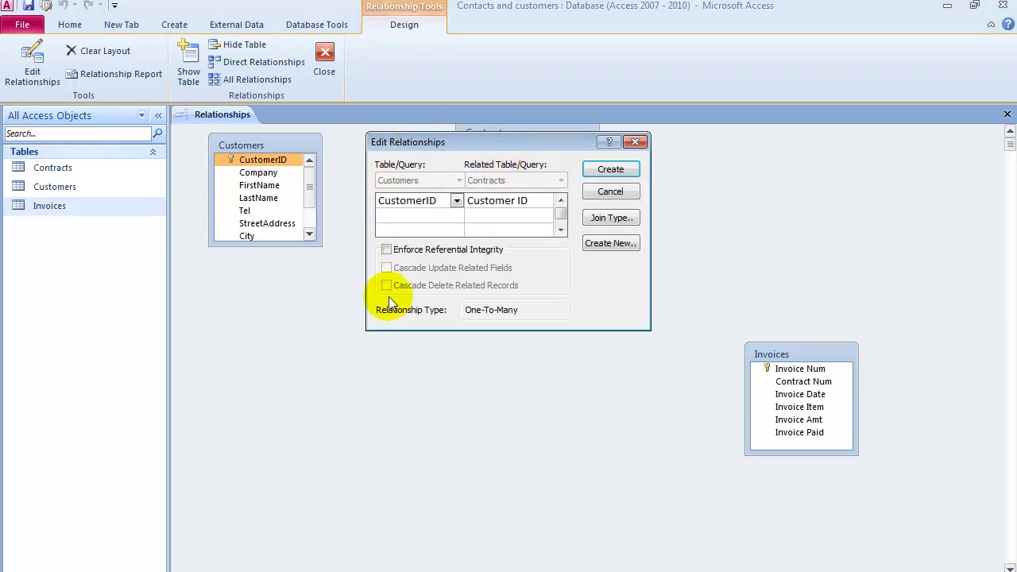
drag(480, 143, 441, 337)
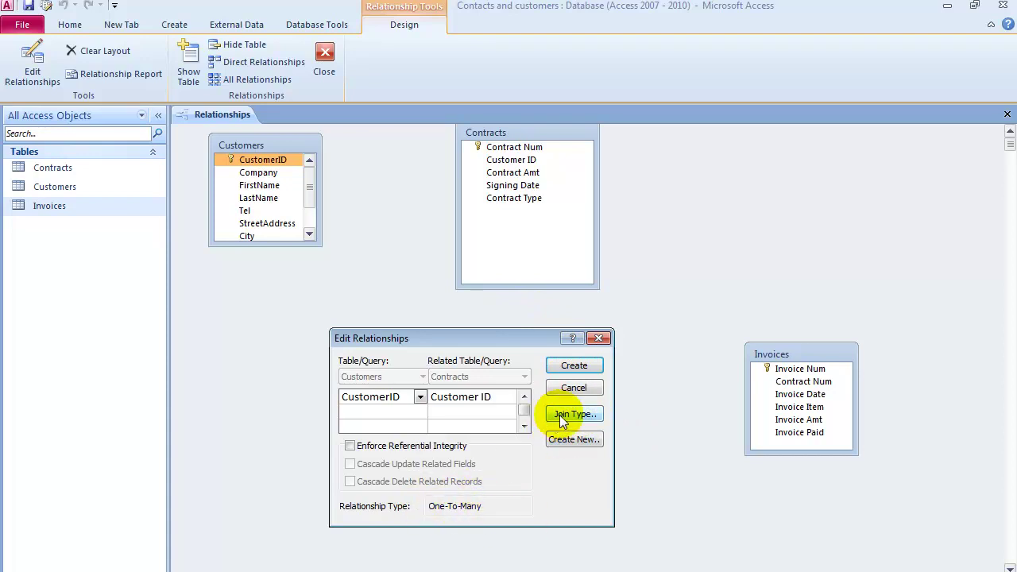
click(568, 365)
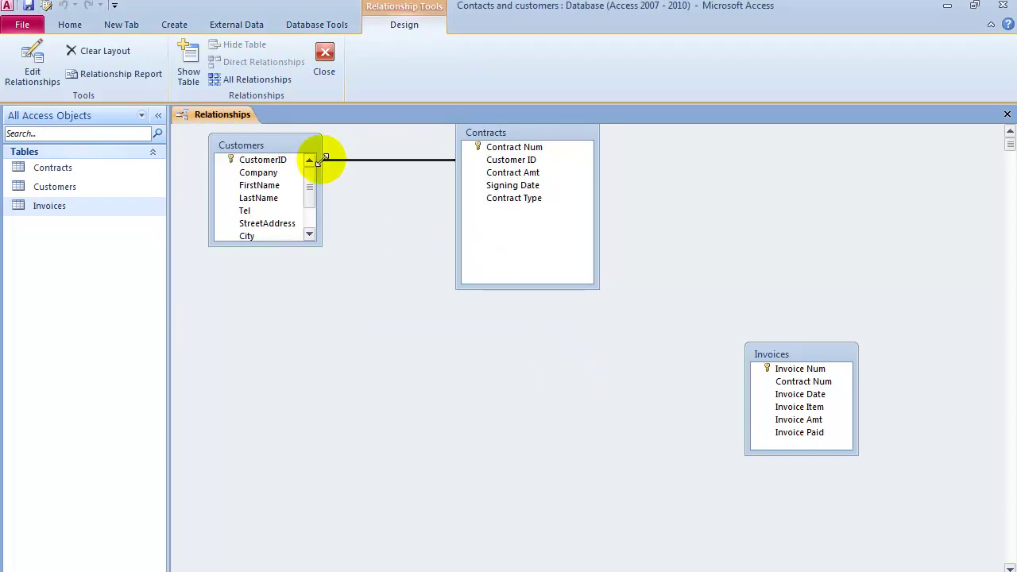
click(299, 174)
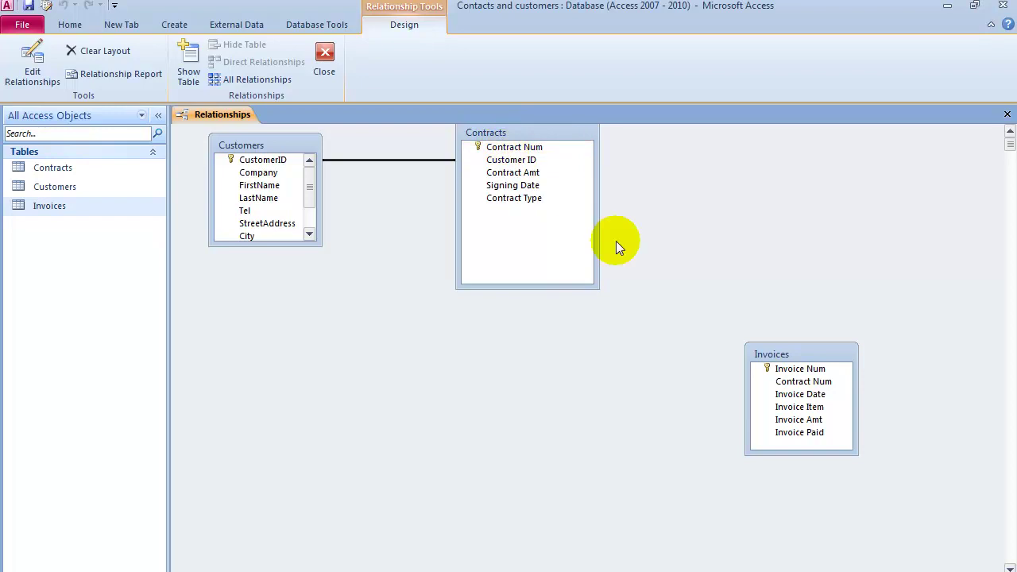
Move the Invoices table up beside Contracts and relate Contract Num in Contracts to Contract Num in Invoices, without enforcing referential integrity
click(810, 369)
drag(809, 355, 786, 204)
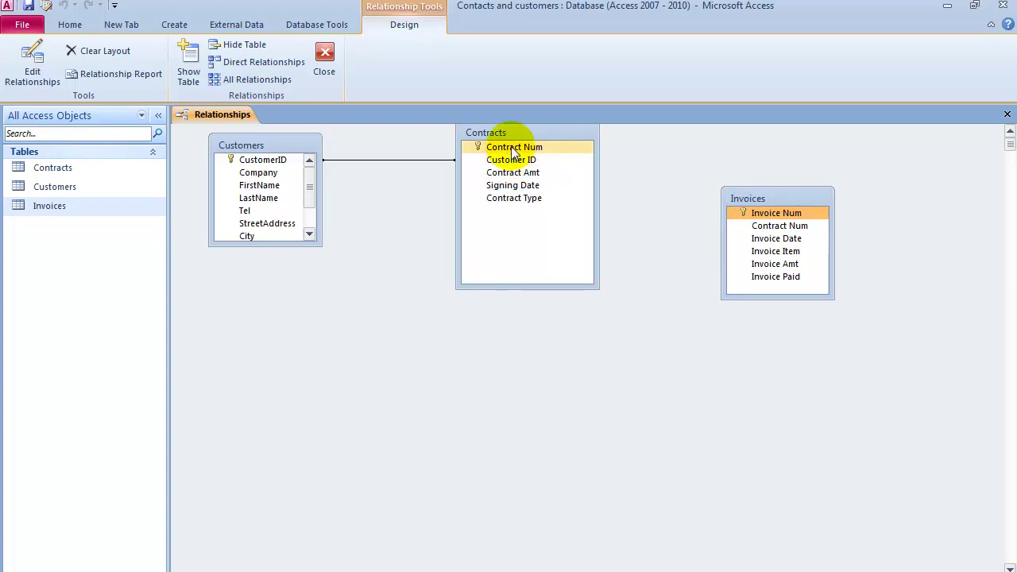
drag(510, 147, 778, 232)
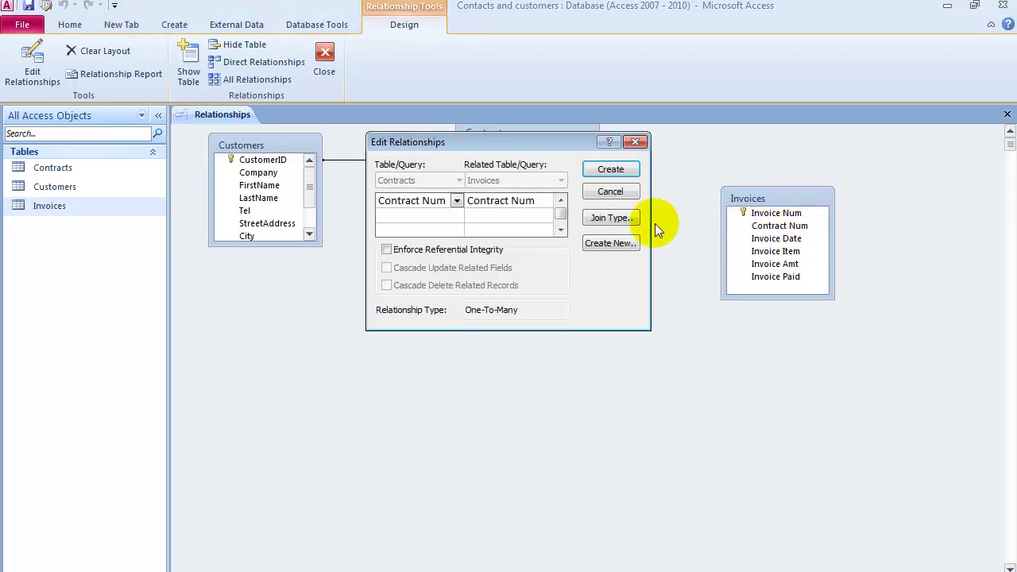
drag(533, 138, 523, 307)
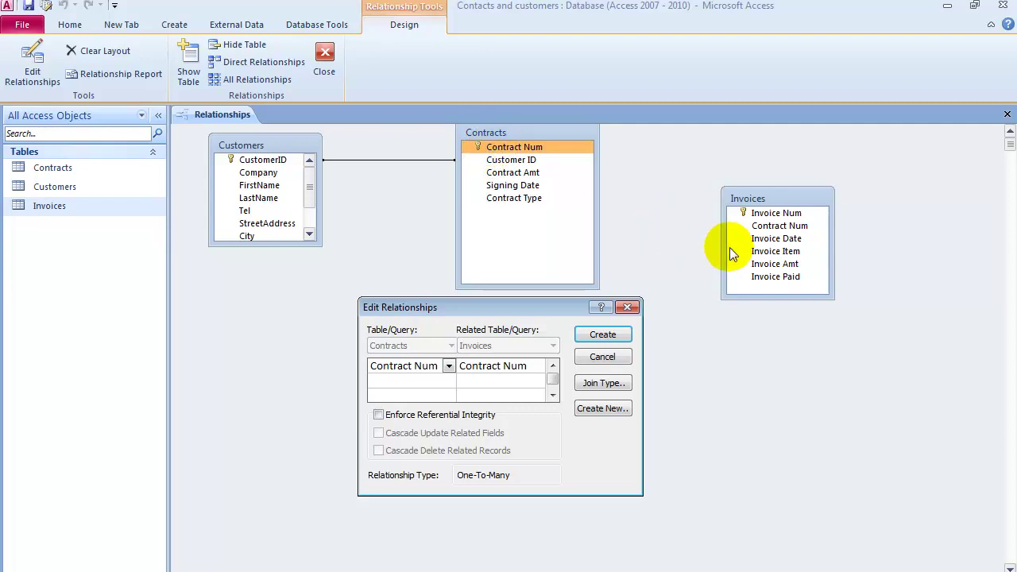
click(610, 337)
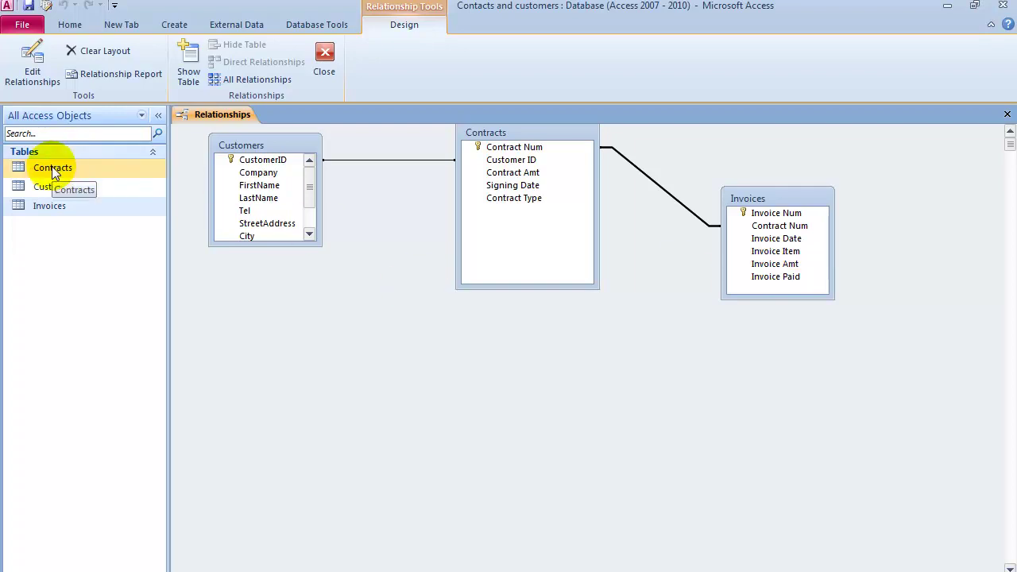
click(234, 26)
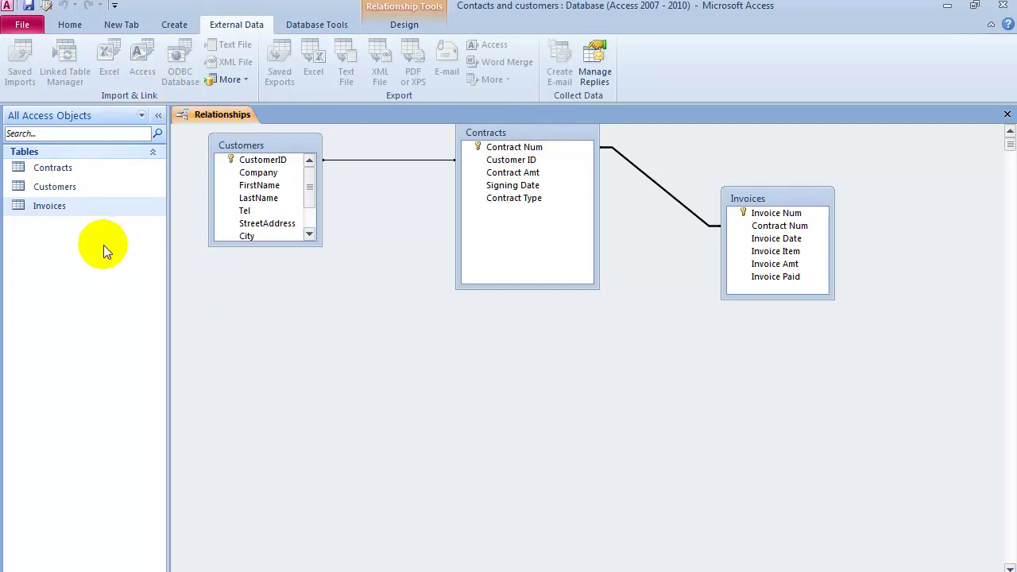
click(131, 191)
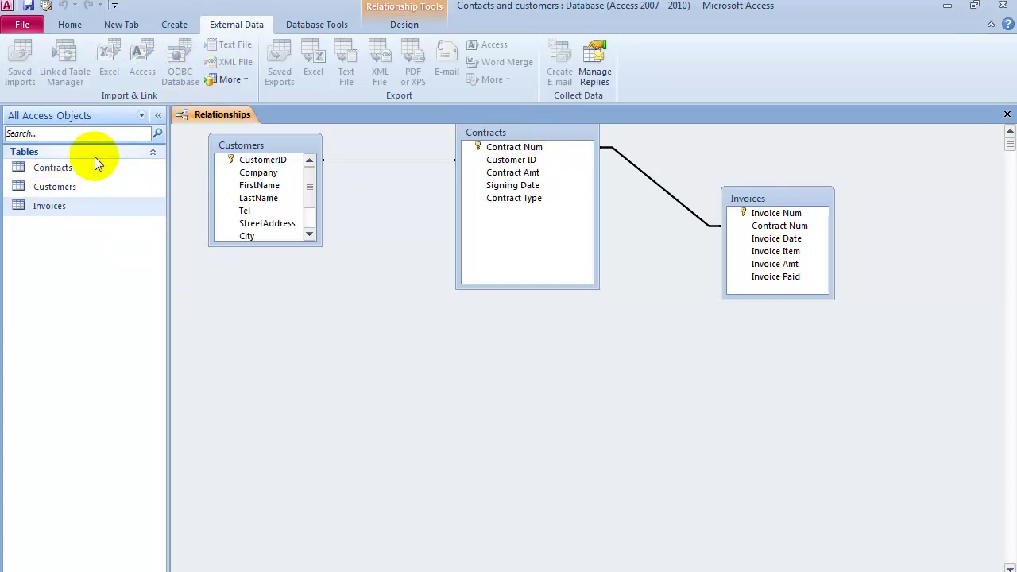
click(44, 171)
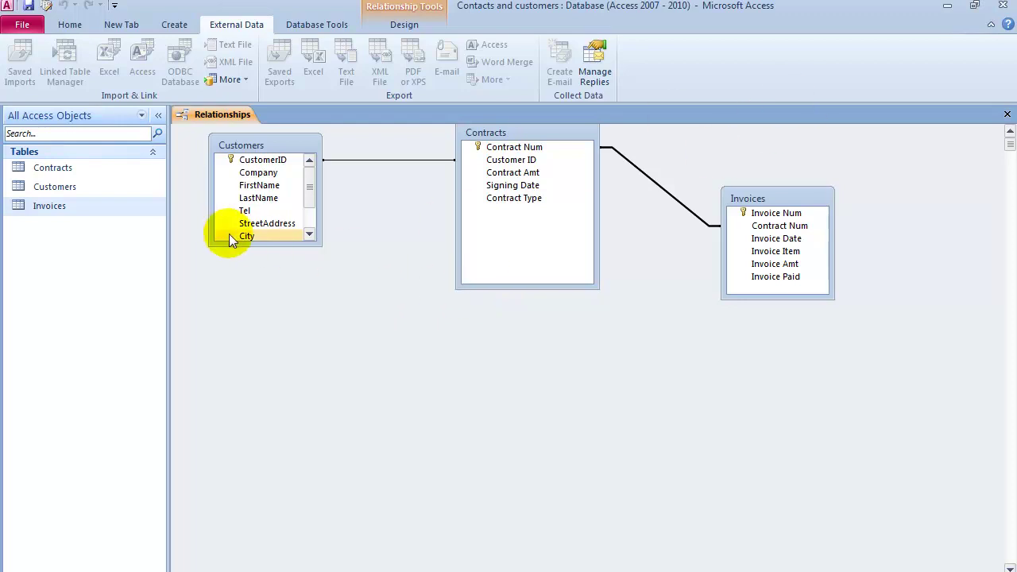
click(563, 150)
click(280, 145)
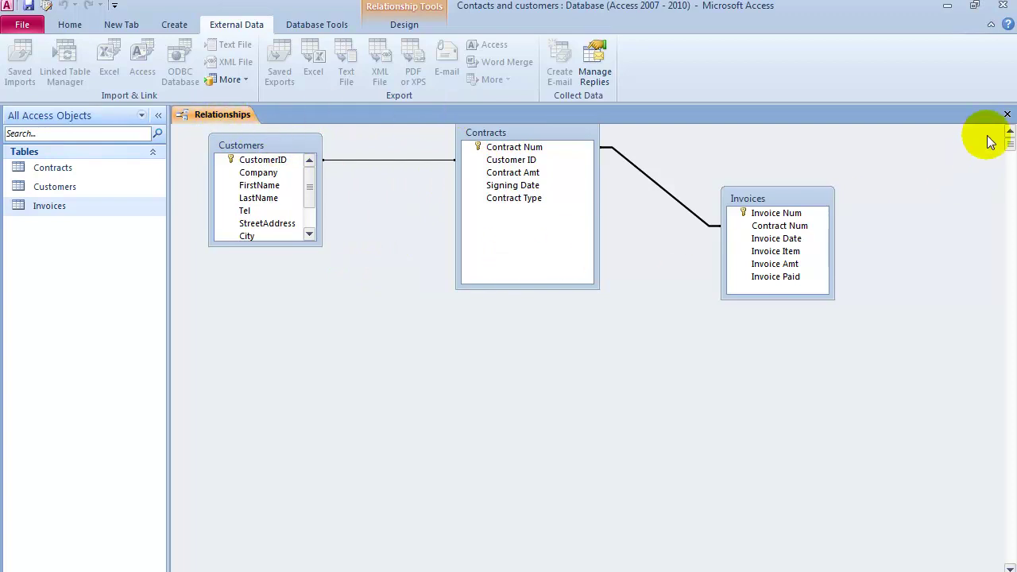
Close the Relationships window, saving its layout
click(1007, 115)
click(496, 350)
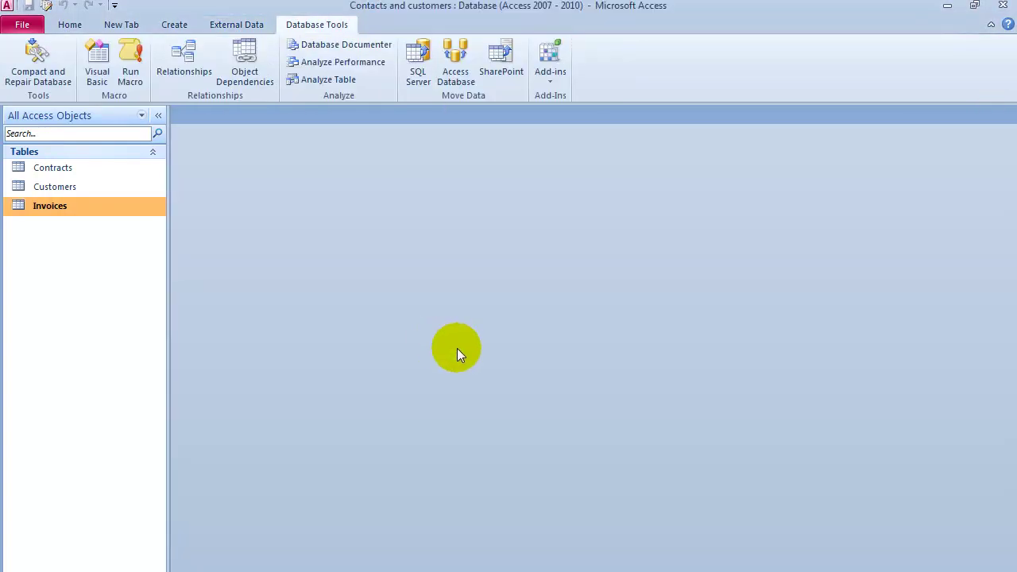